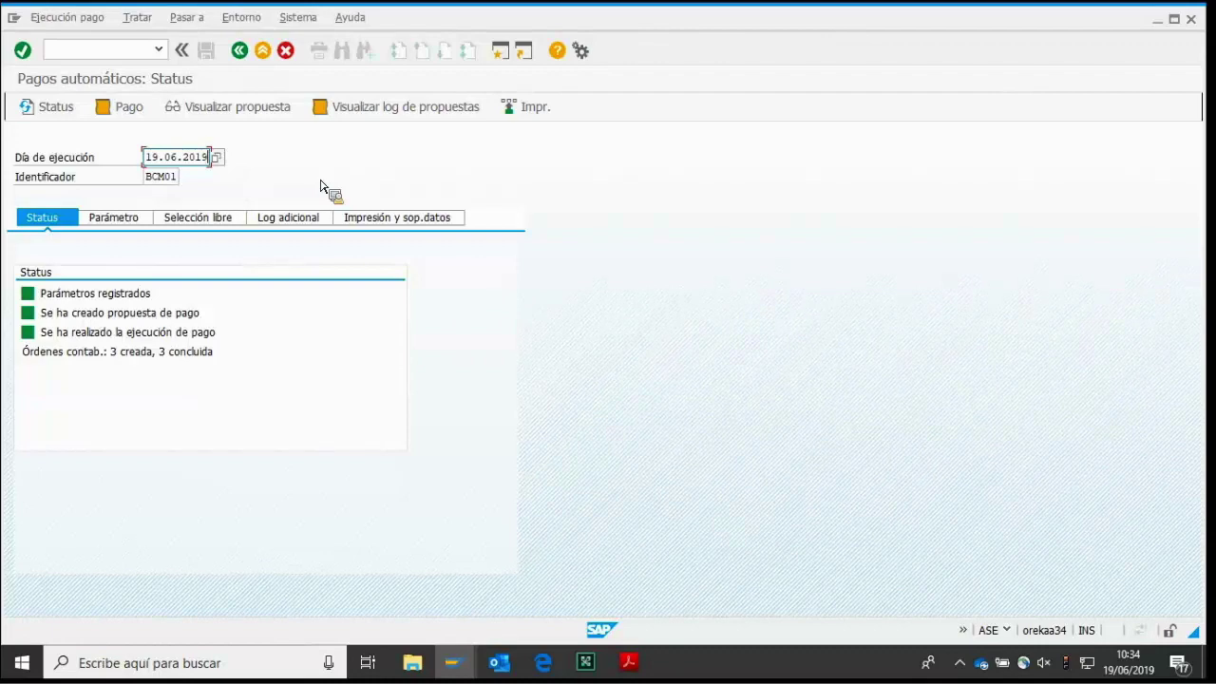
# Open the payment medium creation (Crear medio de pago) for all payment runs from the payment run's environment functions.
pyautogui.hotkey('alt', 'p')
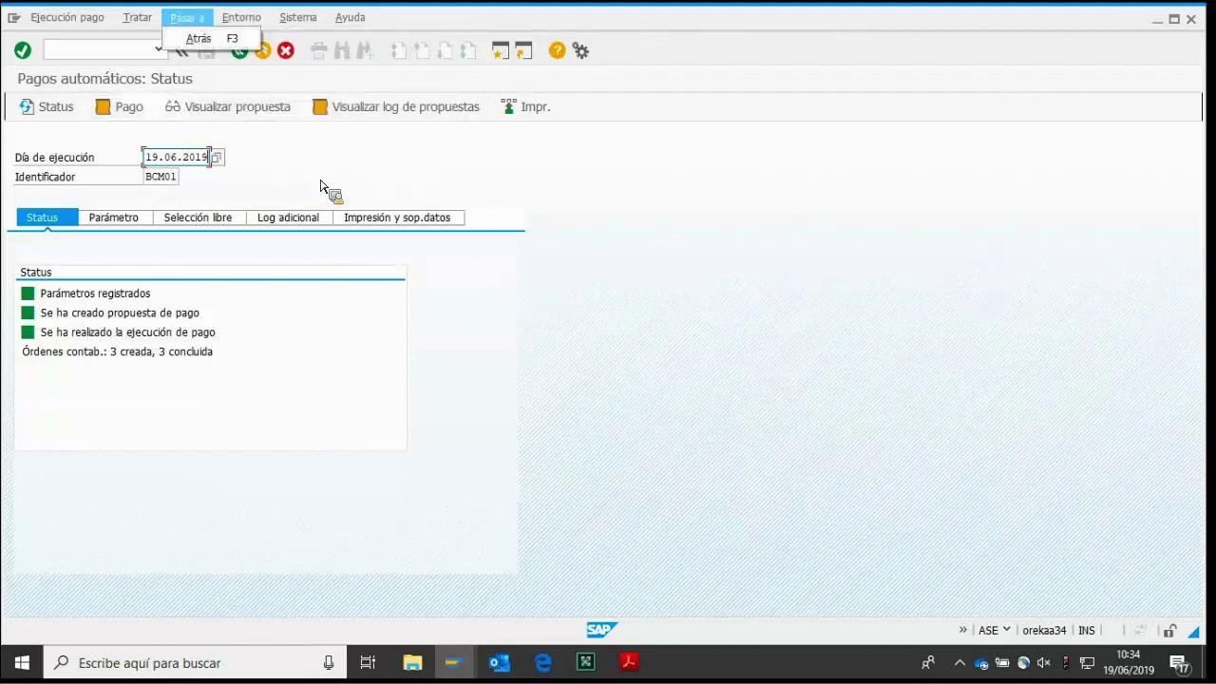
pyautogui.press('Escape')
pyautogui.press('Right')
pyautogui.press('Down')
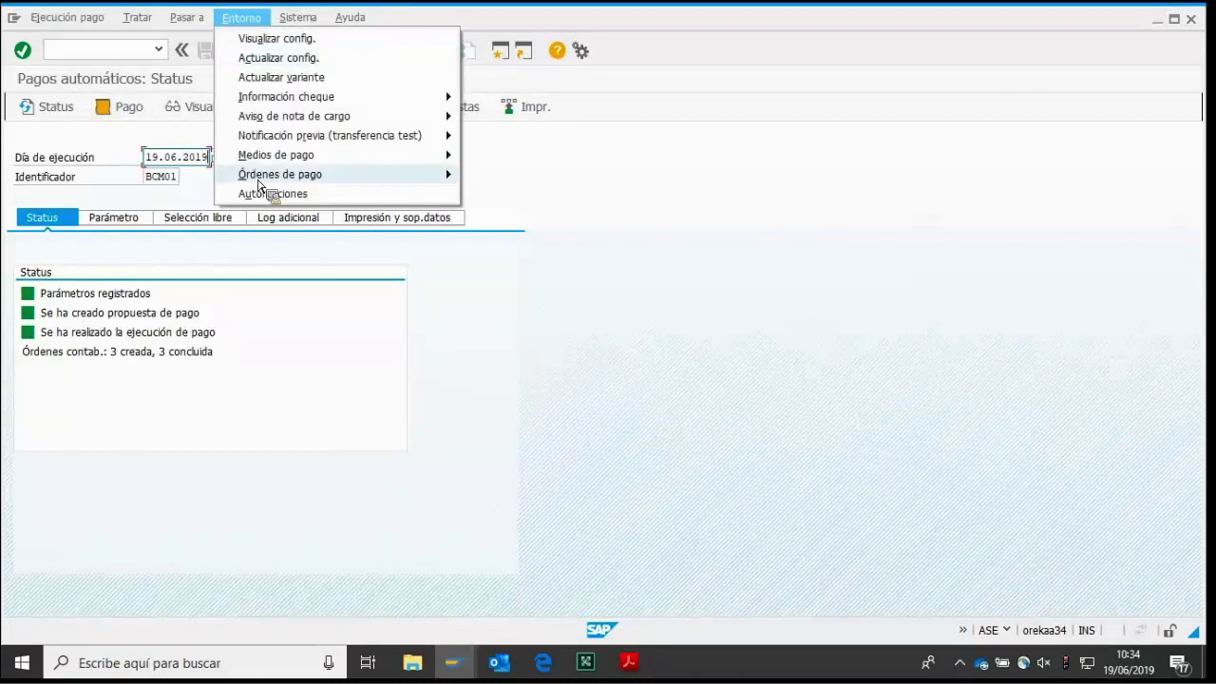
pyautogui.moveTo(257, 182)
pyautogui.press('Down')
pyautogui.press('Down')
pyautogui.press('Right')
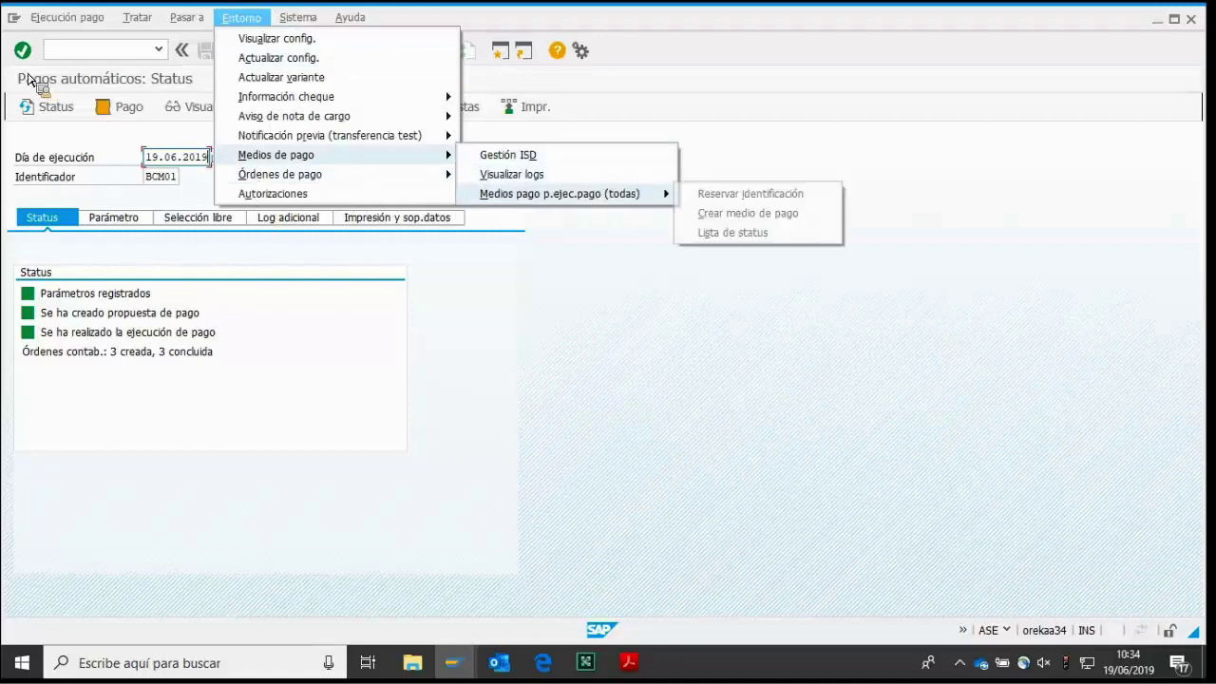
pyautogui.press('Down')
pyautogui.press('Return')
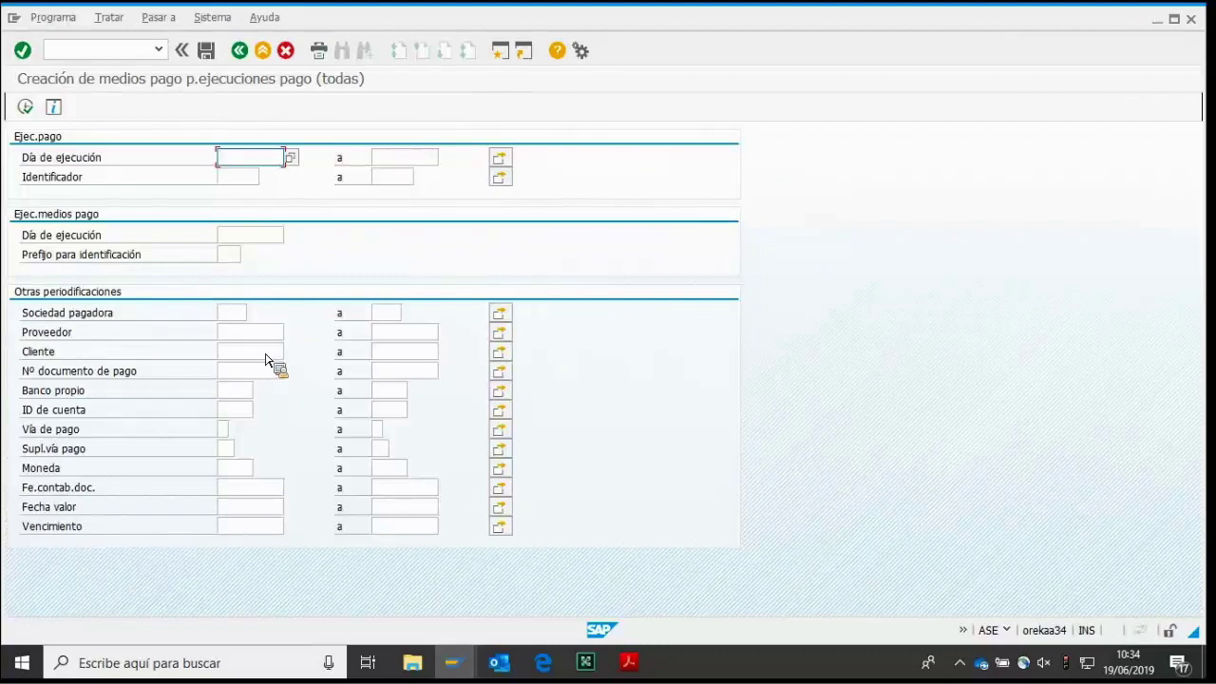
# Create the payment media for the run dated 19.06.2019 with identifier BCM01 and acknowledge the message log.
pyautogui.write('19.06.2019')
pyautogui.press('Tab')
pyautogui.press('Tab')
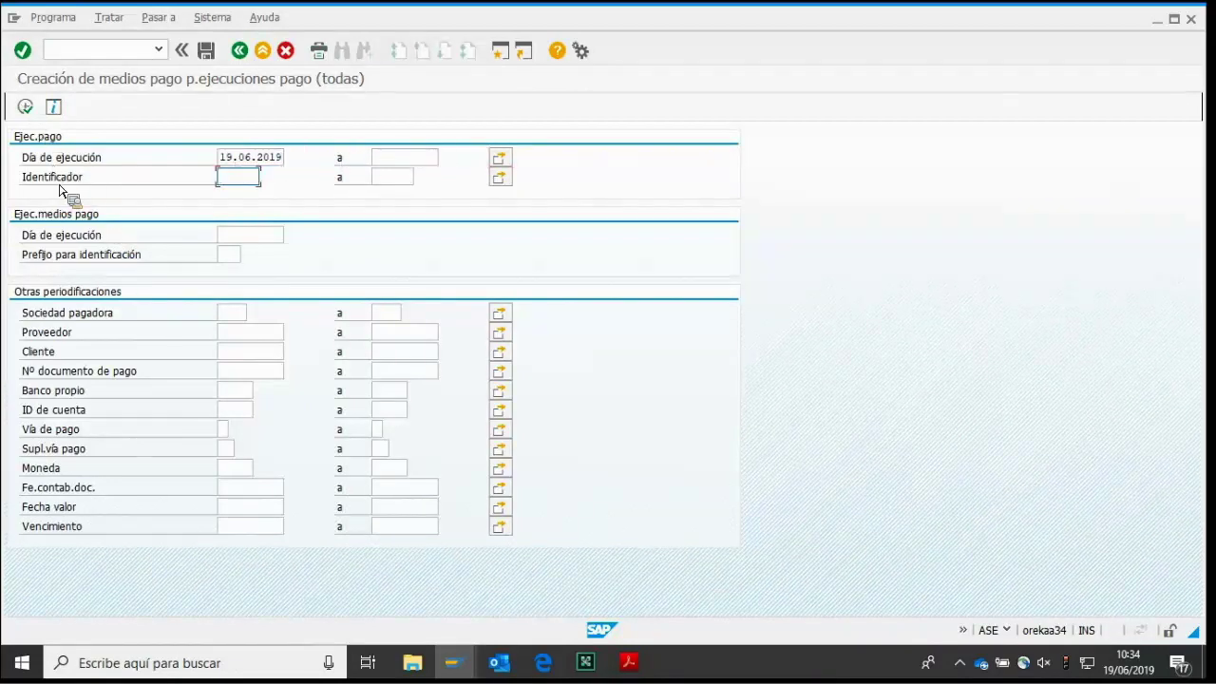
pyautogui.write('b')
pyautogui.press('Down')
pyautogui.press('Down')
pyautogui.press('Return')
pyautogui.press('Return')
pyautogui.press('F8')
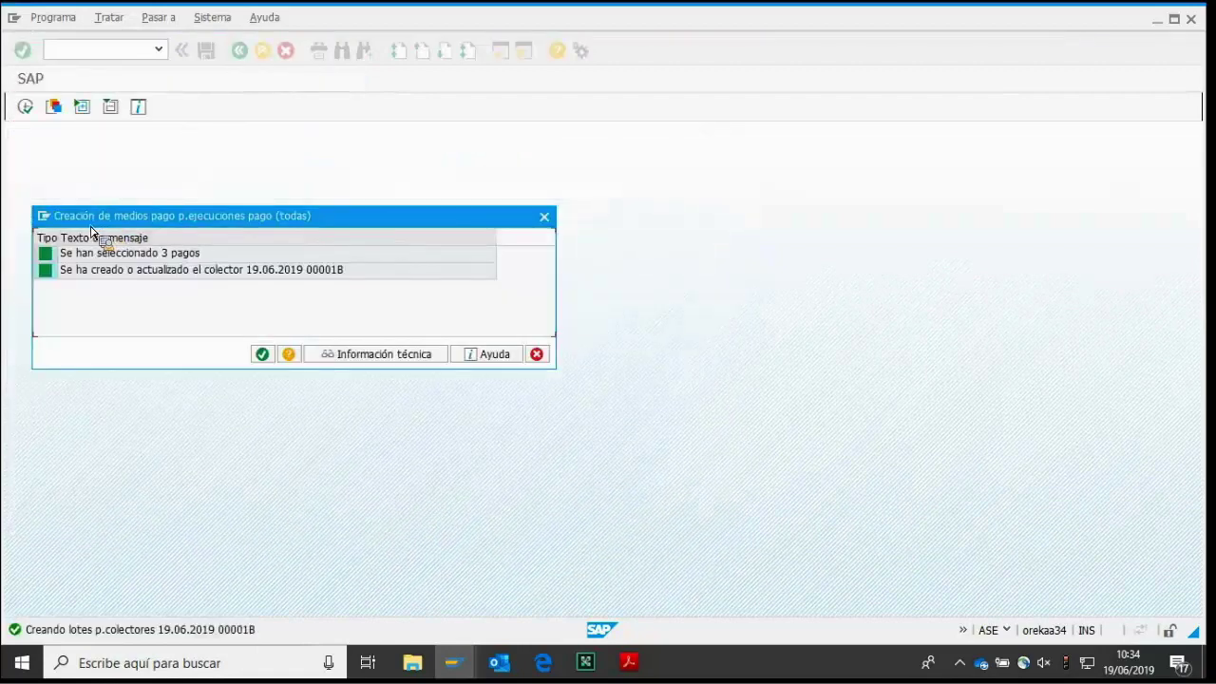
pyautogui.press('Return')
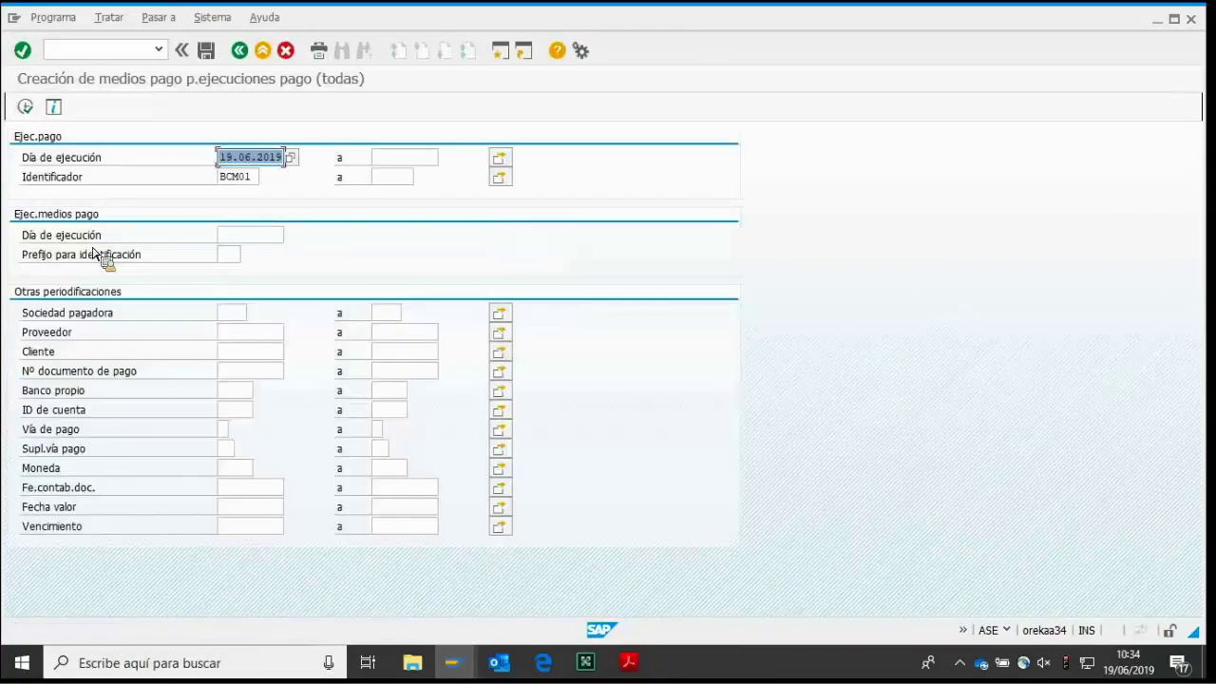
# Return to SAP Easy Access with /n and open the favourite BNK_MONI - Supervisión proceso de fondo y pagos.
pyautogui.hotkey('ctrl', '/')
pyautogui.write('/n')
pyautogui.press('Return')
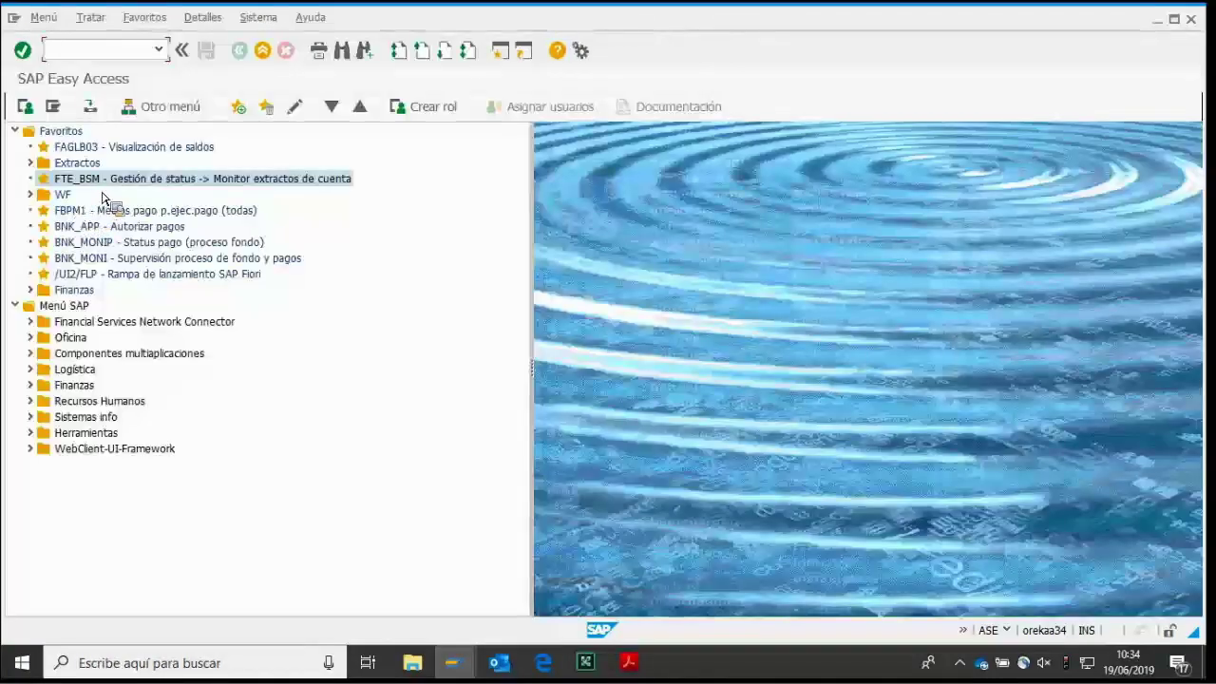
pyautogui.press('Down')
pyautogui.press('Down')
pyautogui.press('Down')
pyautogui.press('Down')
pyautogui.press('Down')
pyautogui.press('Return')
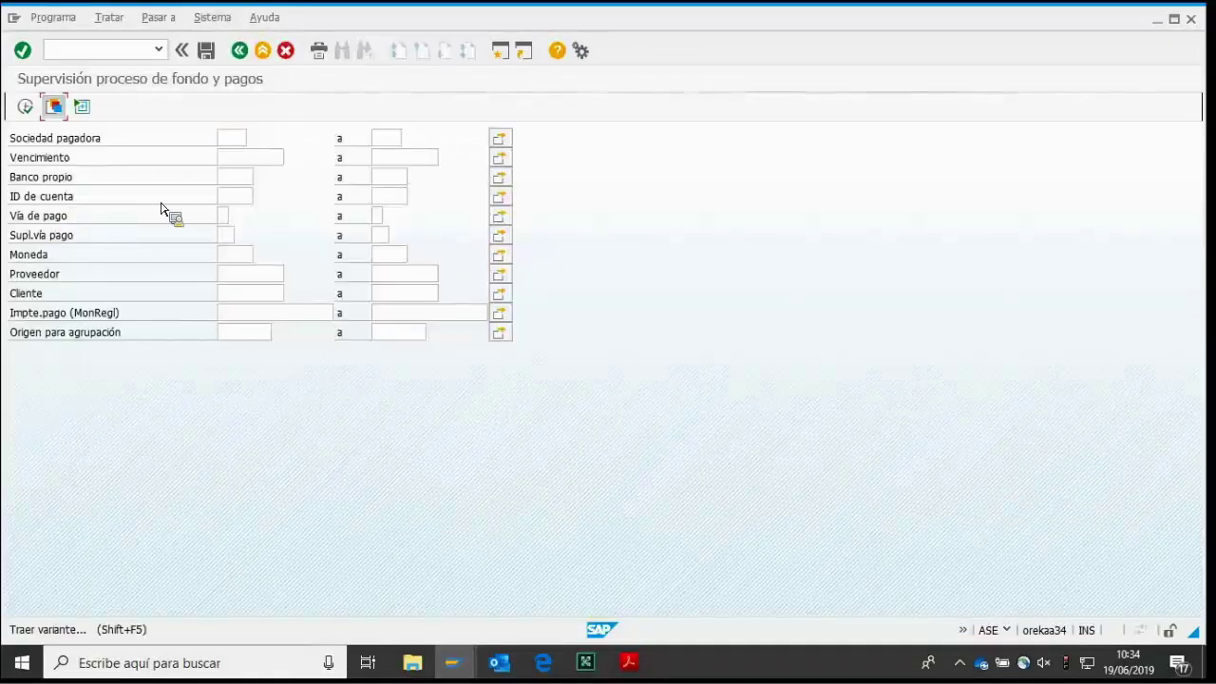
# Load a saved selection variant and execute the batch and payment monitor.
pyautogui.hotkey('shift', 'F5')
pyautogui.press('Down')
pyautogui.press('Return')
pyautogui.press('F8')
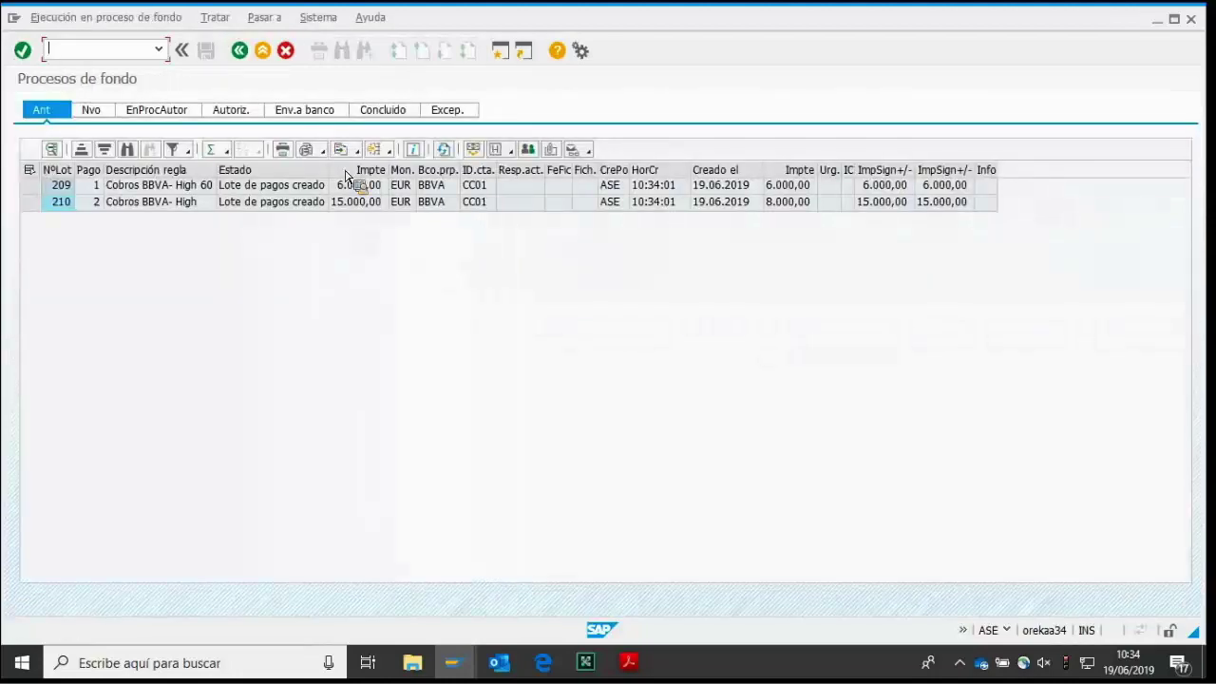
# Show the new batches, inspect the individual payments in batch 210, and return to the batch list.
pyautogui.click(91, 109)
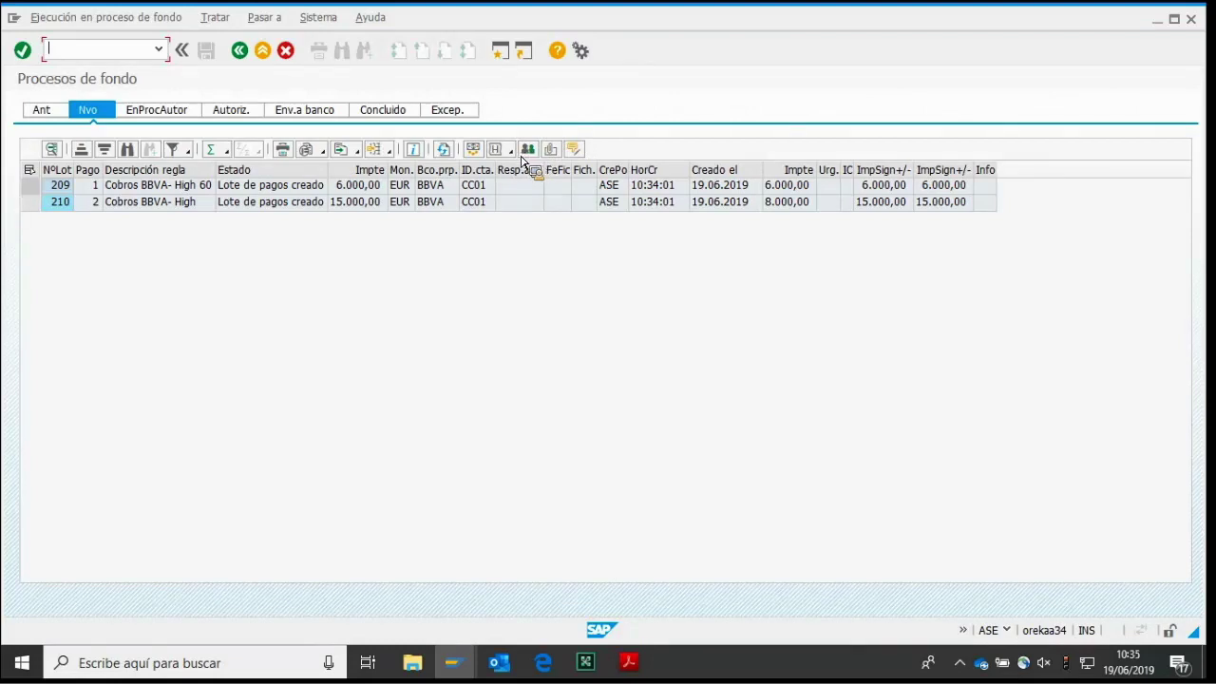
pyautogui.click(30, 186)
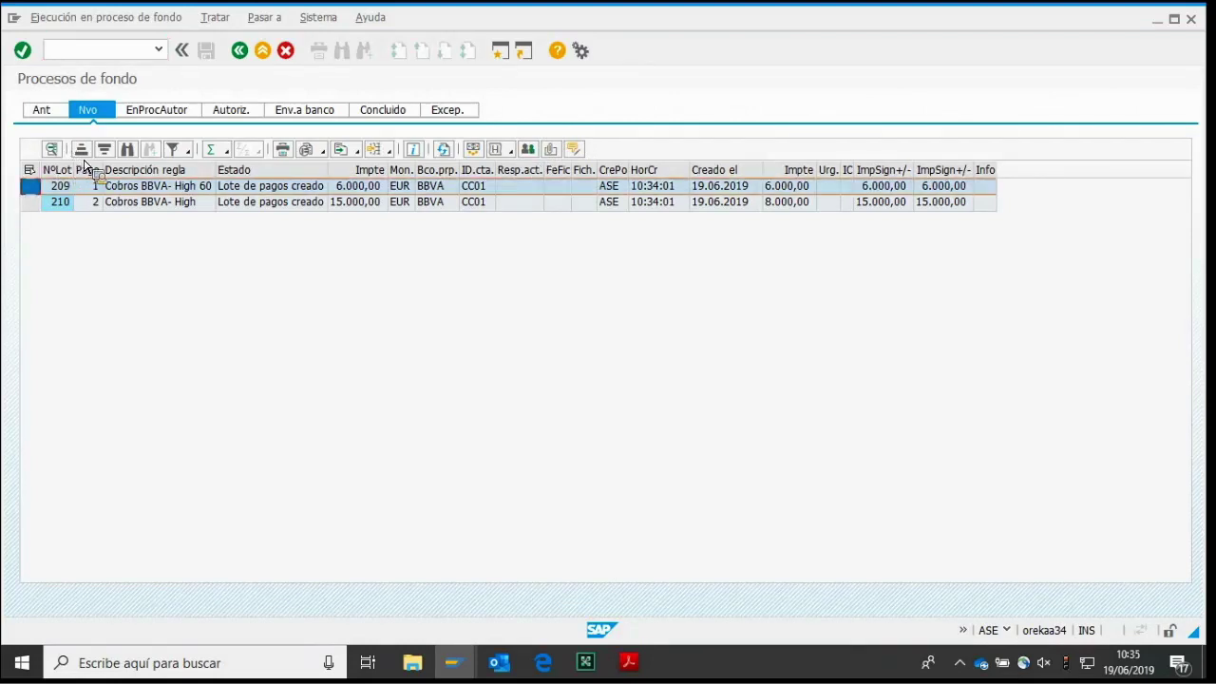
pyautogui.click(68, 201)
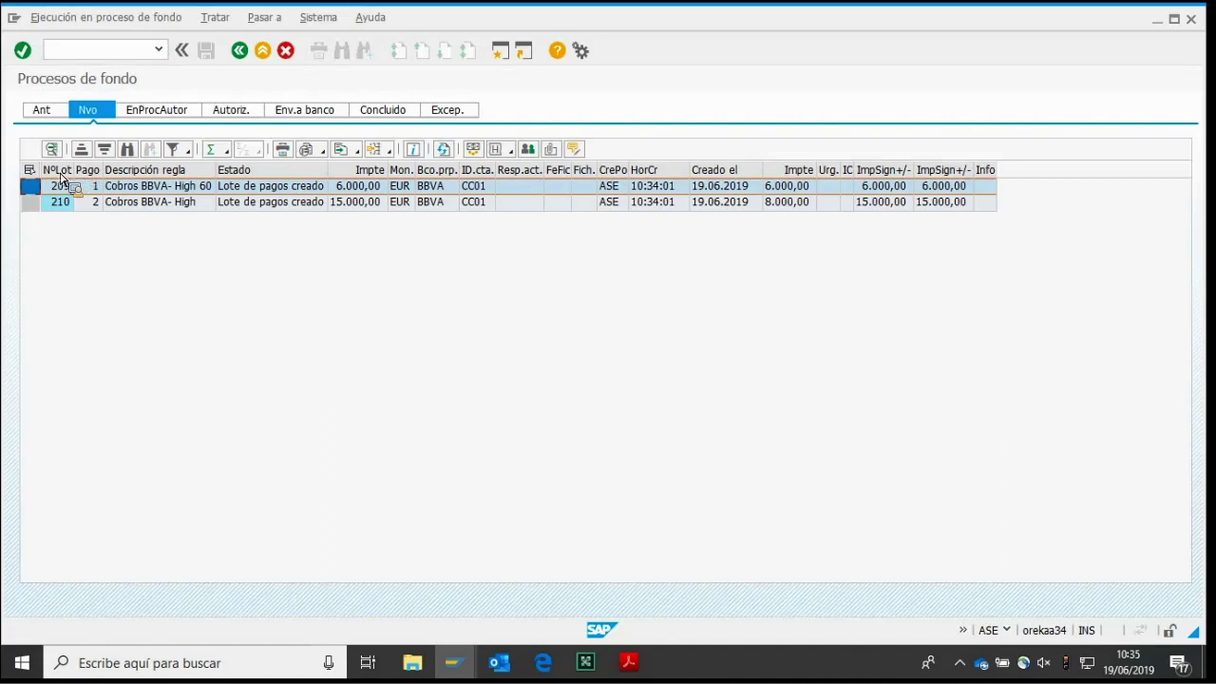
pyautogui.doubleClick(100, 204)
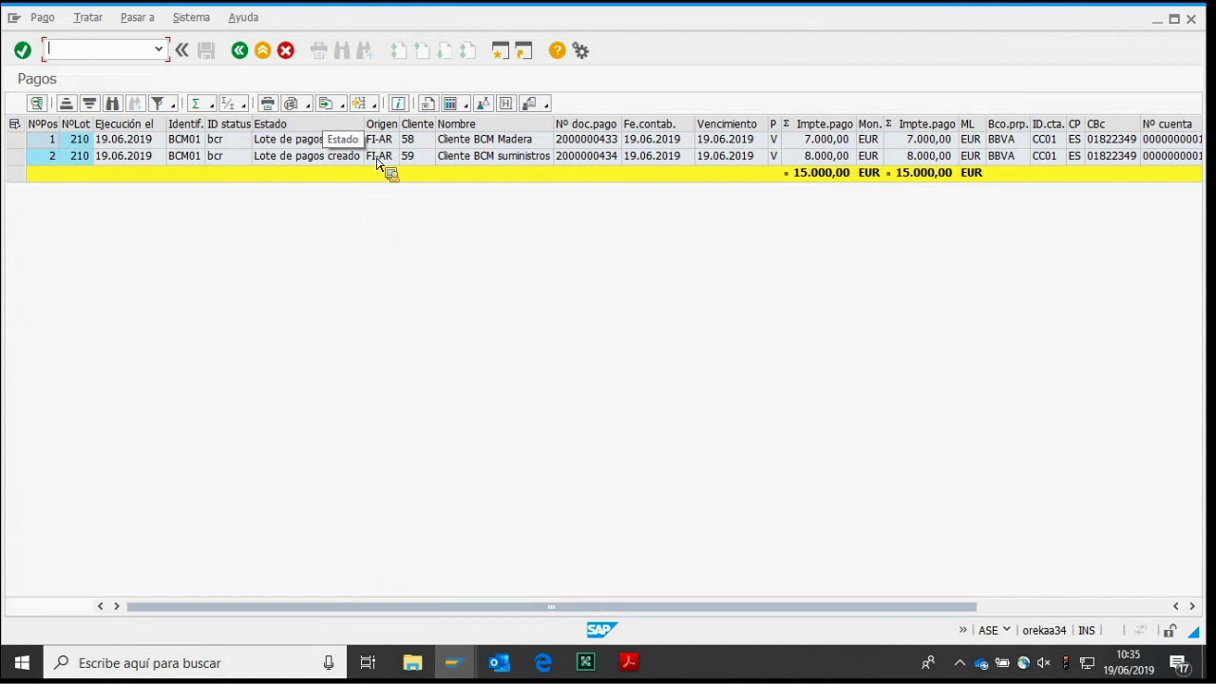
pyautogui.press('F3')
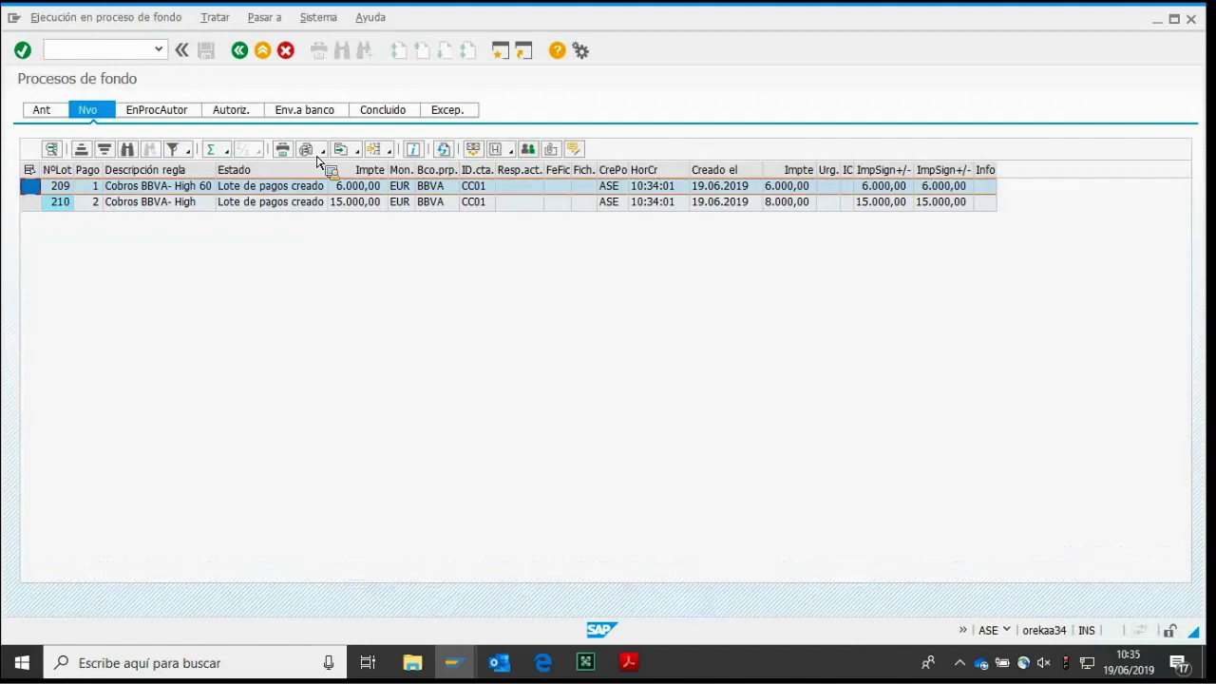
# View the possible authorisers of new batch 209, widen the ID column, and return to the batch list.
pyautogui.click(528, 149)
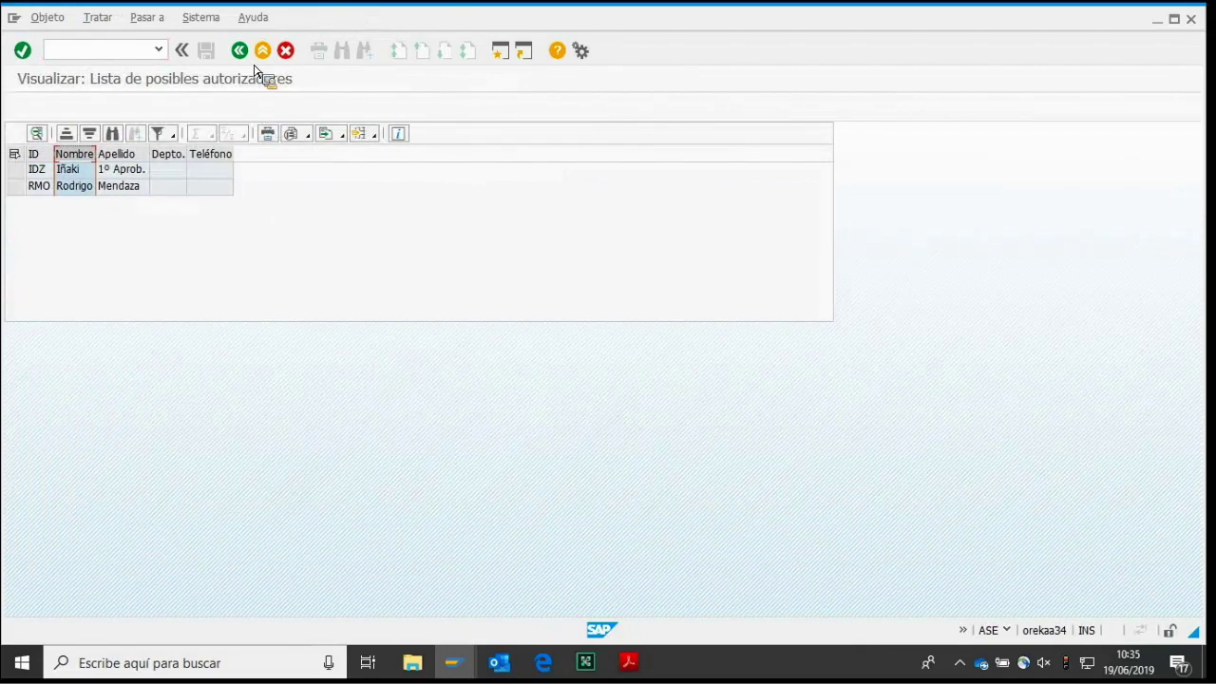
pyautogui.moveTo(53, 154); pyautogui.dragTo(77, 180)
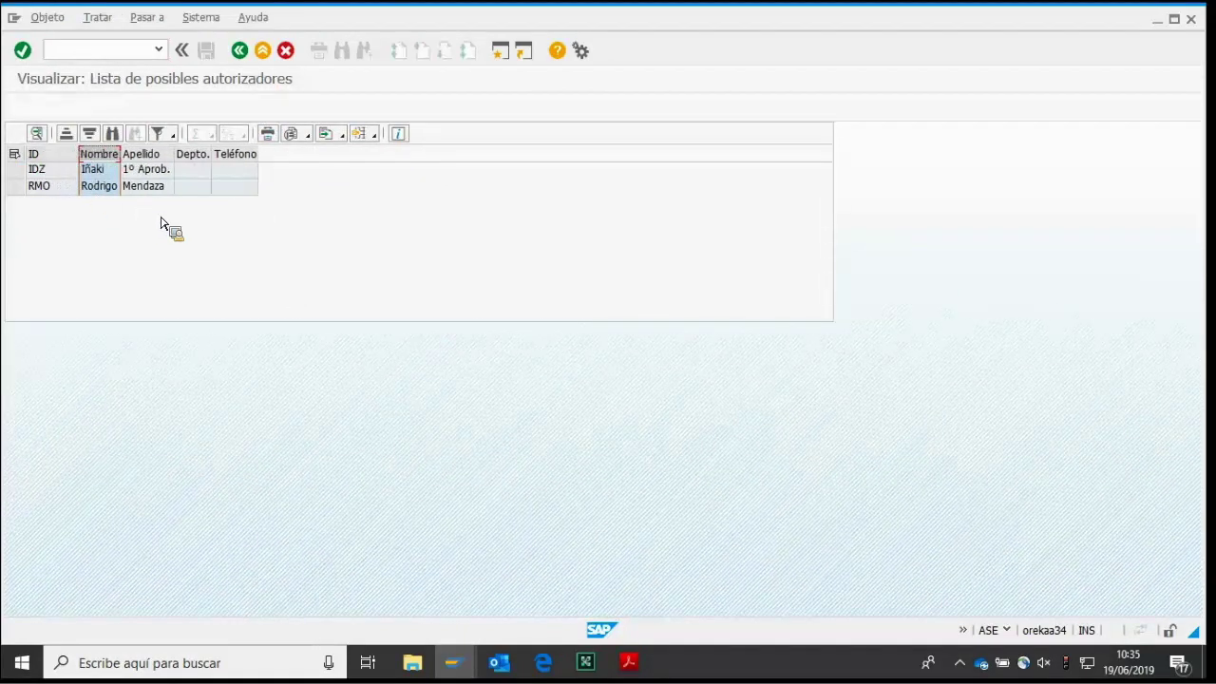
pyautogui.press('F3')
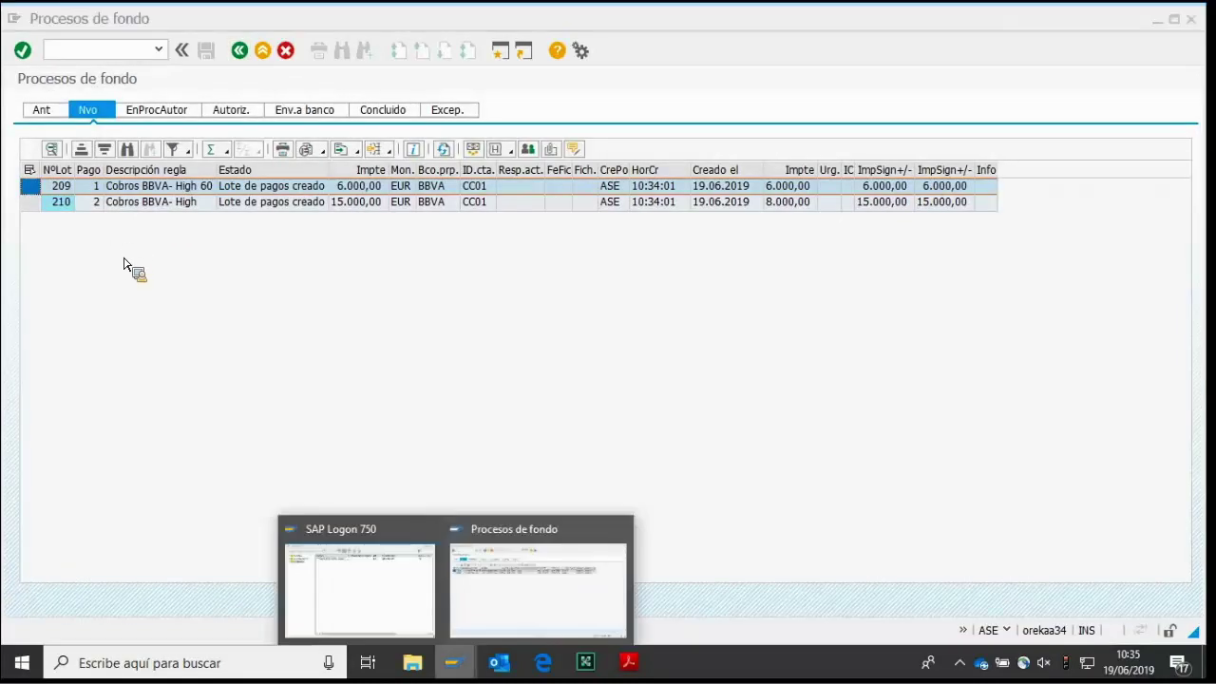
# Log on to Demo BCM - HANA - Oreka in client 900 with the first approver's user ID and account password.
pyautogui.press('super+2')
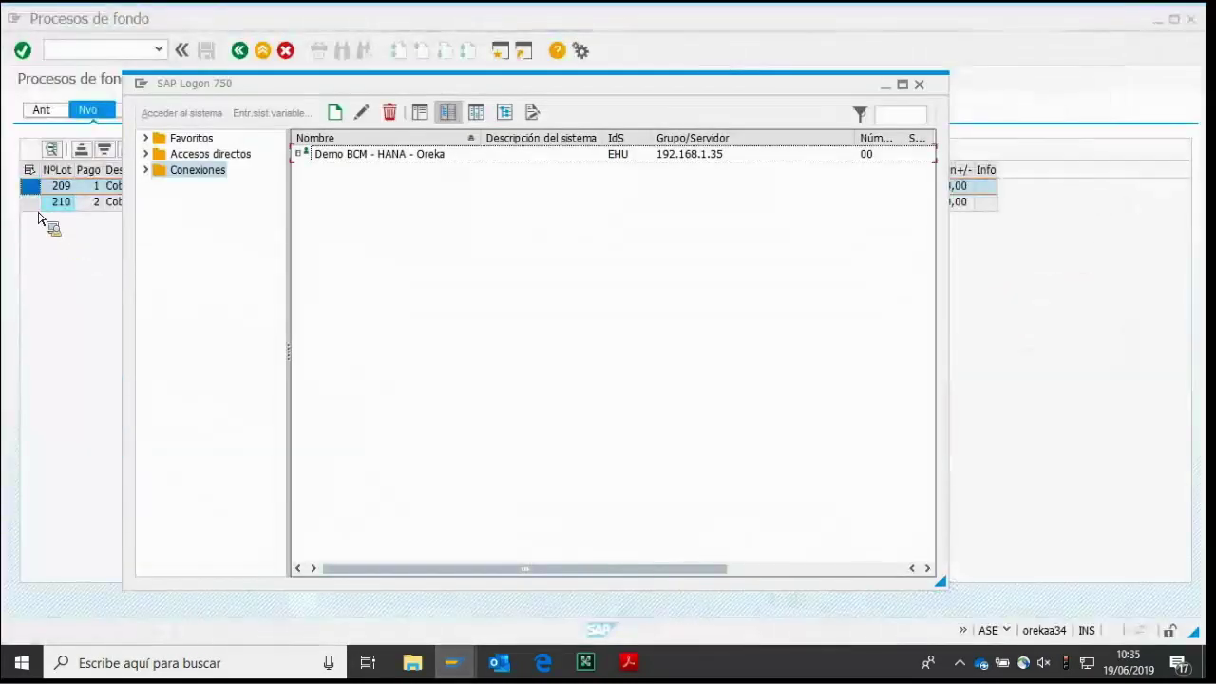
pyautogui.press('Return')
pyautogui.hotkey('shift', 'Tab')
pyautogui.write('900')
pyautogui.press('Tab')
pyautogui.write('id')
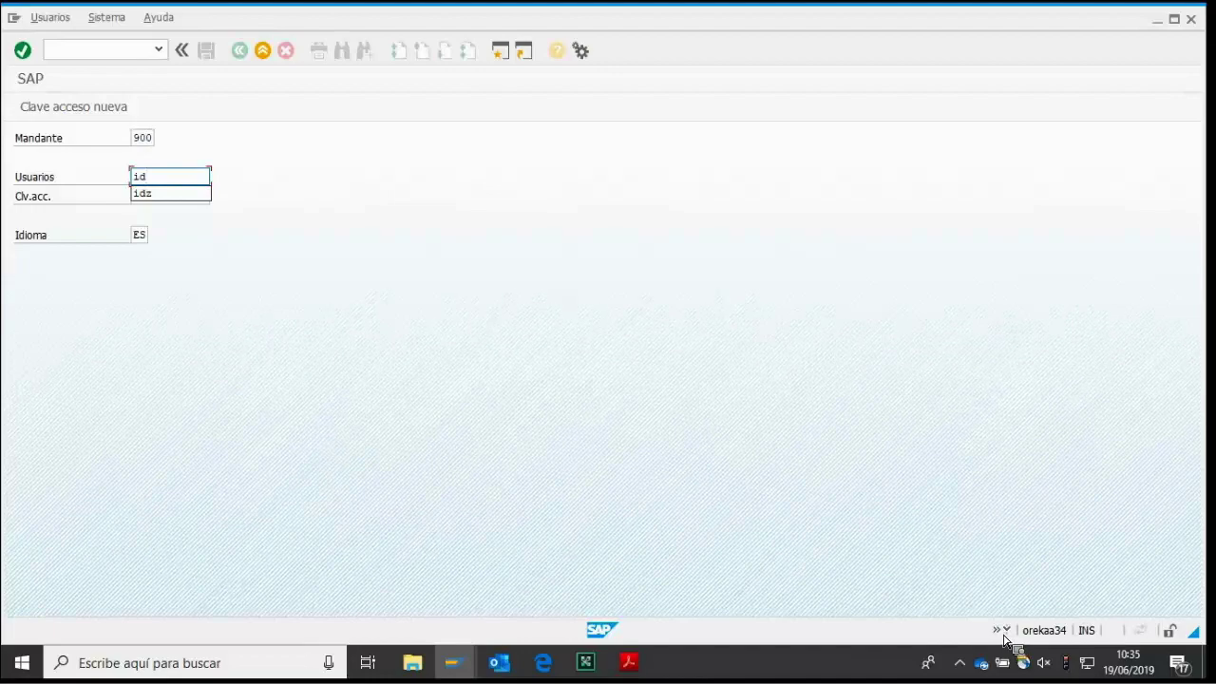
pyautogui.write('z')
pyautogui.press('Tab')
pyautogui.write('***')
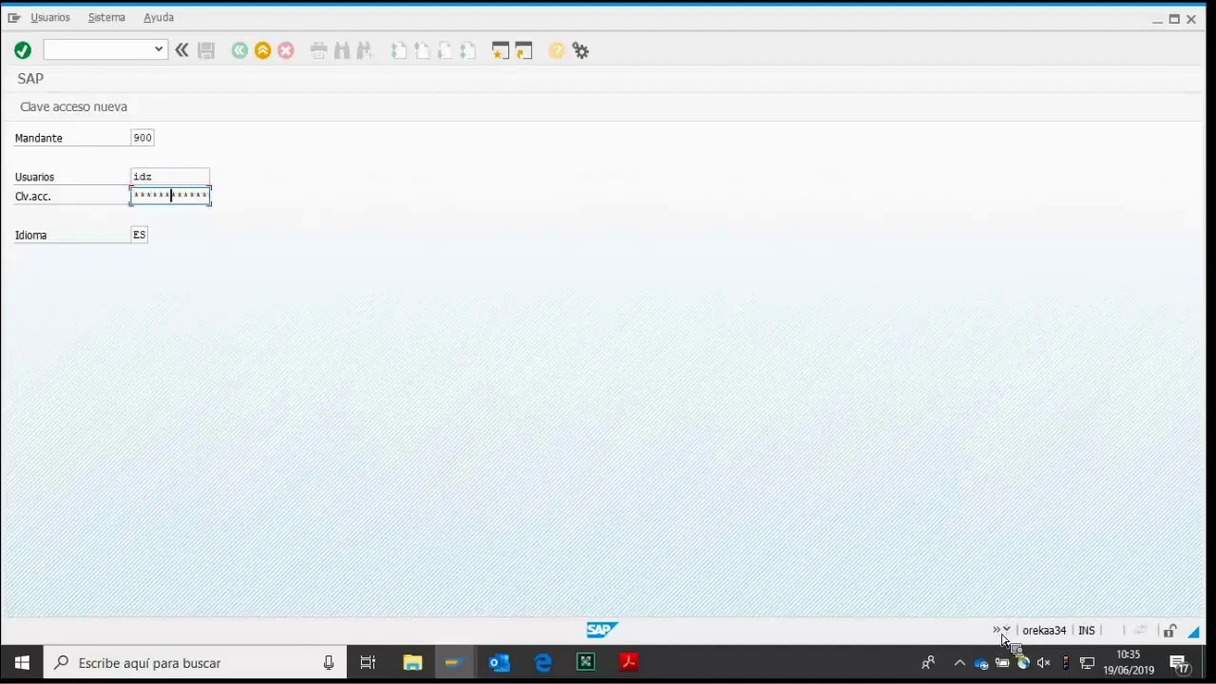
pyautogui.press('Return')
pyautogui.press('Up')
pyautogui.press('Return')
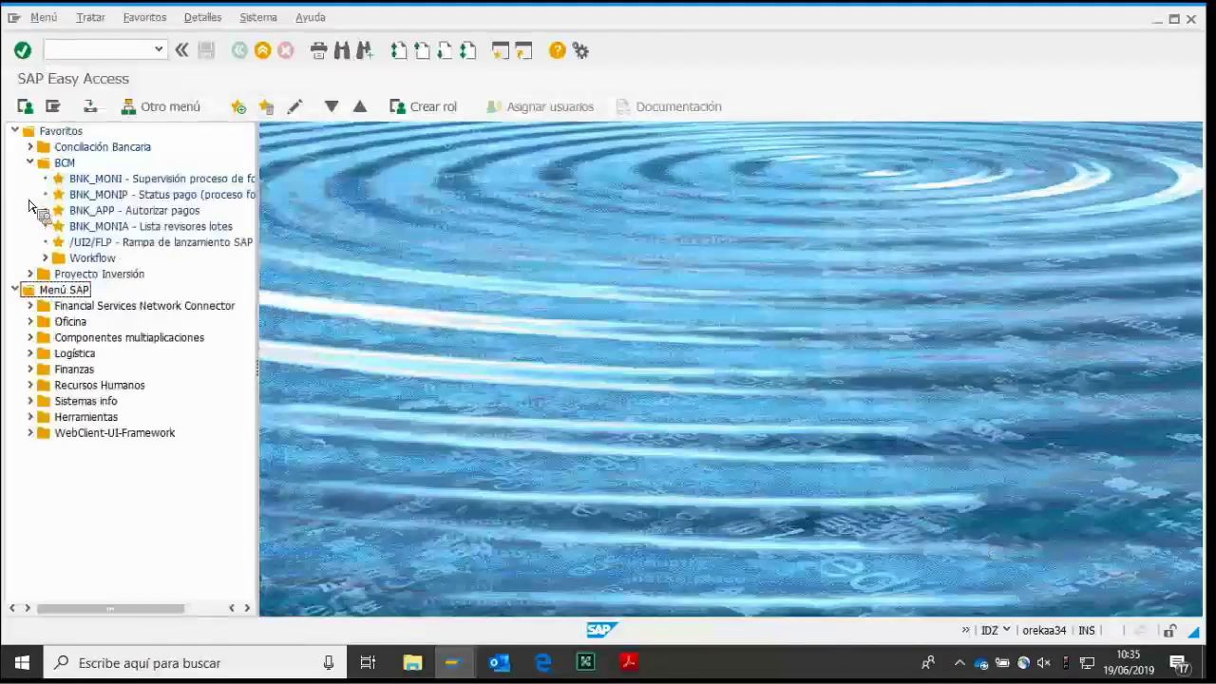
# Open BNK_APP - Autorizar pagos and authorise batches 209 and 210, signing with the approver's password.
pyautogui.click(32, 211)
pyautogui.press('Return')
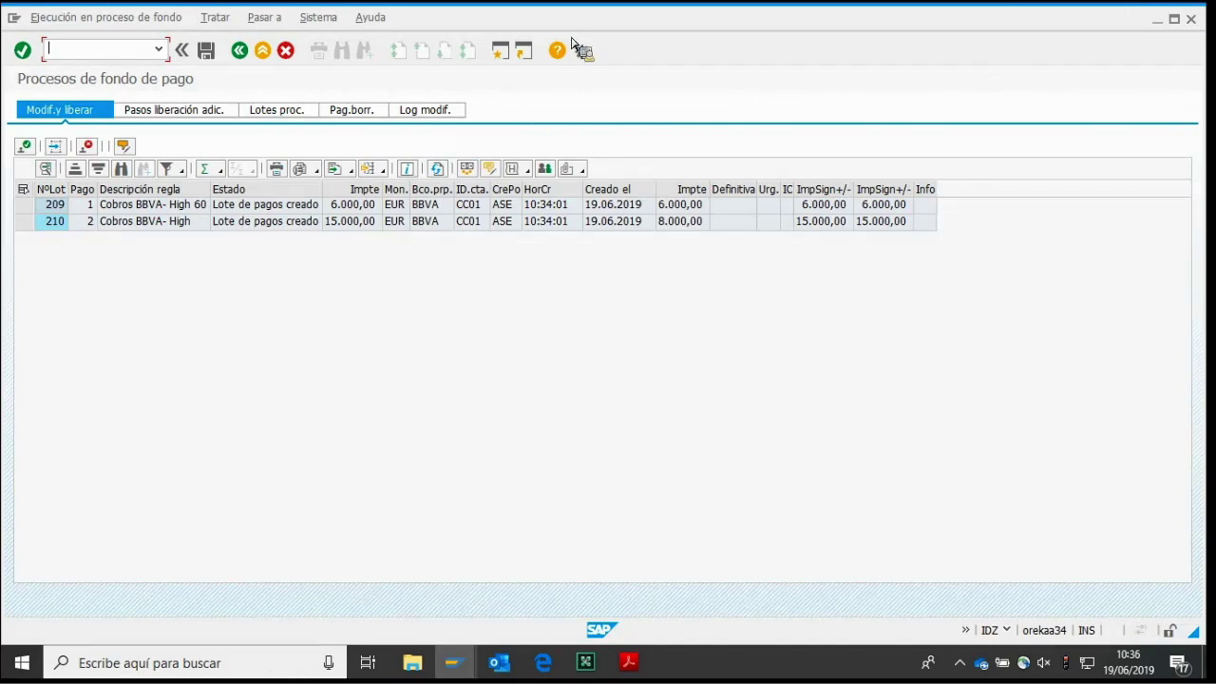
pyautogui.click(390, 231)
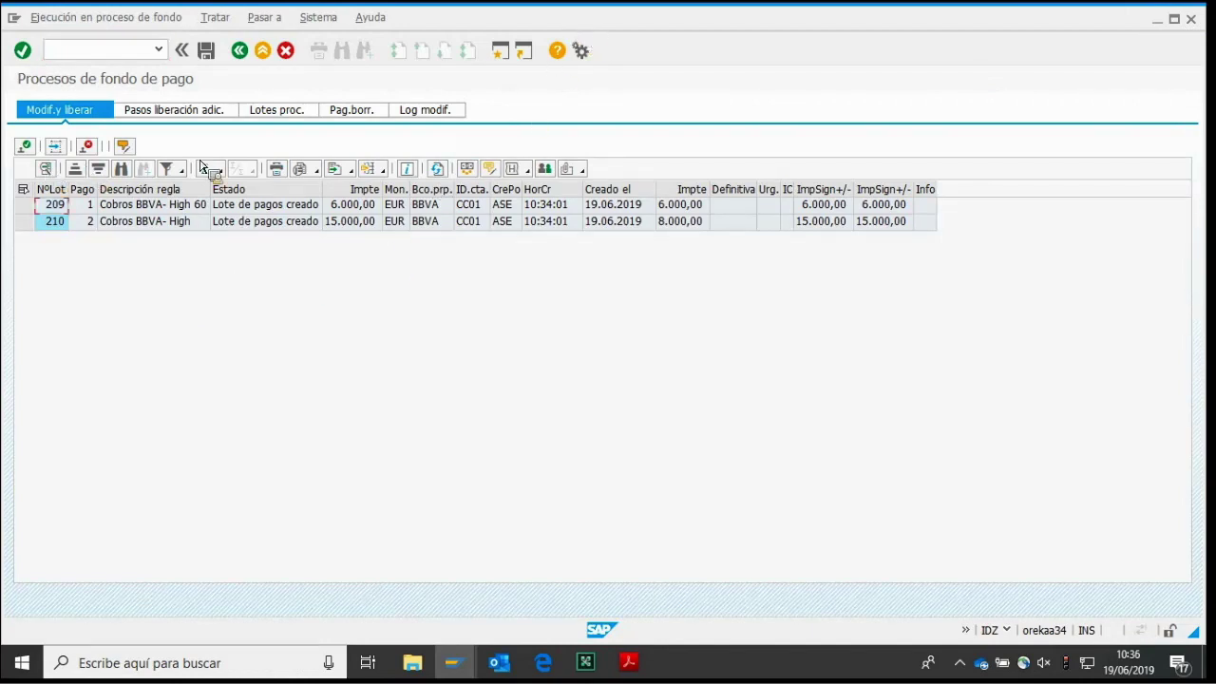
pyautogui.hotkey('shift', 'space')
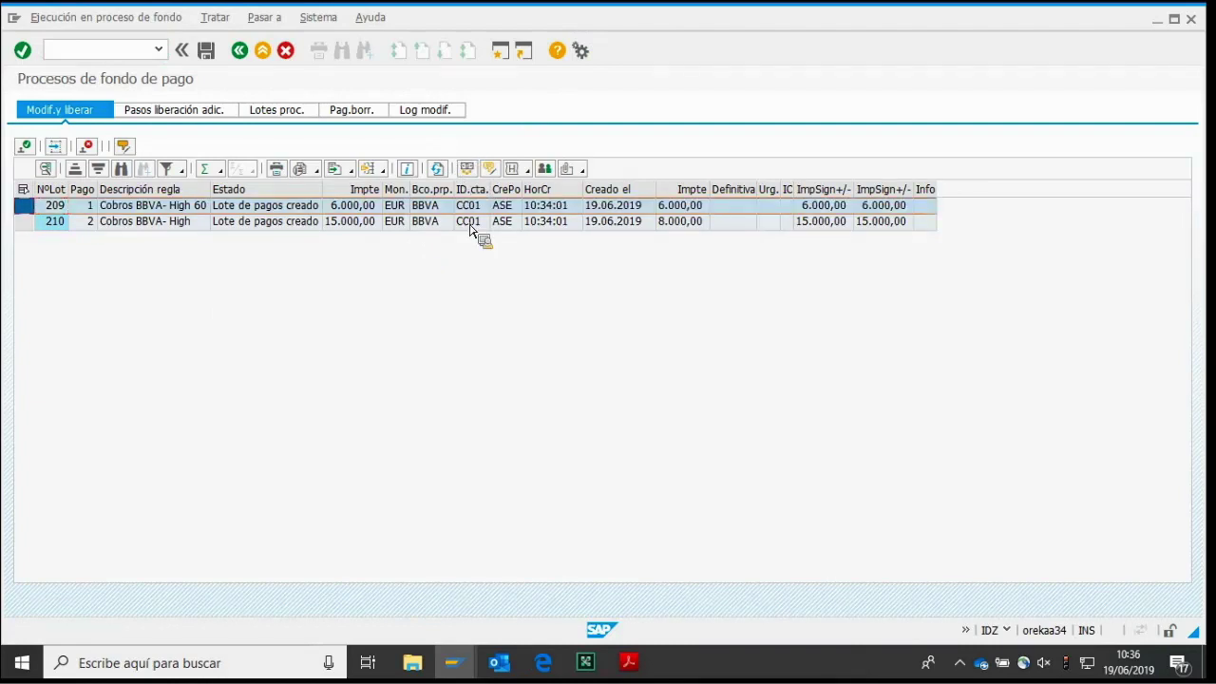
pyautogui.hotkey('shift', 'Down')
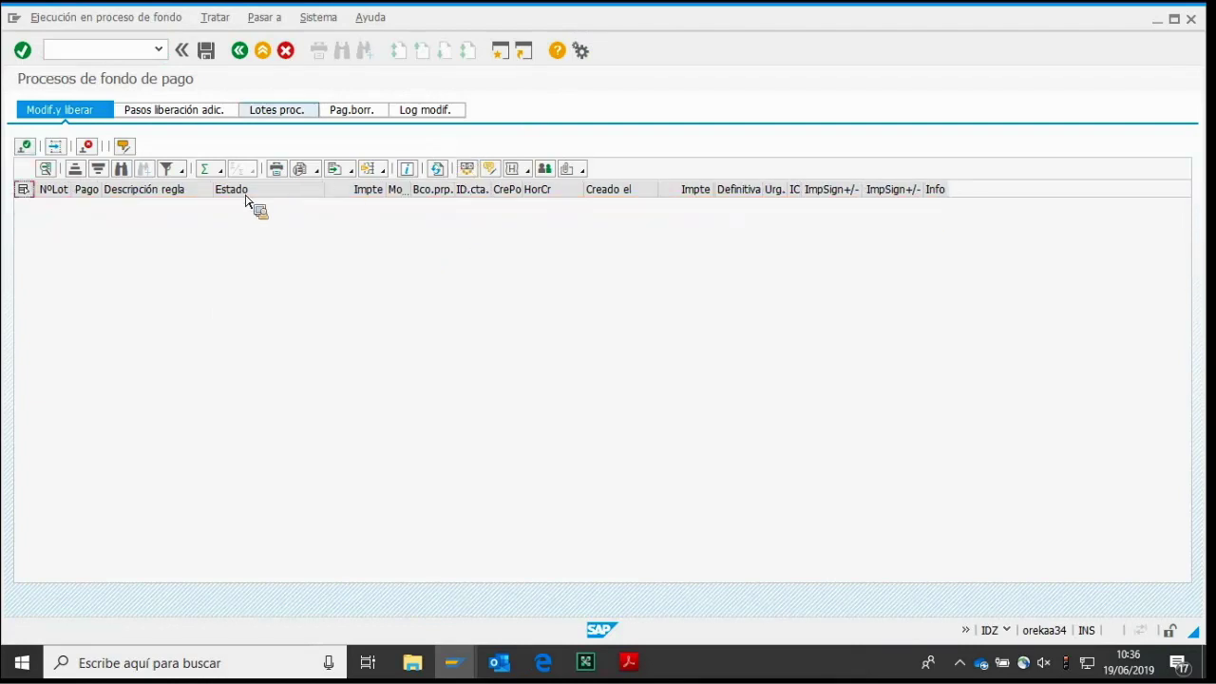
pyautogui.click(123, 144)
pyautogui.press('Return')
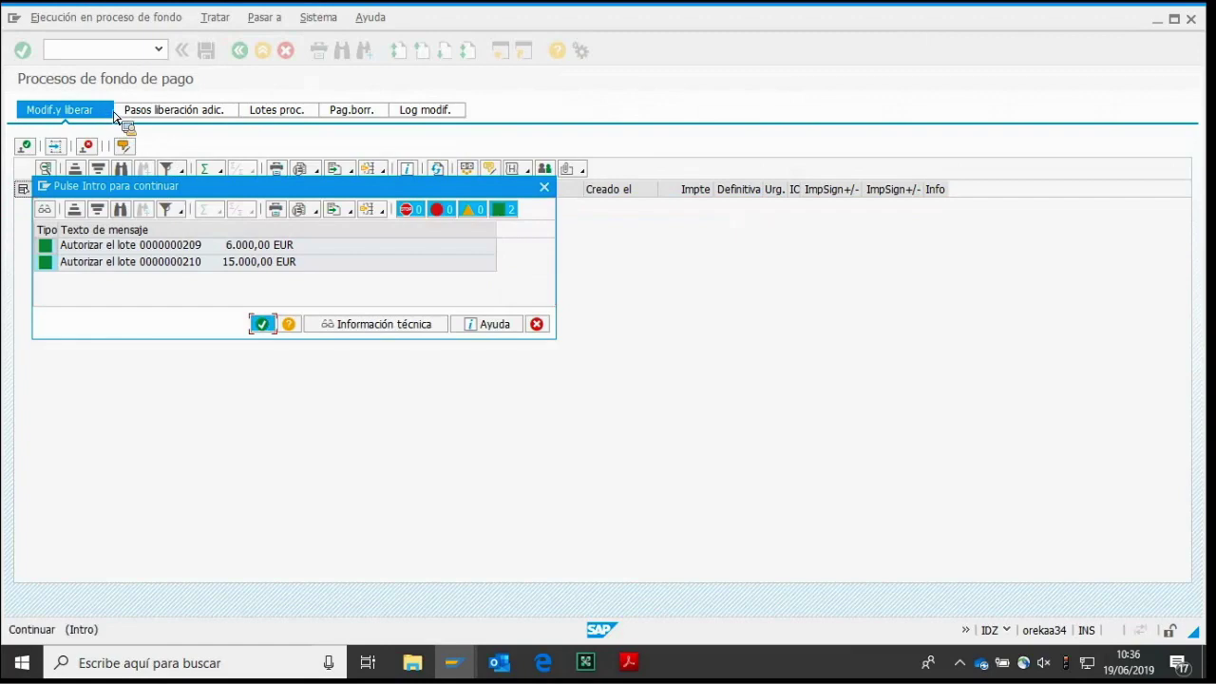
pyautogui.write('*********')
pyautogui.press('Return')
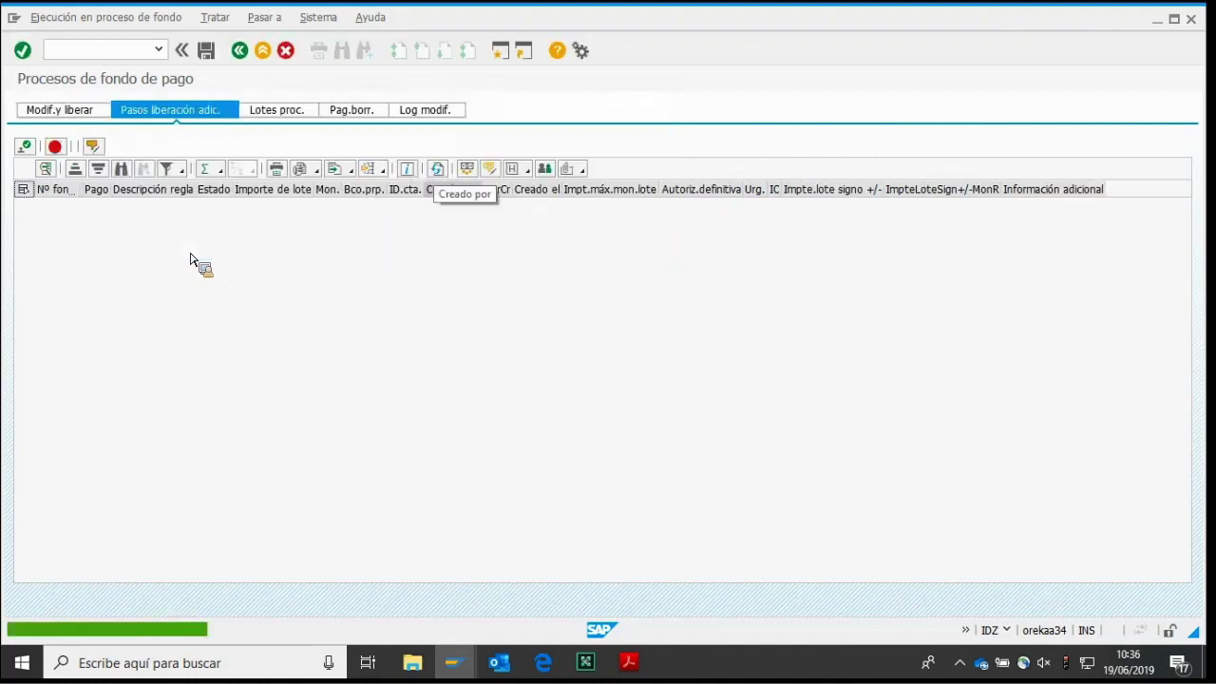
# Log off the first approver's SAP session and confirm leaving the system.
pyautogui.hotkey('alt', 'F4')
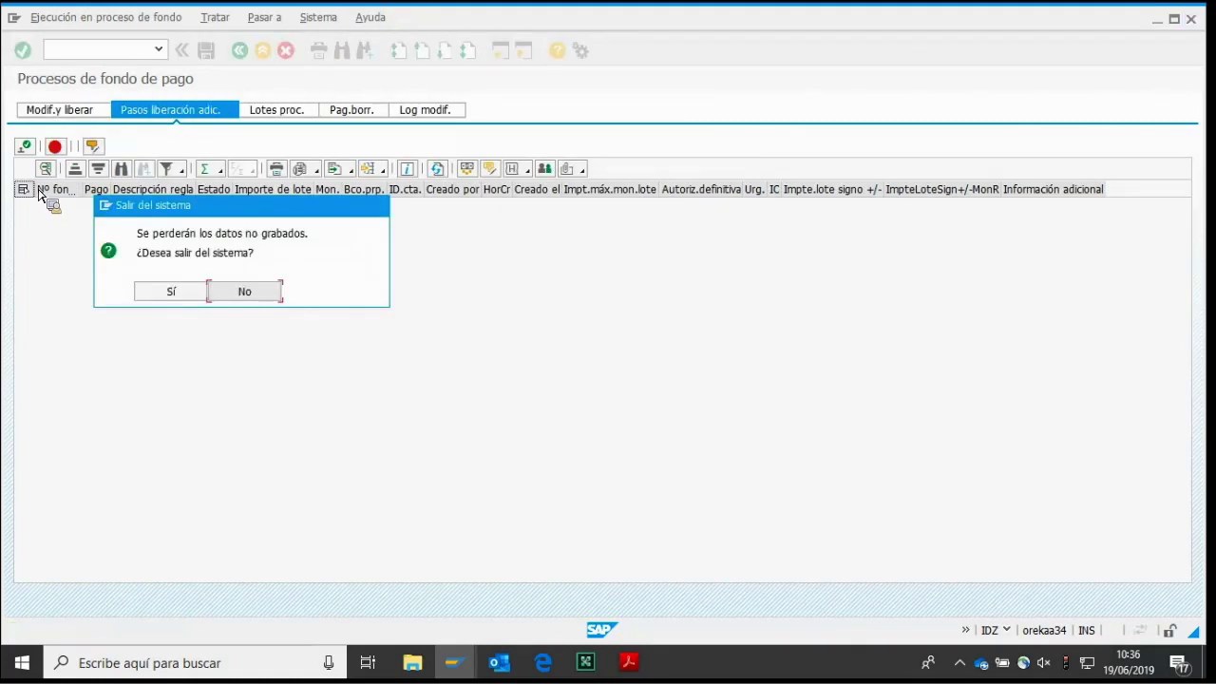
pyautogui.press('Left')
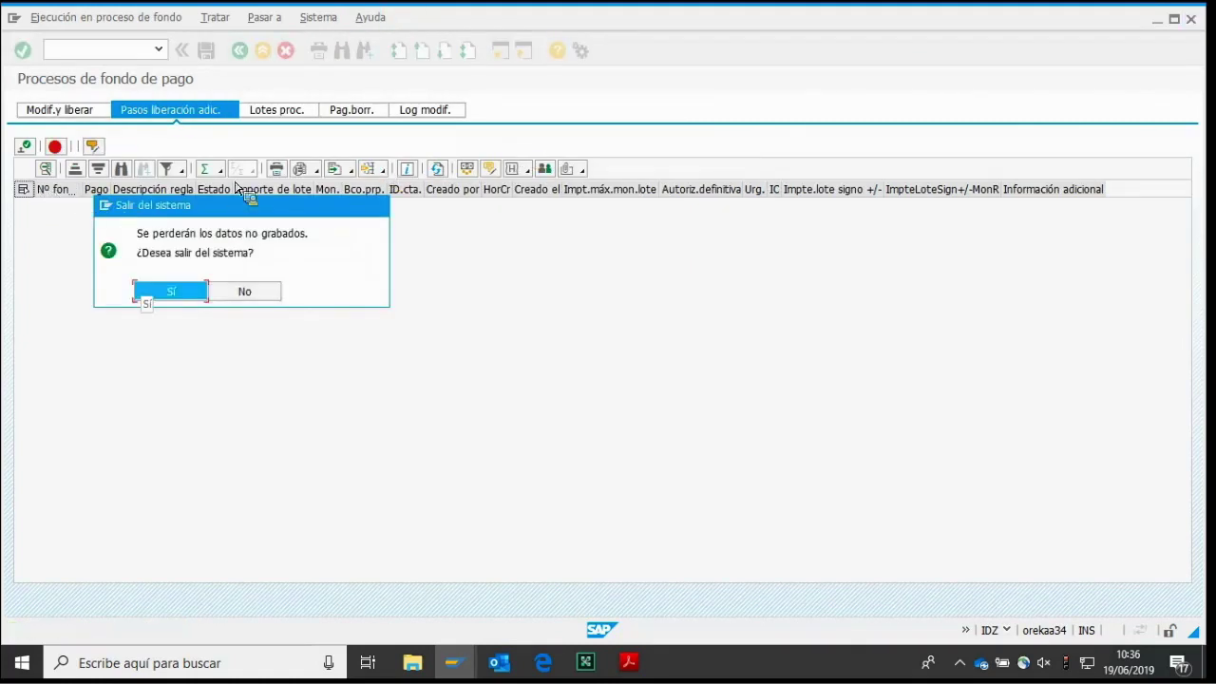
pyautogui.press('Return')
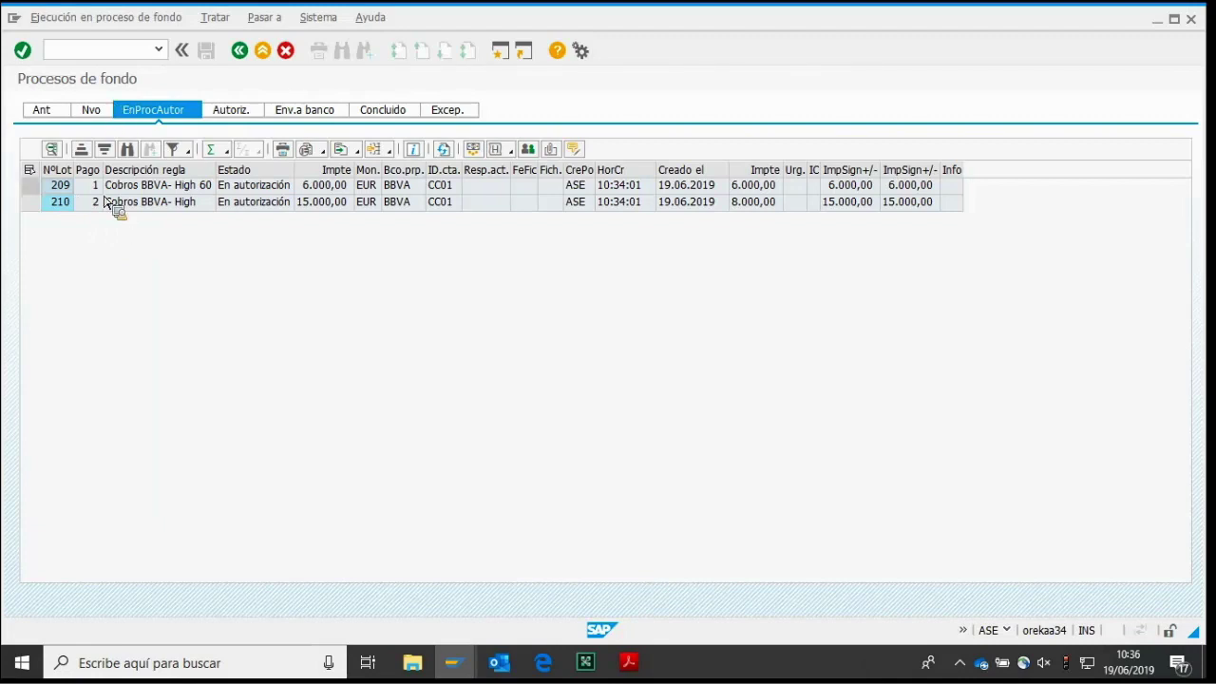
# Check the possible second authorisers of batch 209 in authorisation, and go back to SAP Easy Access.
pyautogui.click(216, 192)
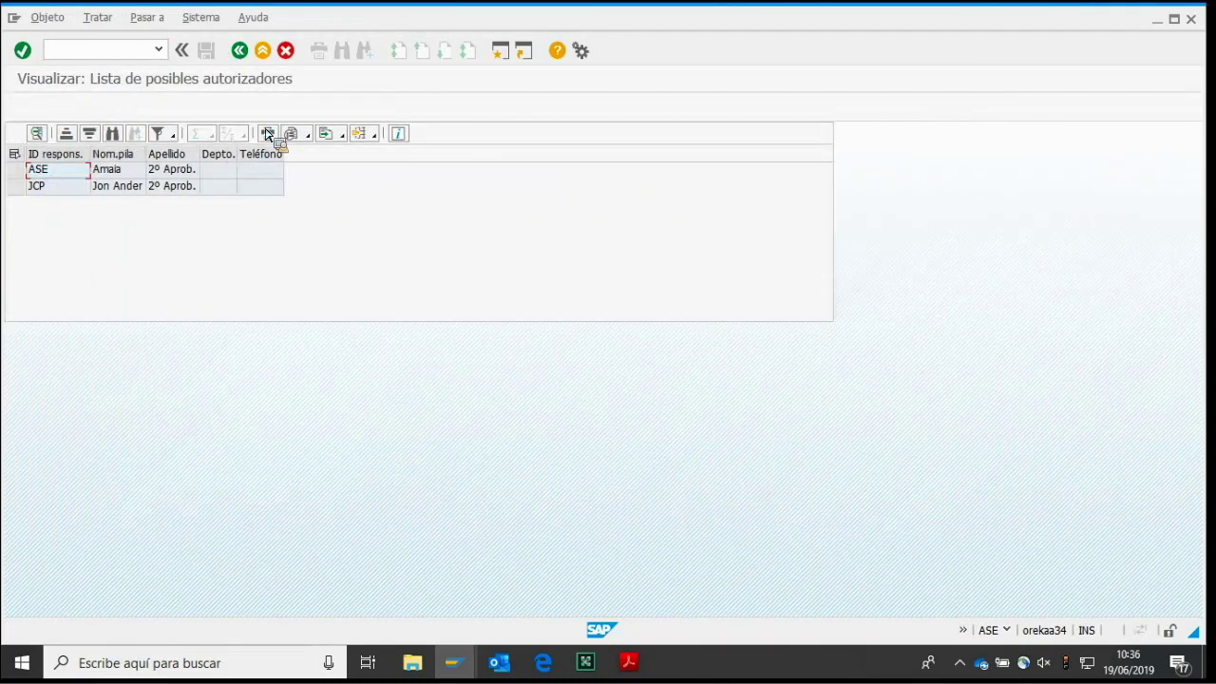
pyautogui.press('Down')
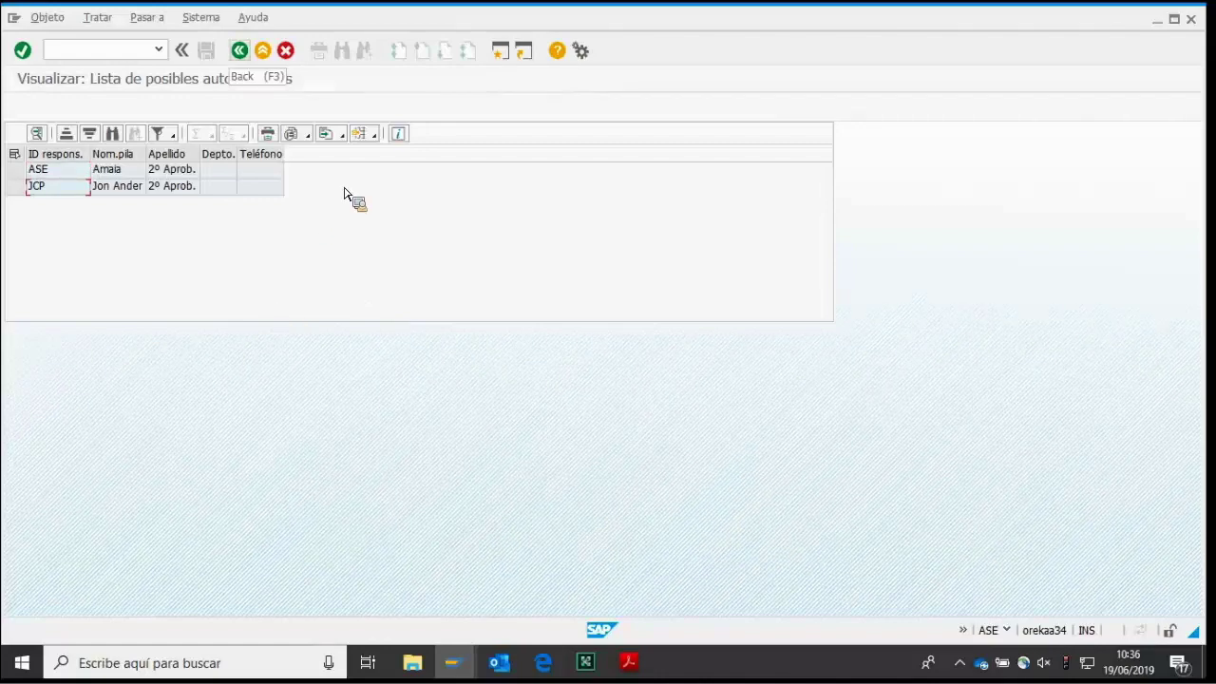
pyautogui.press('F3')
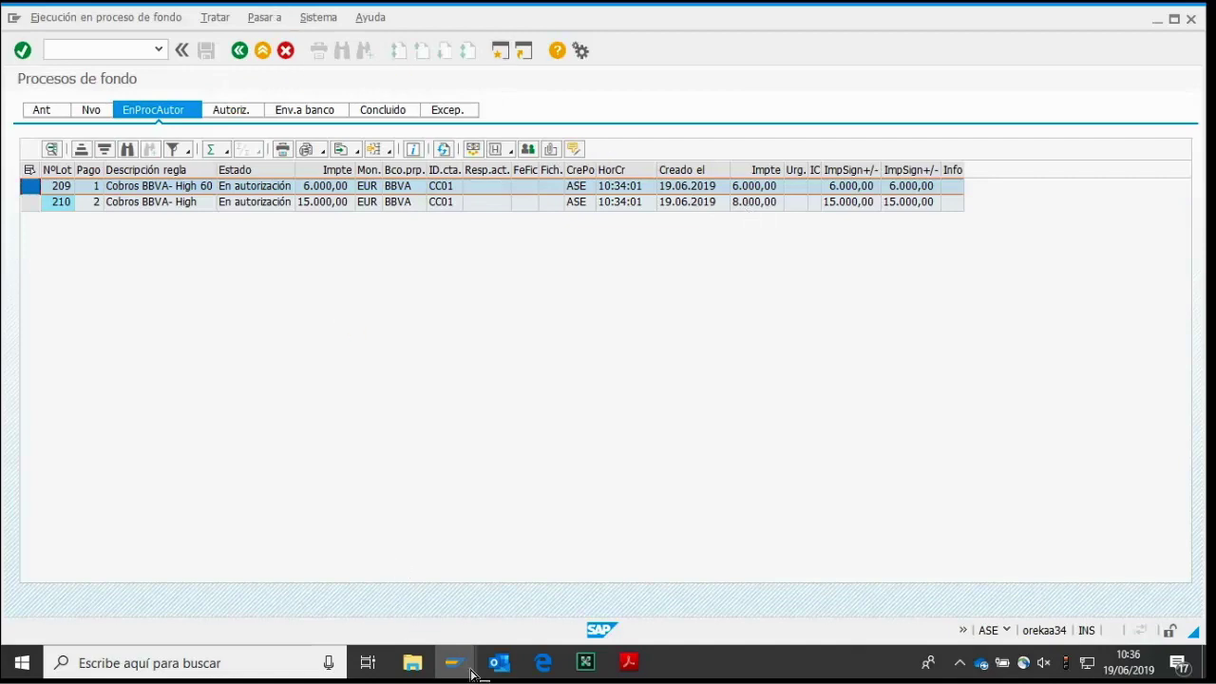
pyautogui.press('F3')
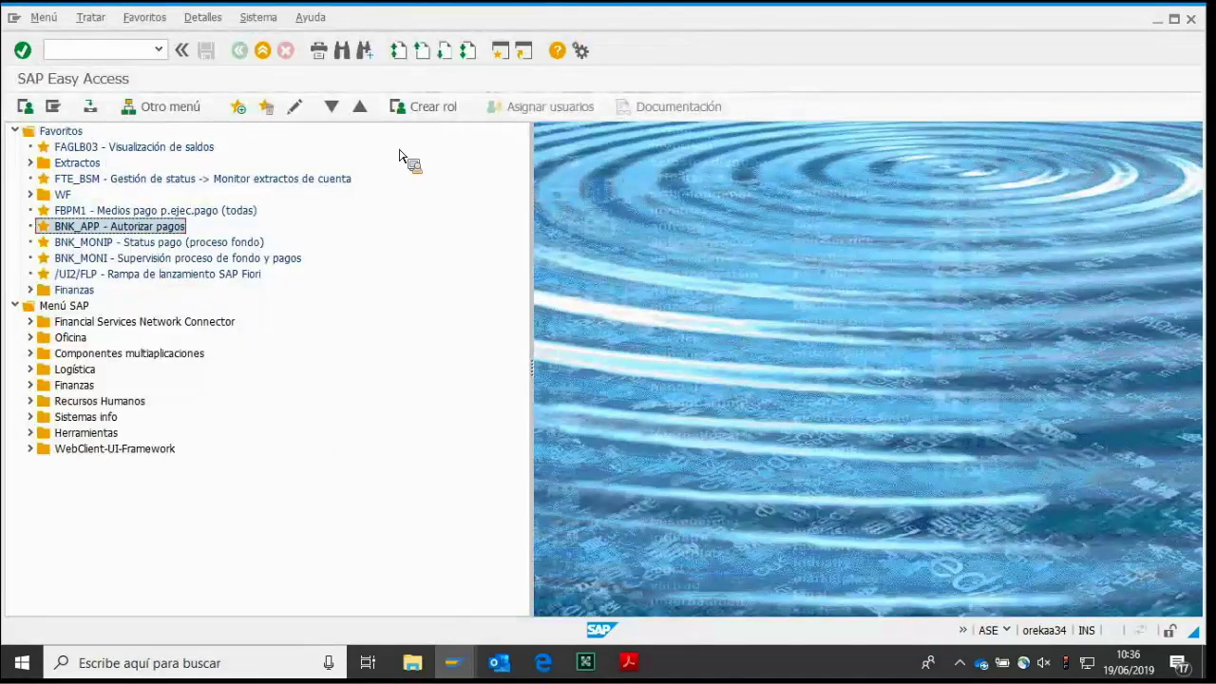
# Open BNK_APP - Autorizar pagos and authorise batches 209 and 210 at the second level, signing with the approver's password.
pyautogui.press('Return')
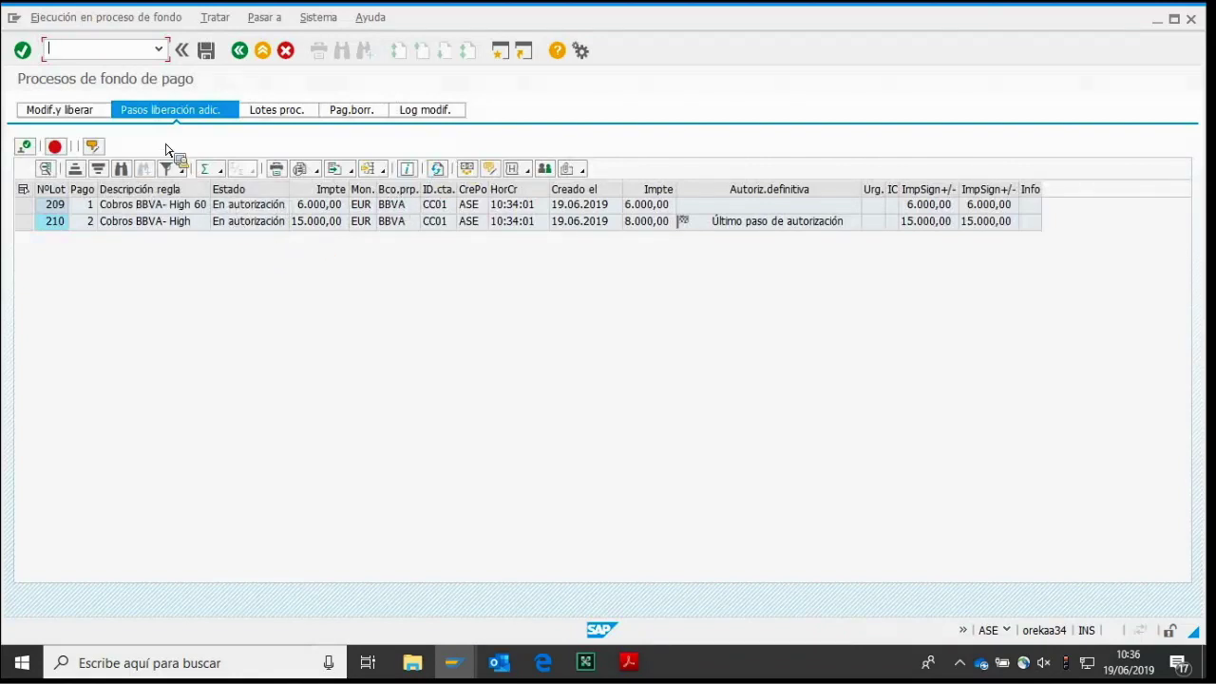
pyautogui.moveTo(17, 204); pyautogui.dragTo(21, 221)
pyautogui.click(24, 146)
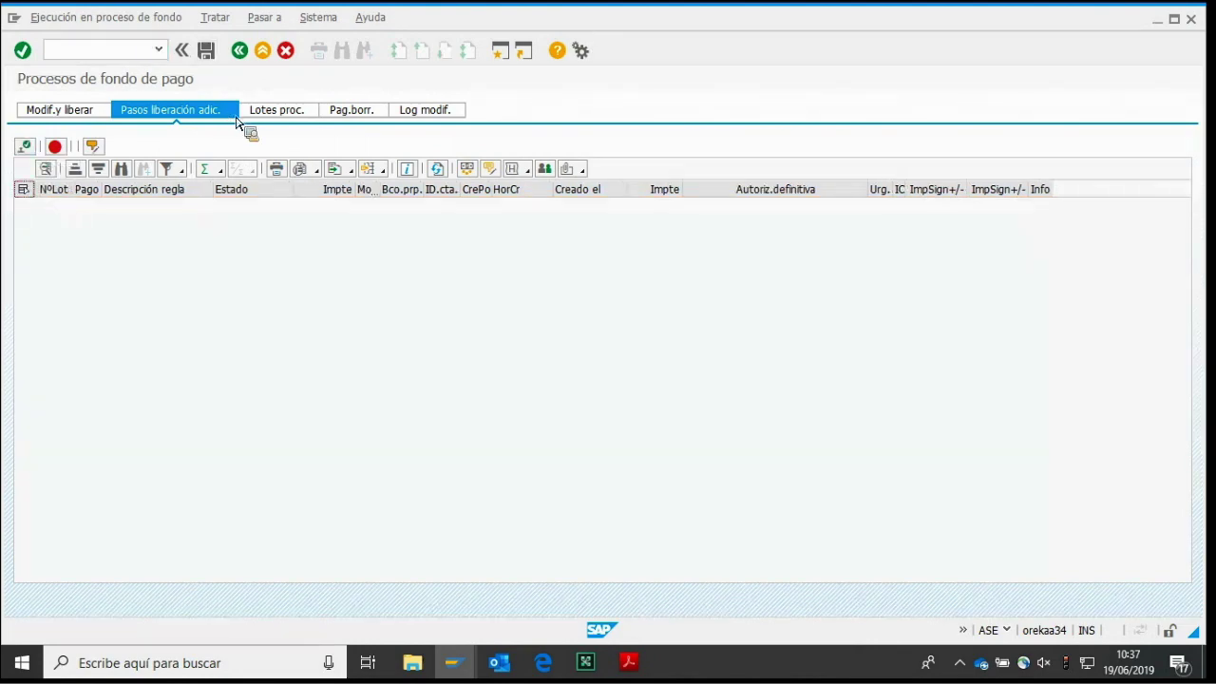
pyautogui.press('Return')
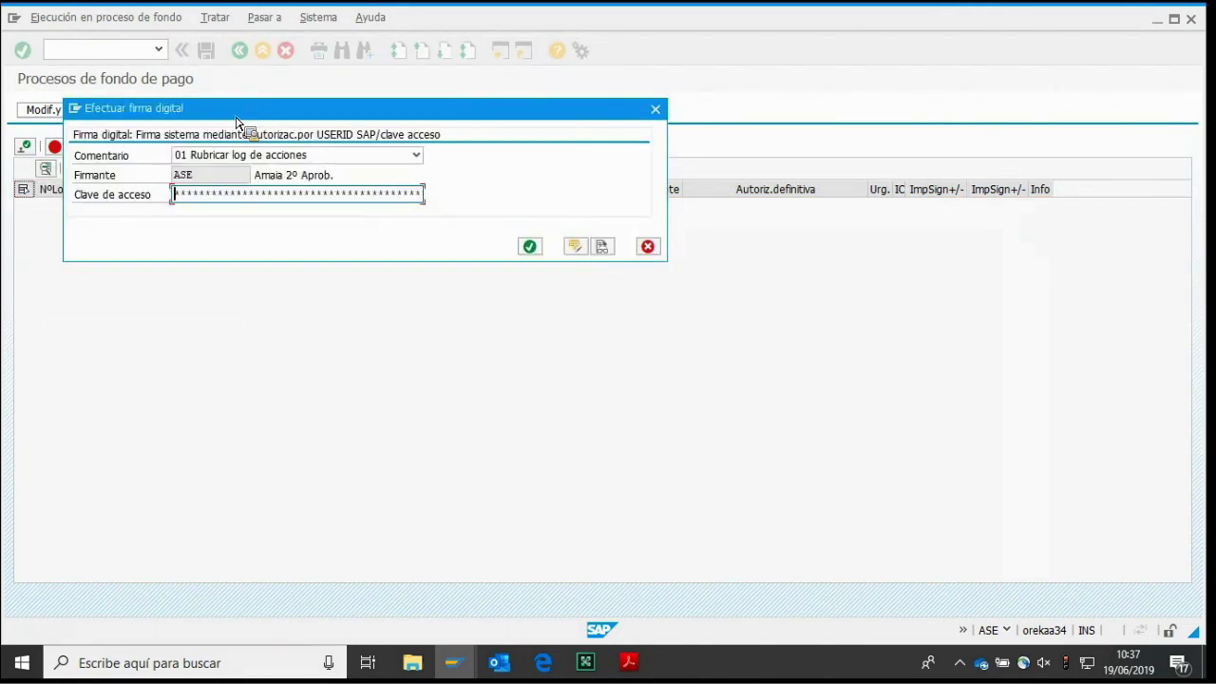
pyautogui.press('Return')
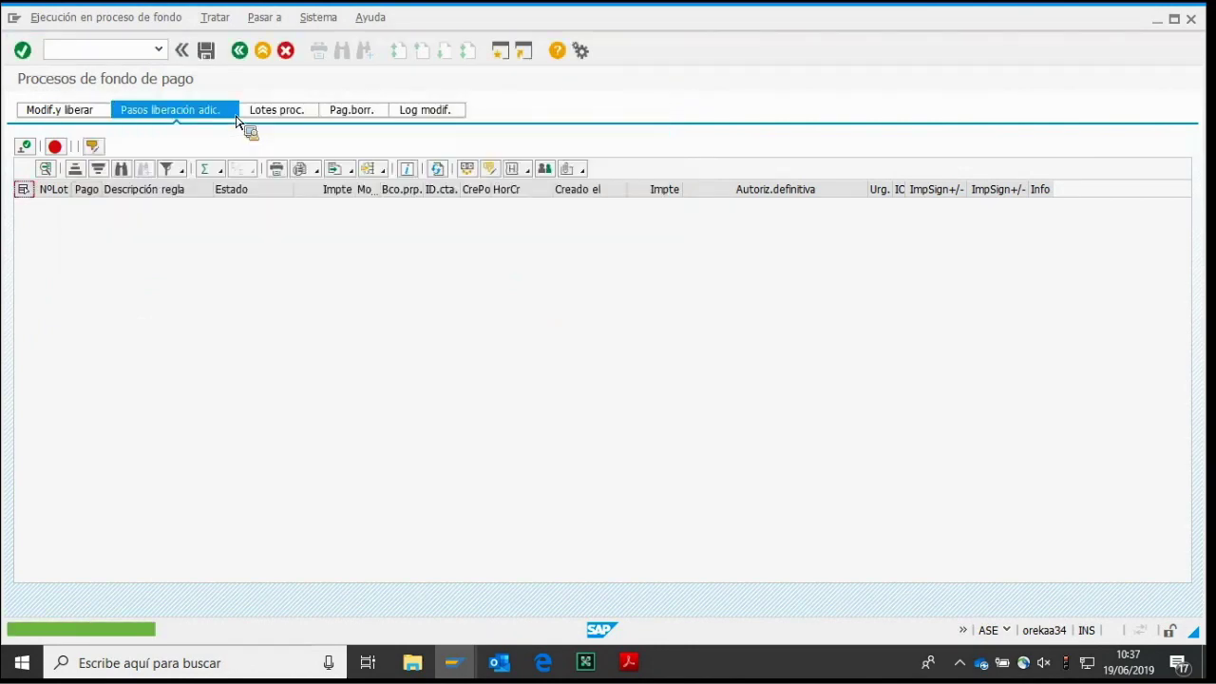
# Switch to the batch monitor and review the batches in authorisation, followed by authorised batch 210.
pyautogui.press('super+2')
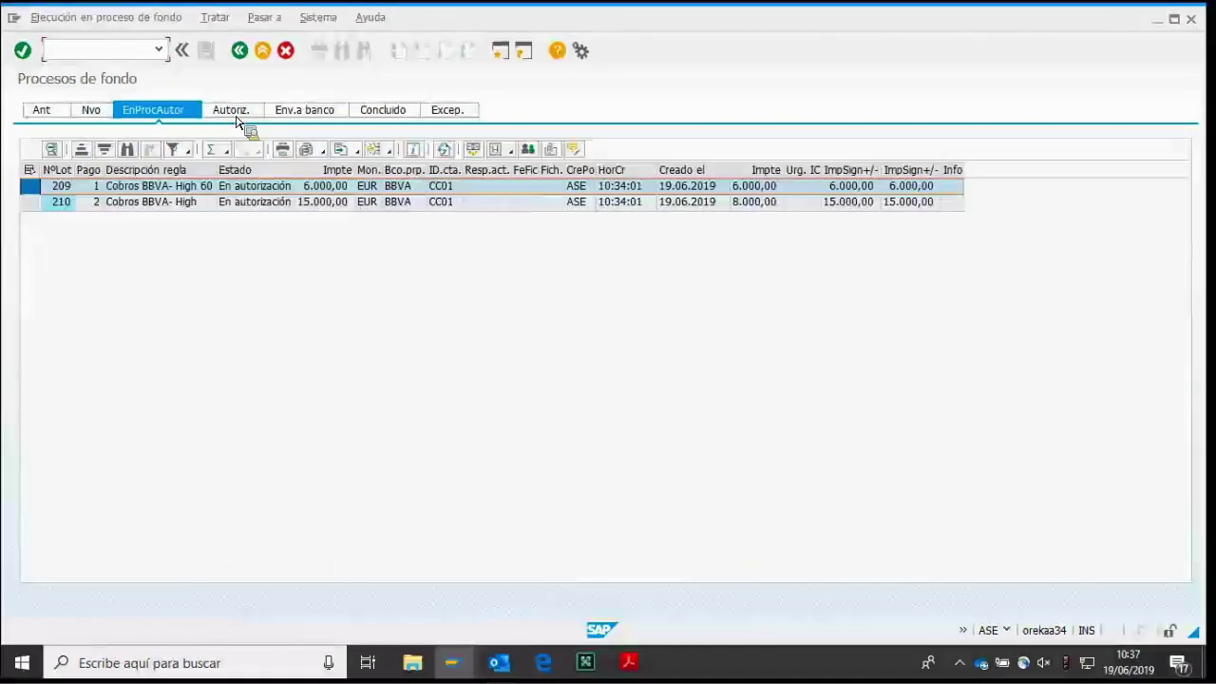
pyautogui.click(155, 111)
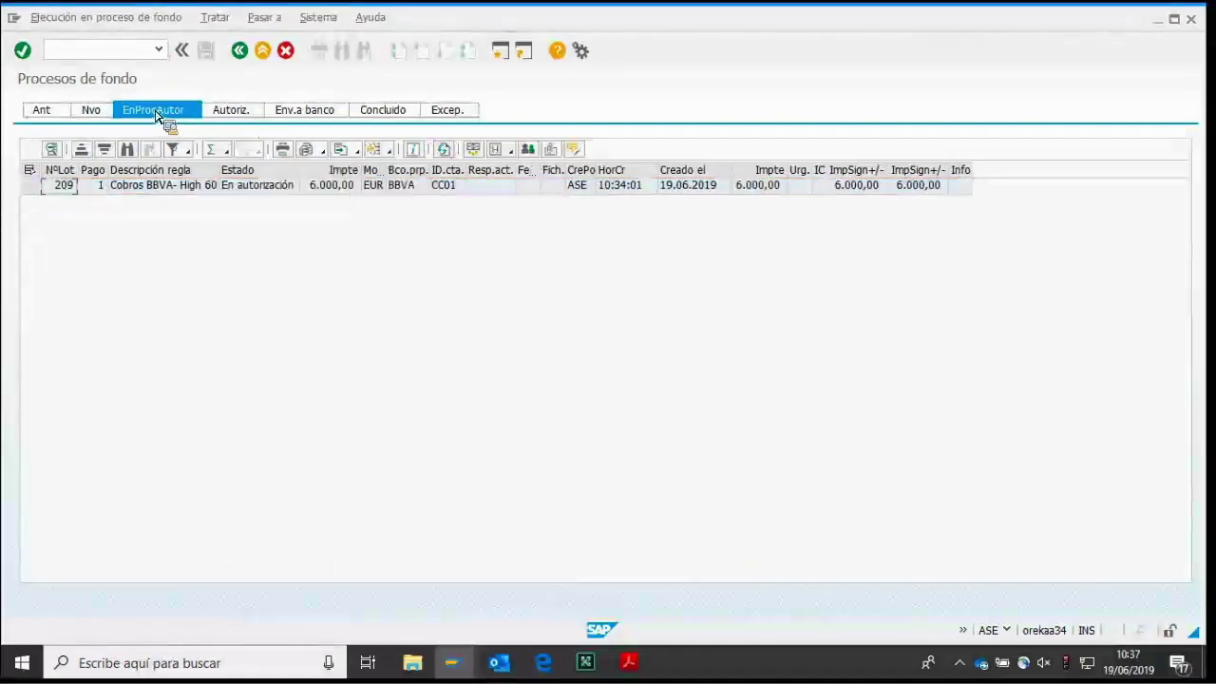
pyautogui.click(231, 109)
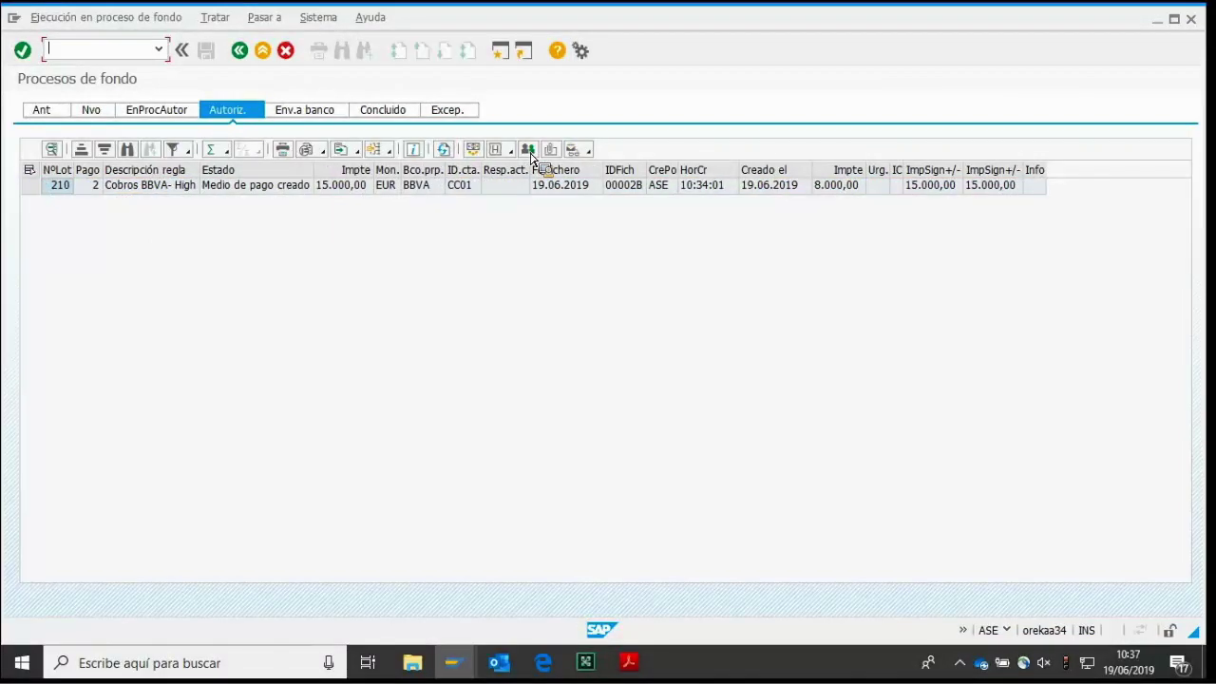
pyautogui.click(29, 186)
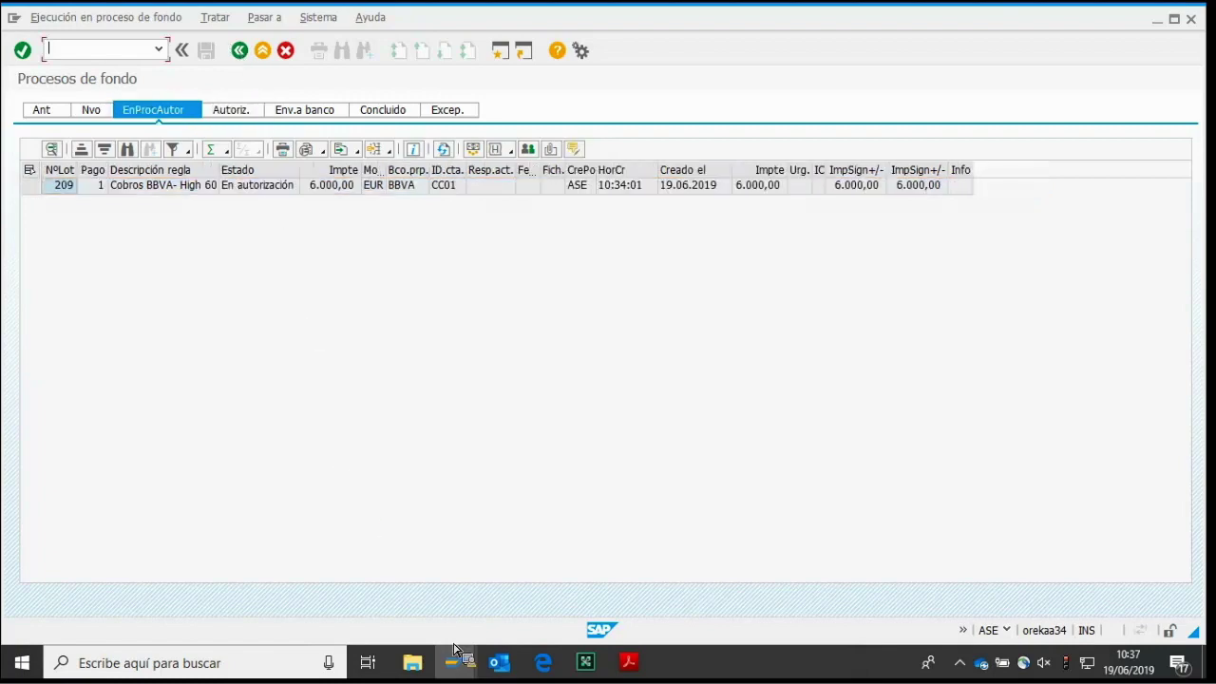
# Check the remaining possible authorisers of batch 209 in authorisation, and return to the batch list.
pyautogui.click(30, 185)
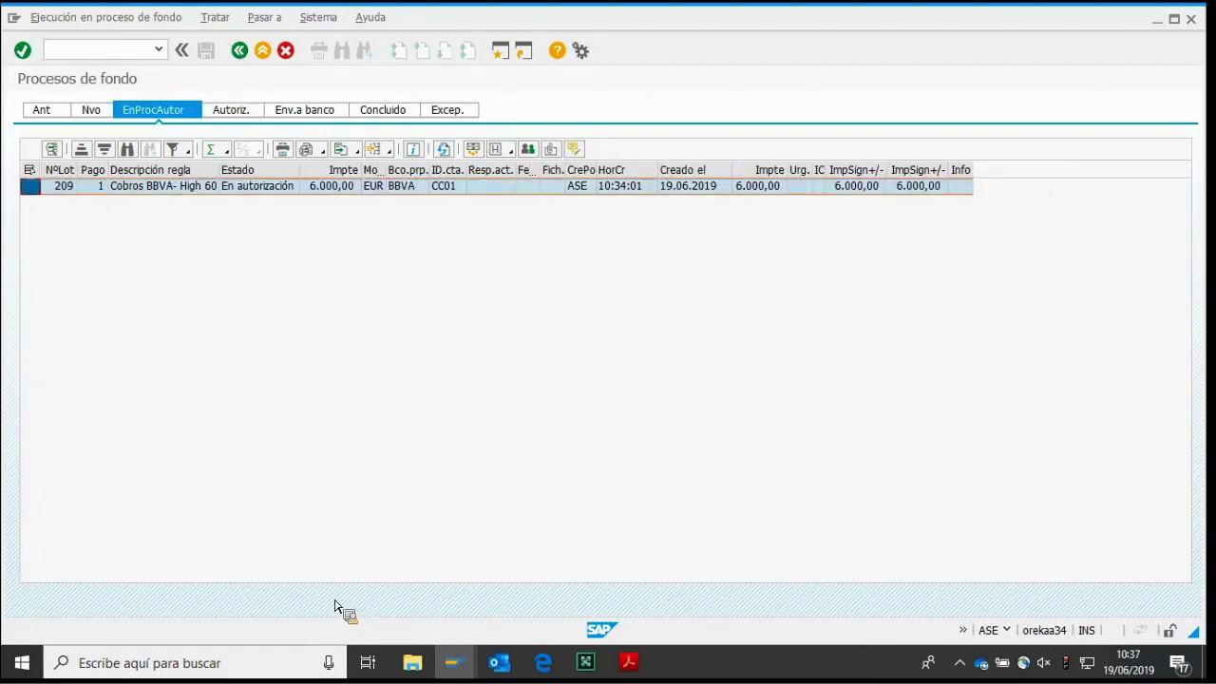
pyautogui.click(528, 149)
pyautogui.click(374, 152)
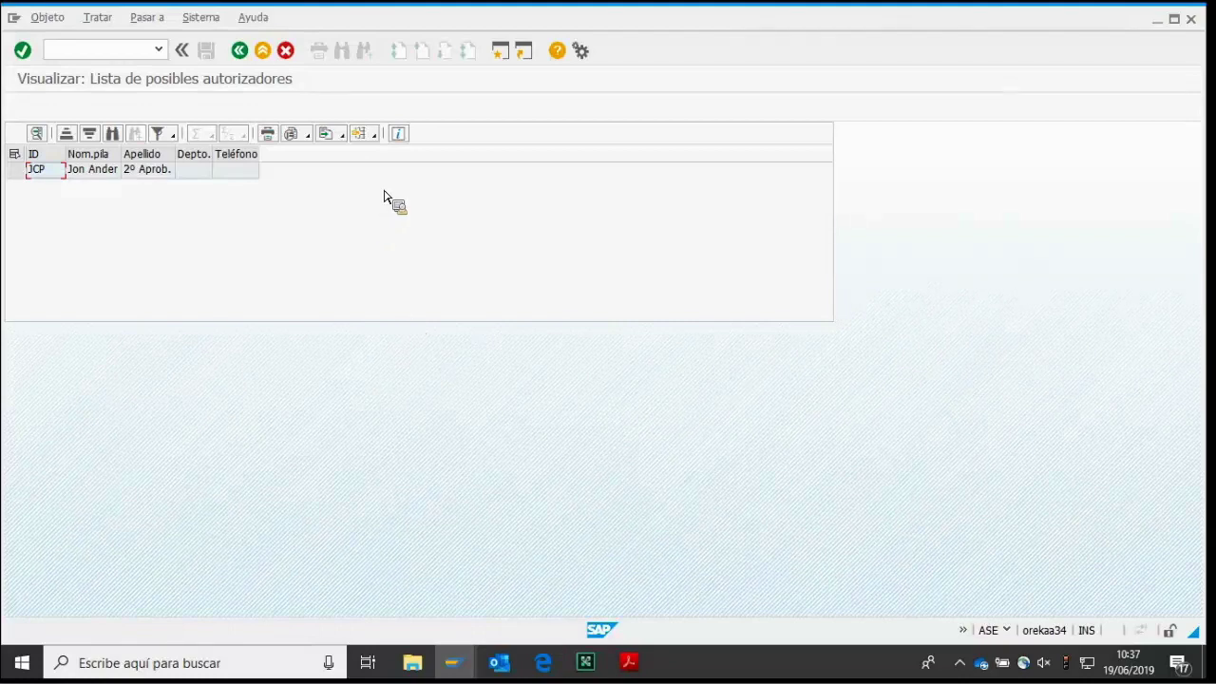
pyautogui.press('F3')
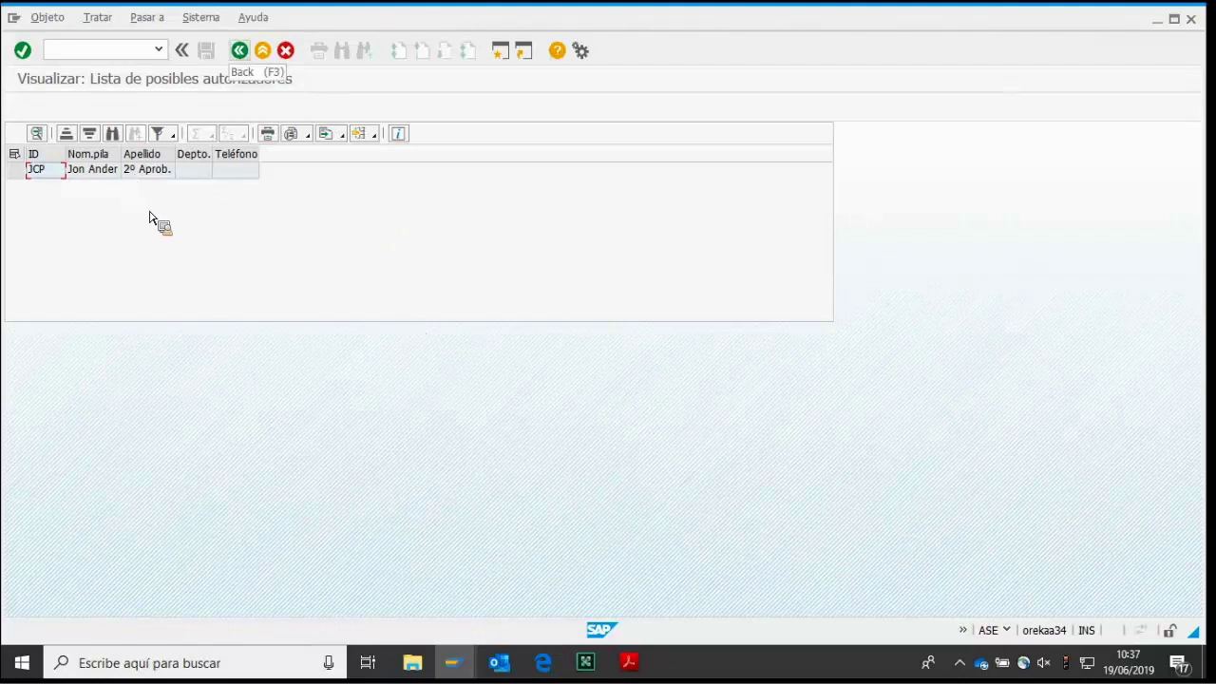
pyautogui.press('F3')
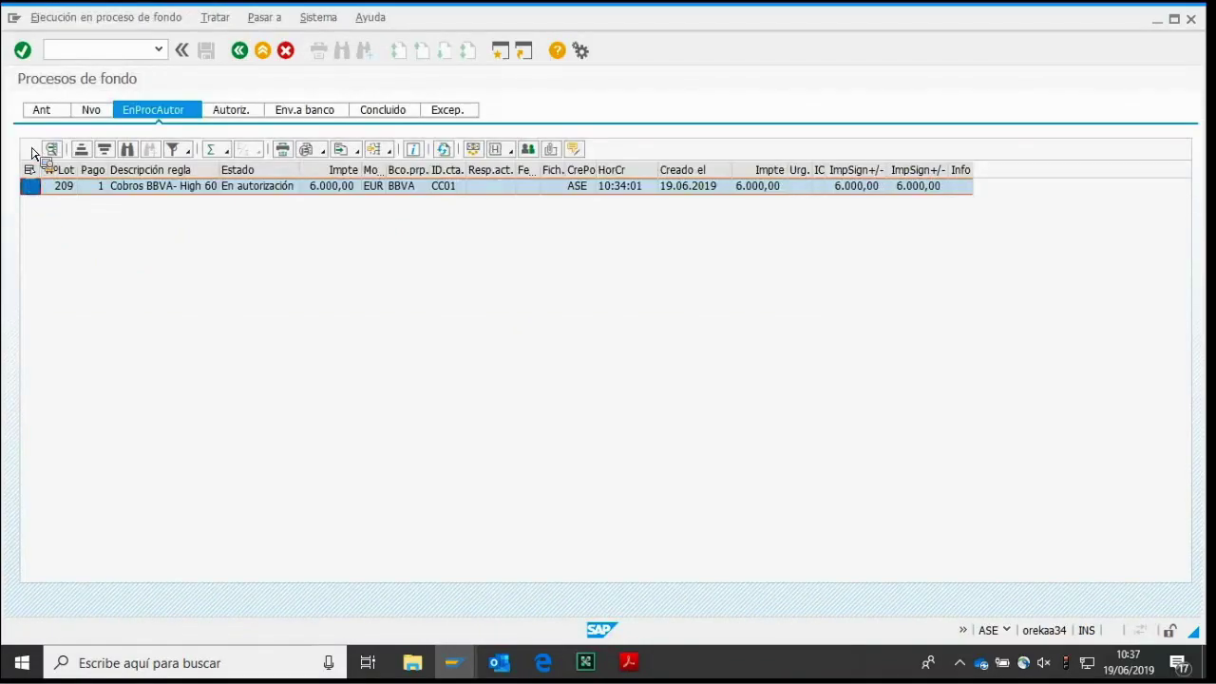
# Log on to Demo BCM - HANA - Oreka in client 900 with the other second-level approver's user ID and account password.
pyautogui.press('super+2')
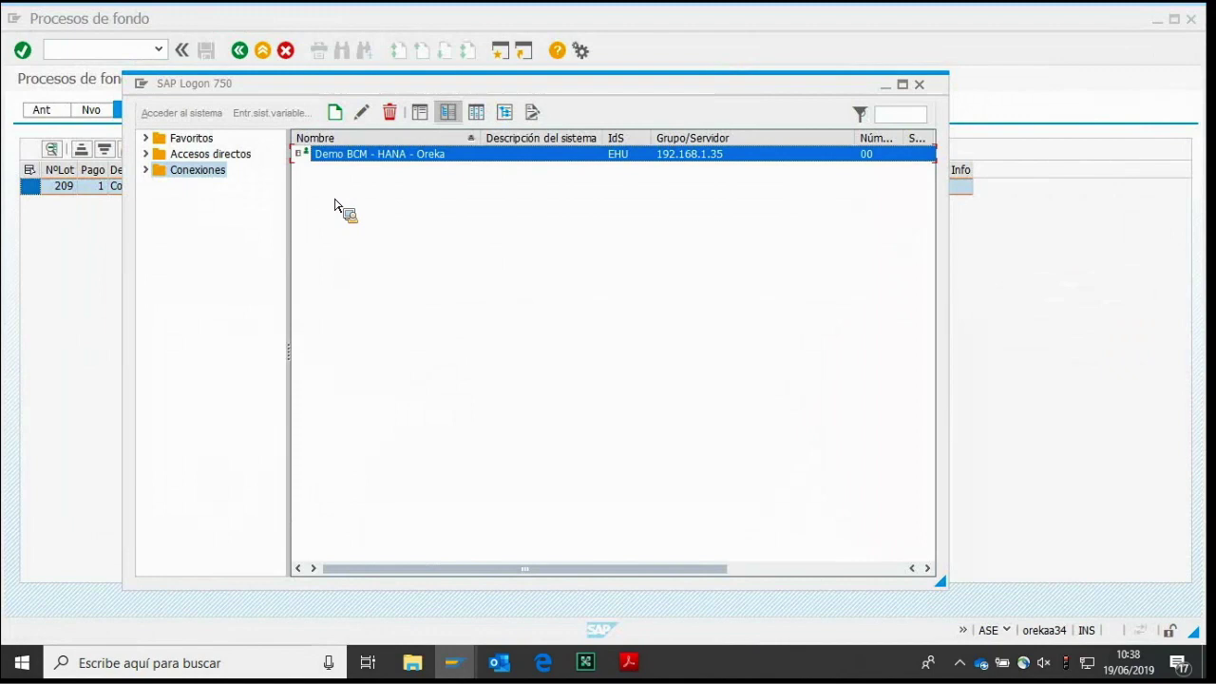
pyautogui.write('900')
pyautogui.press('Tab')
pyautogui.write('jcp')
pyautogui.press('Tab')
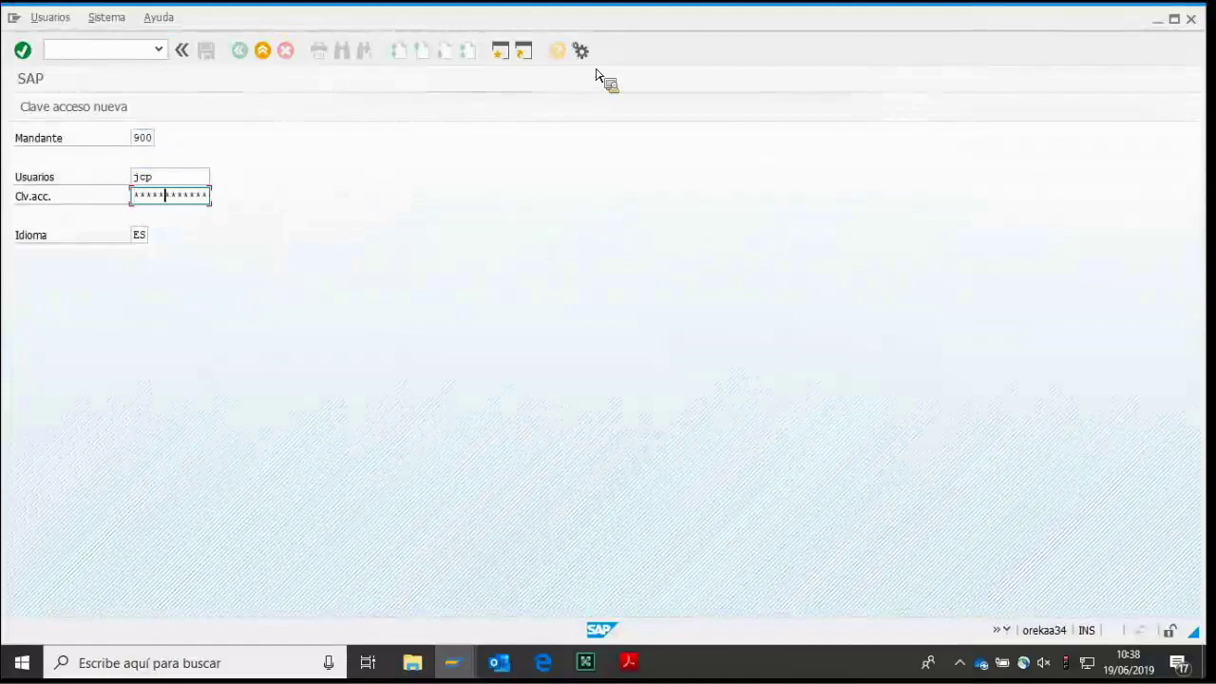
pyautogui.press('Return')
pyautogui.press('Up')
pyautogui.press('Return')
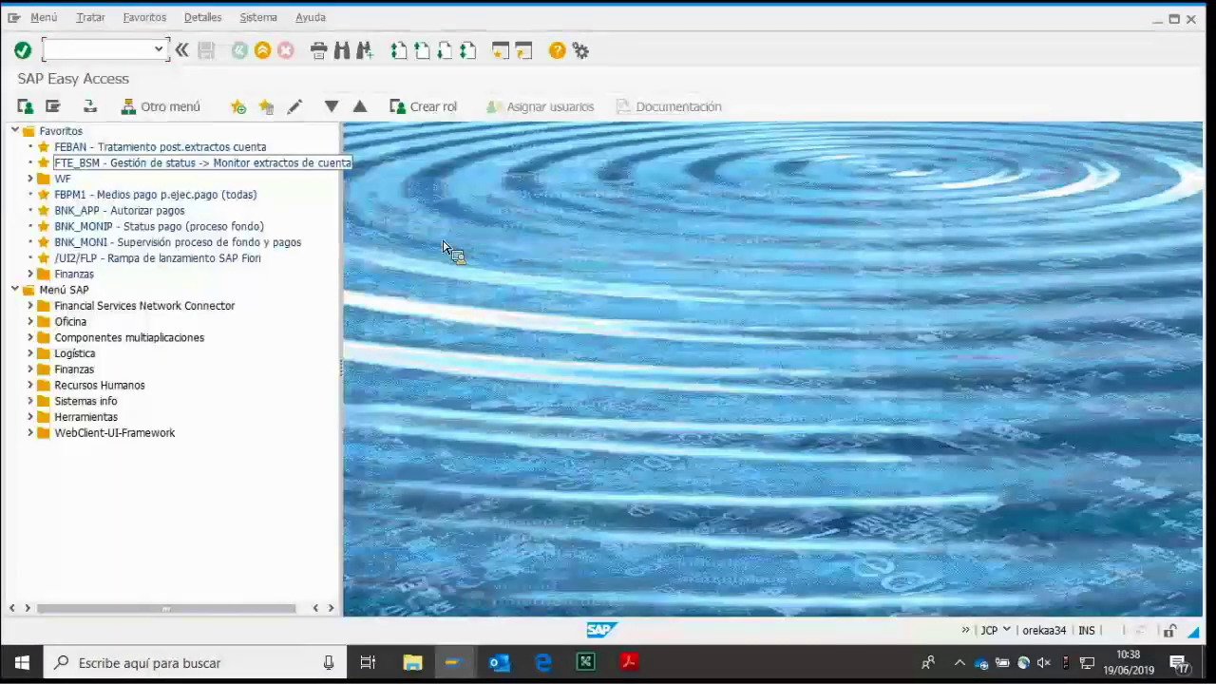
# Open BNK_APP - Autorizar pagos and give the final authorisation for batch 209, signing with the approver's password.
pyautogui.press('Down')
pyautogui.press('Down')
pyautogui.press('Down')
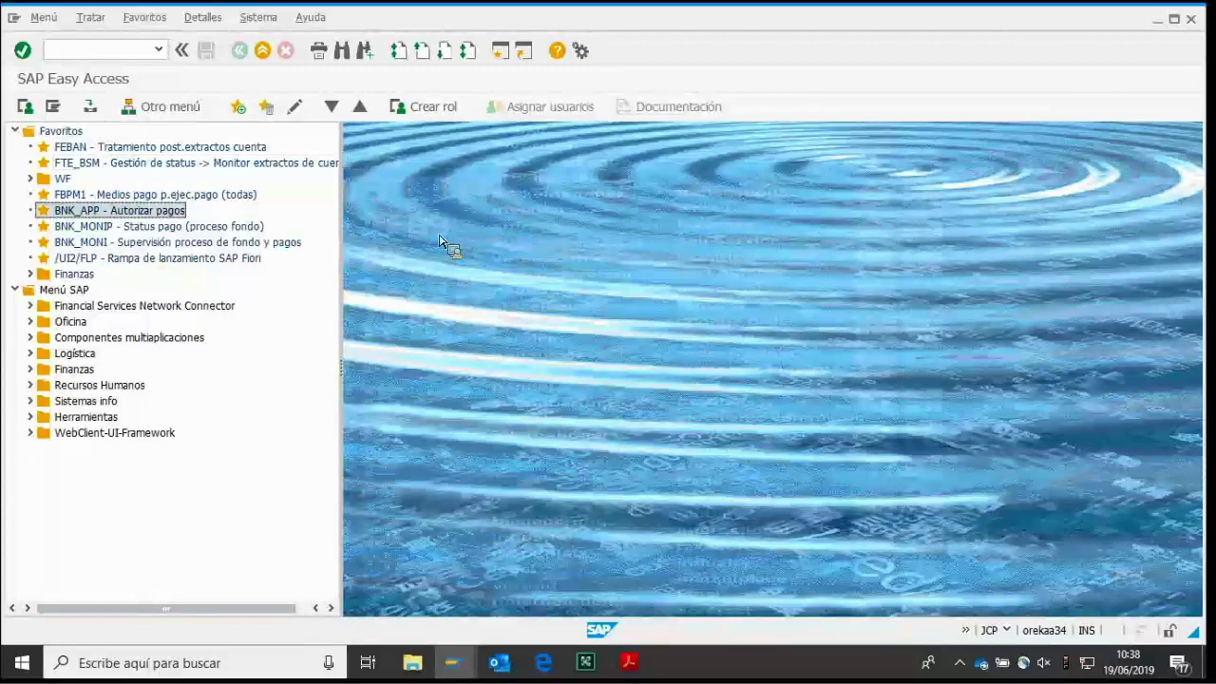
pyautogui.press('Return')
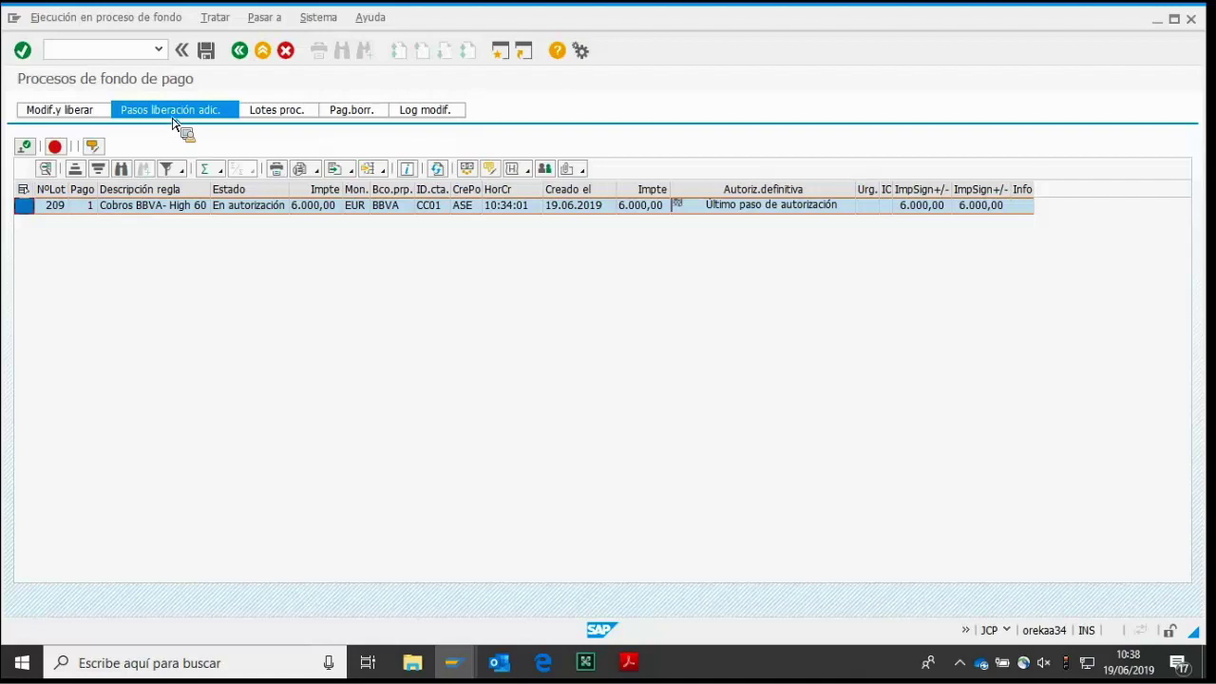
pyautogui.click(175, 116)
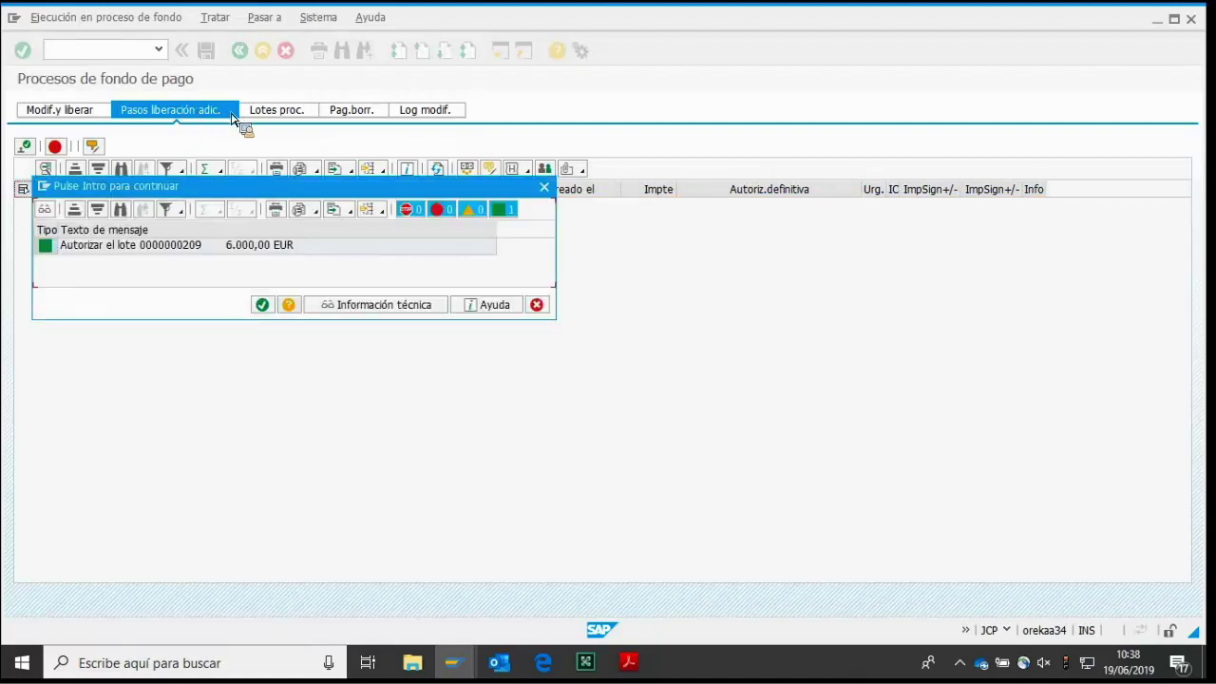
pyautogui.press('Return')
pyautogui.write('*******')
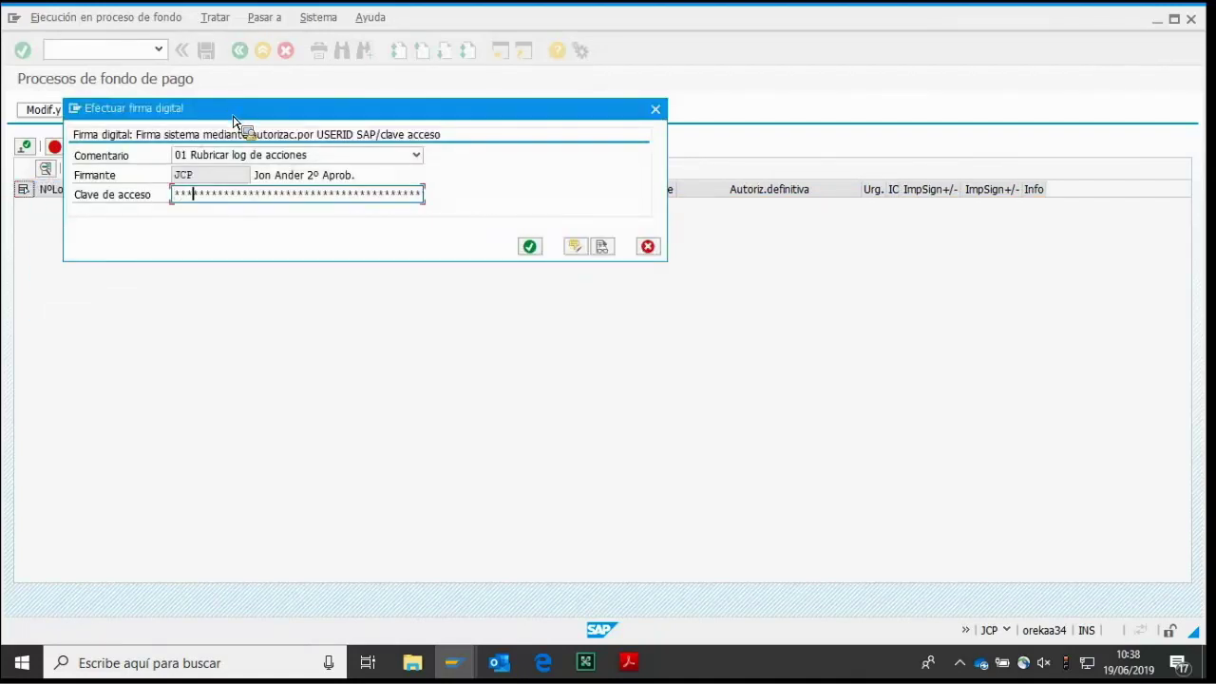
pyautogui.press('Return')
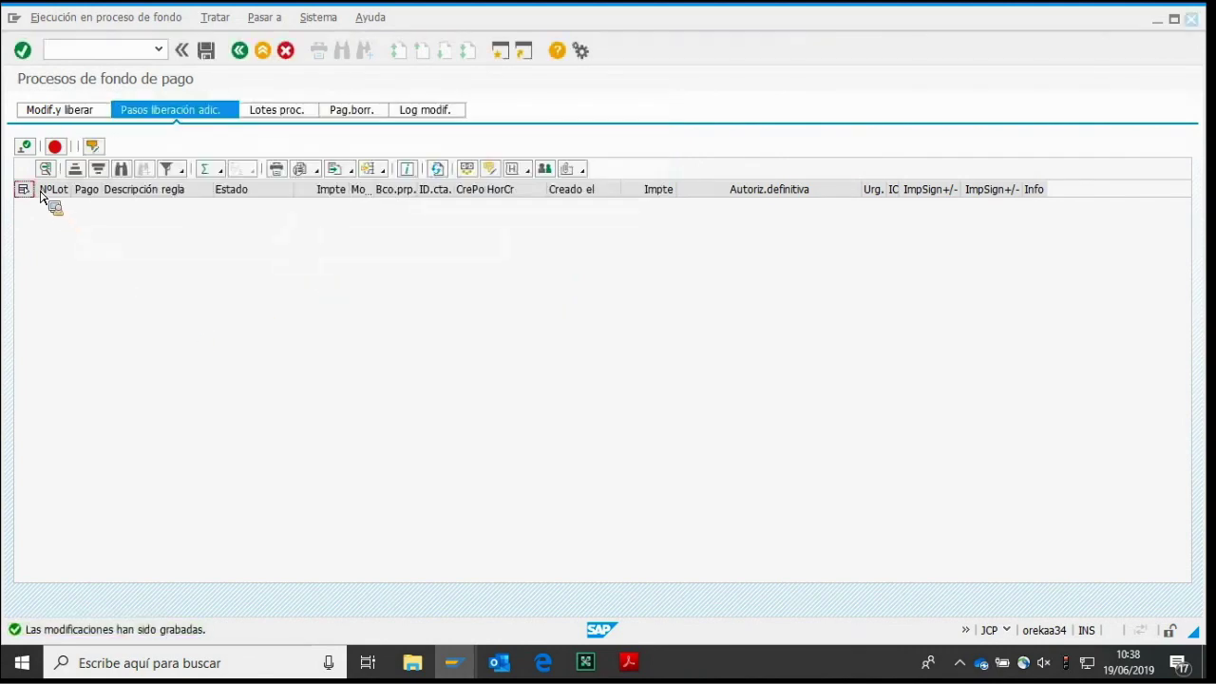
# Log off this second-level approver's SAP session and confirm leaving the system.
pyautogui.hotkey('alt', 'F4')
pyautogui.press('Return')
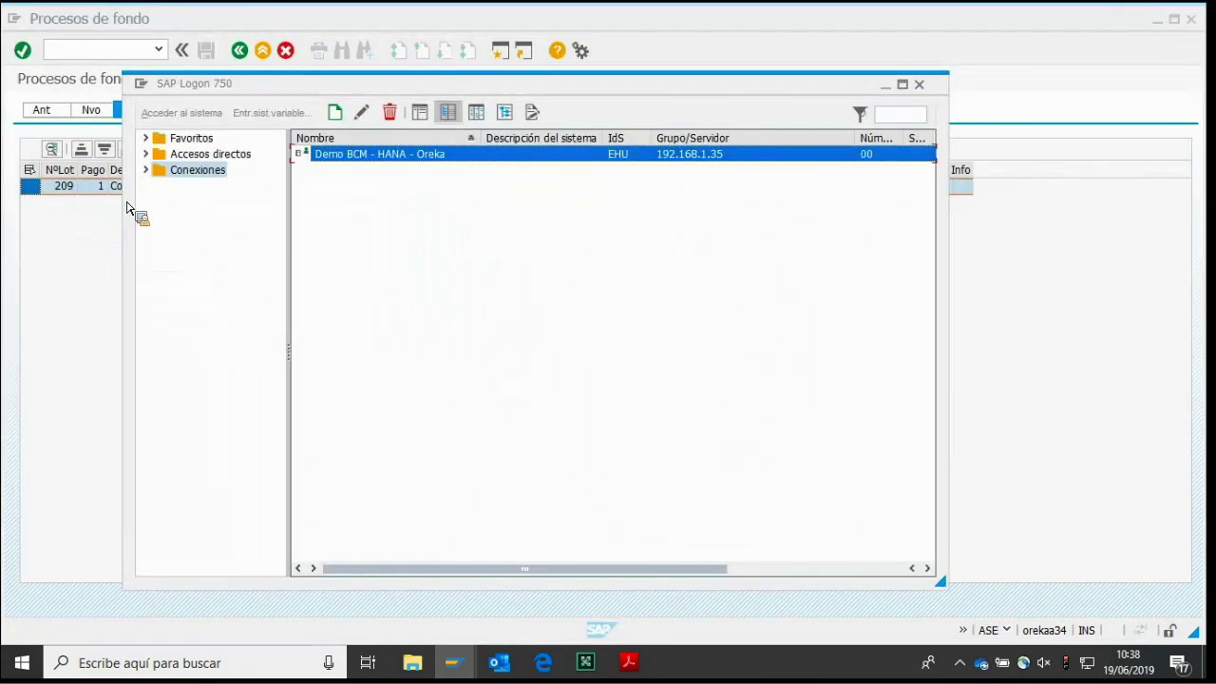
# View the payment file generated for authorised batch 209 from the batch monitor, and return to the authorised batches.
pyautogui.click(126, 211)
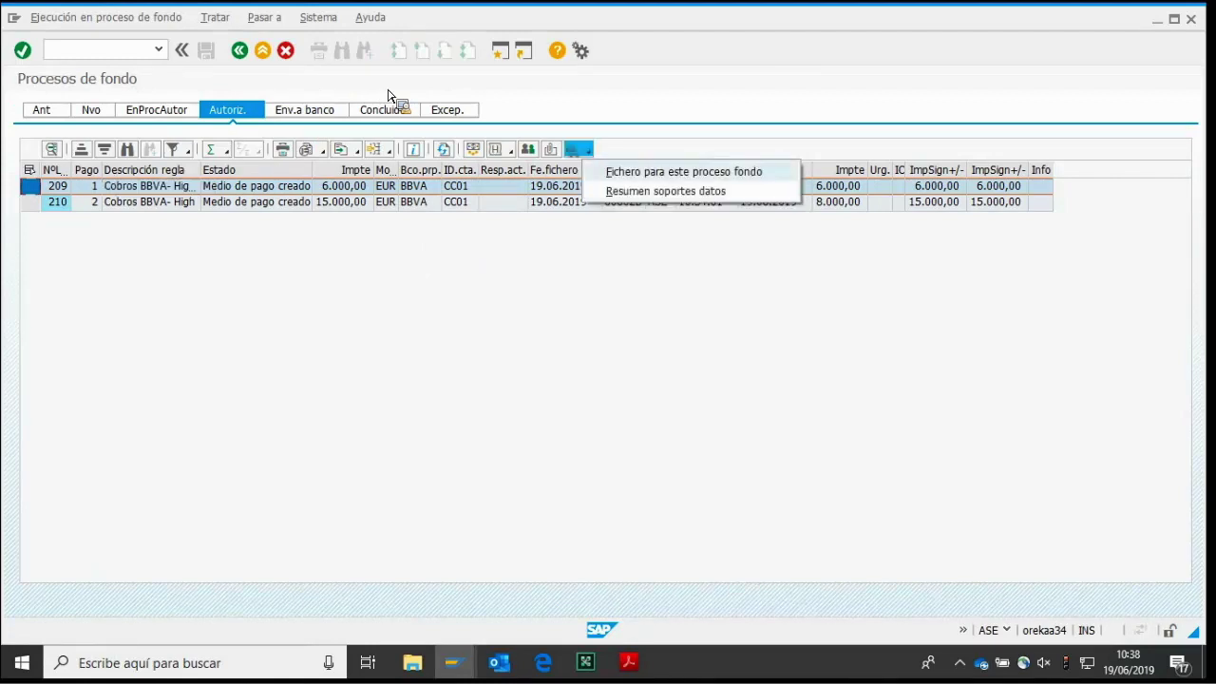
pyautogui.press('Return')
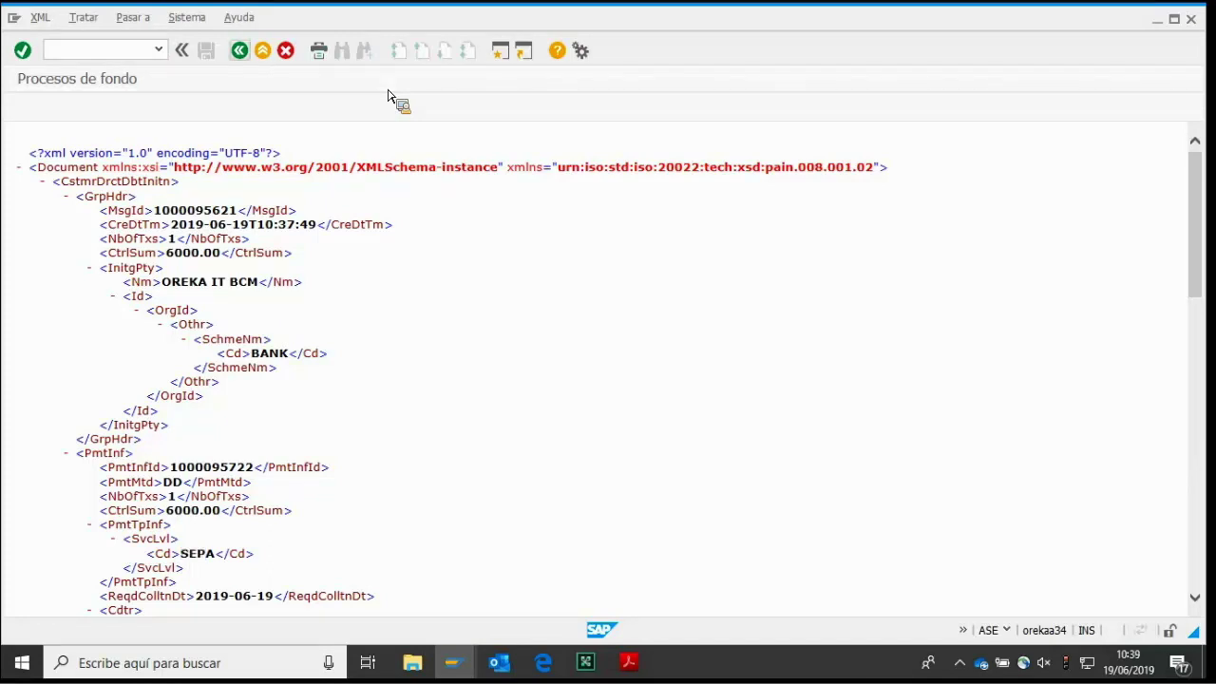
pyautogui.press('F3')
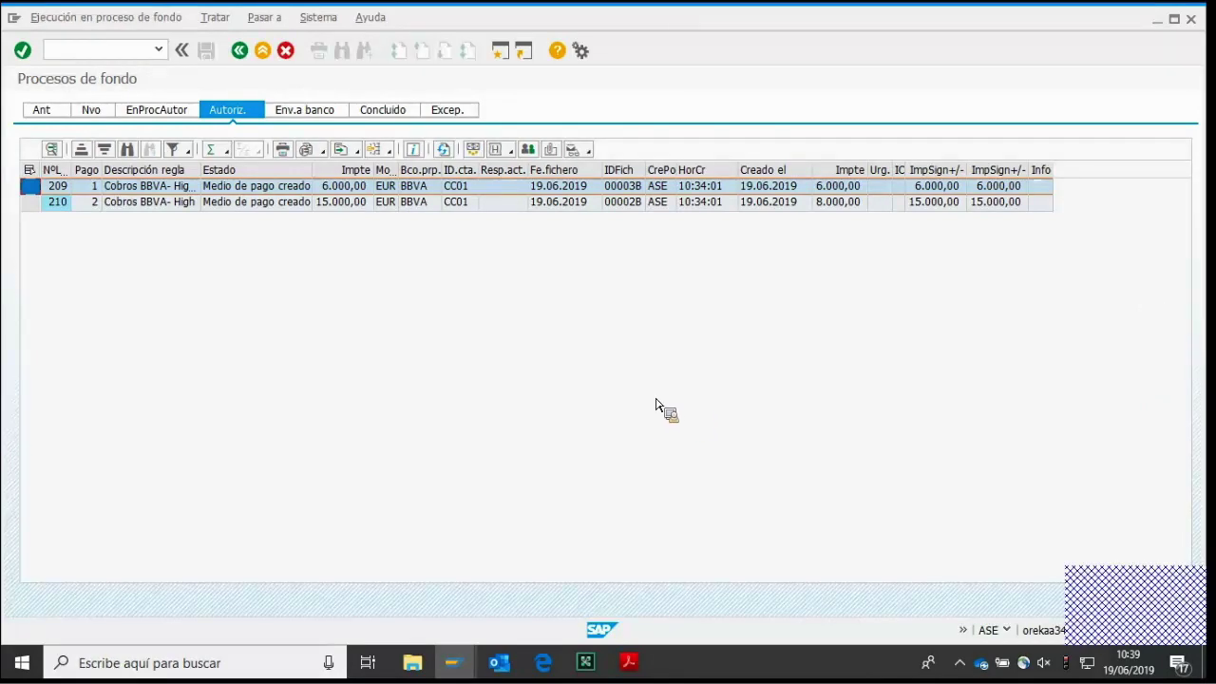
# Switch to the presentation in Adobe Acrobat Reader and show the BCM-AR practical case slide in full screen.
pyautogui.hotkey('alt', 'Tab')
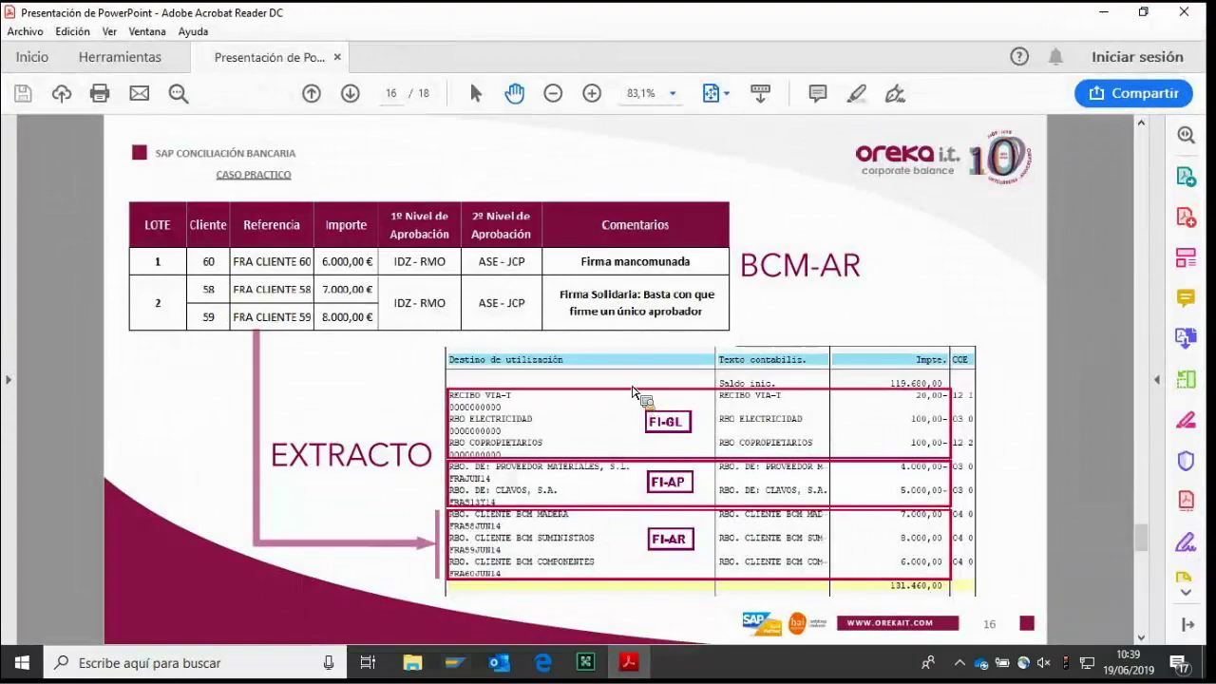
pyautogui.hotkey('ctrl', 'l')
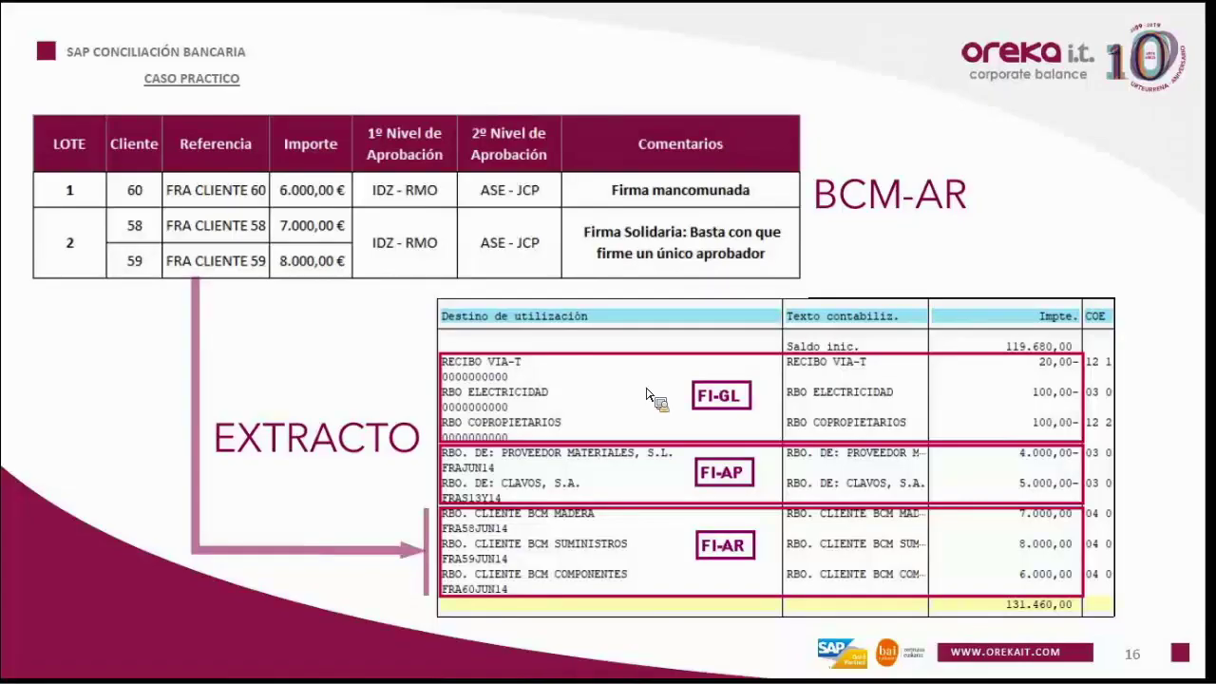
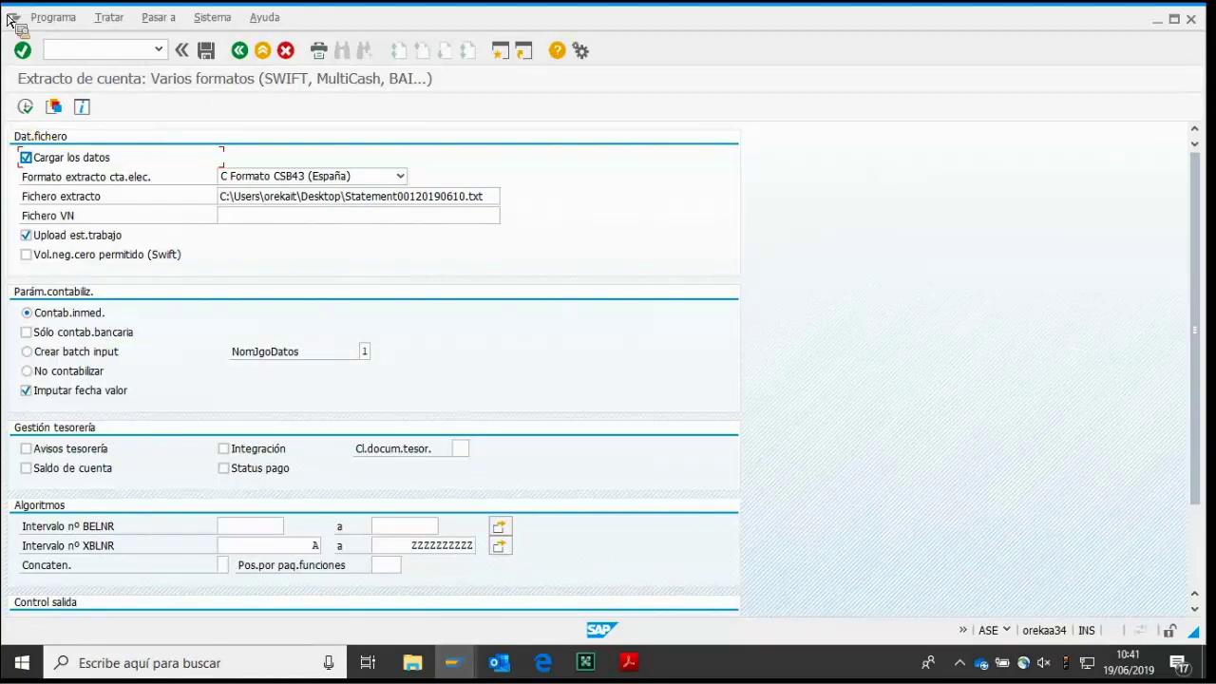
# Load and post the CSB43 bank statement file Statement_20190619.txt from the Extractos folder with immediate posting, and leave the posting log.
pyautogui.press('F4')
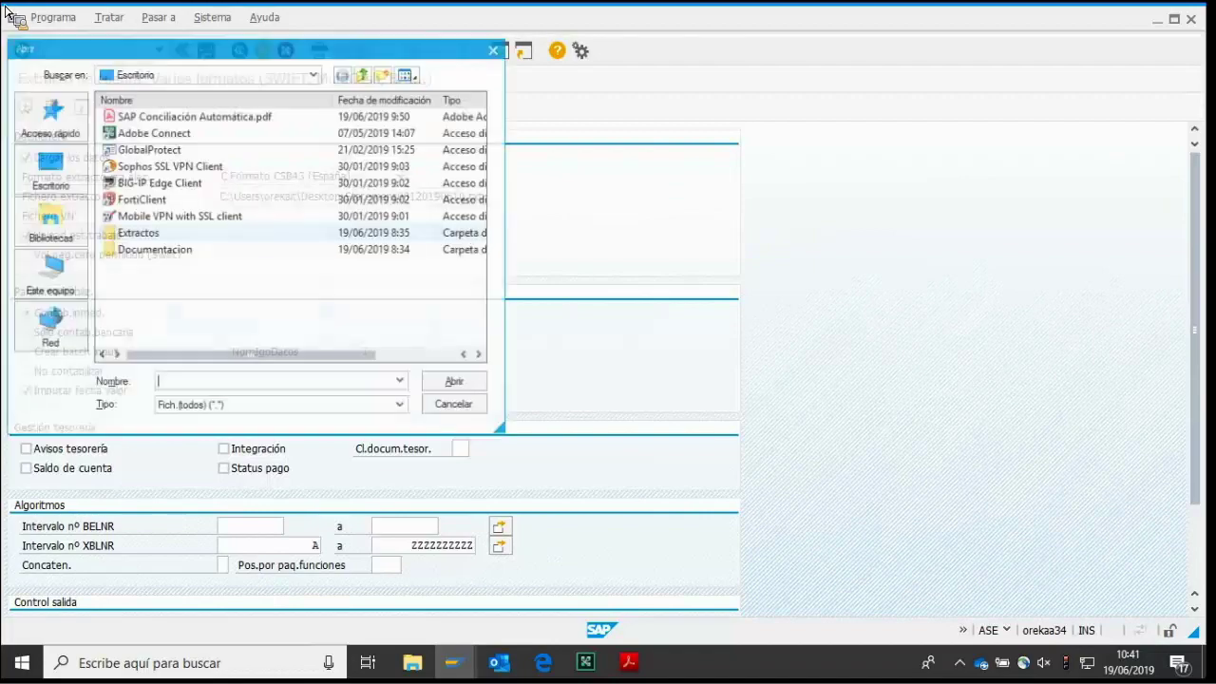
pyautogui.doubleClick(137, 232)
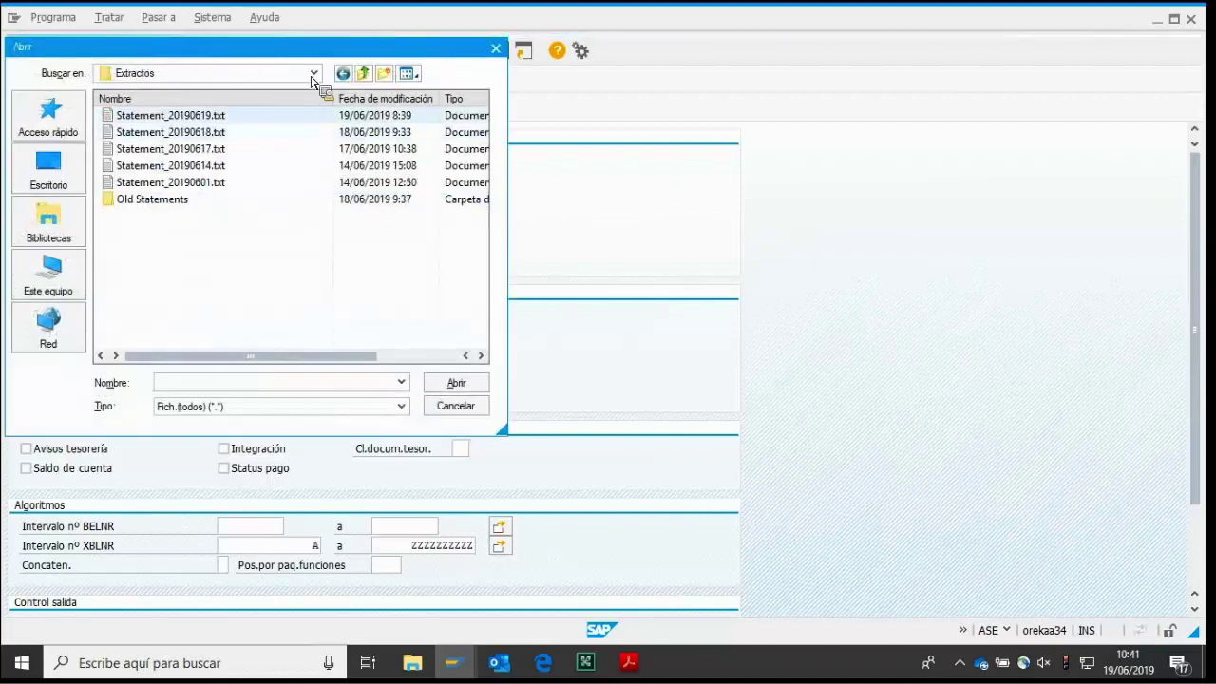
pyautogui.click(170, 115)
pyautogui.press('Return')
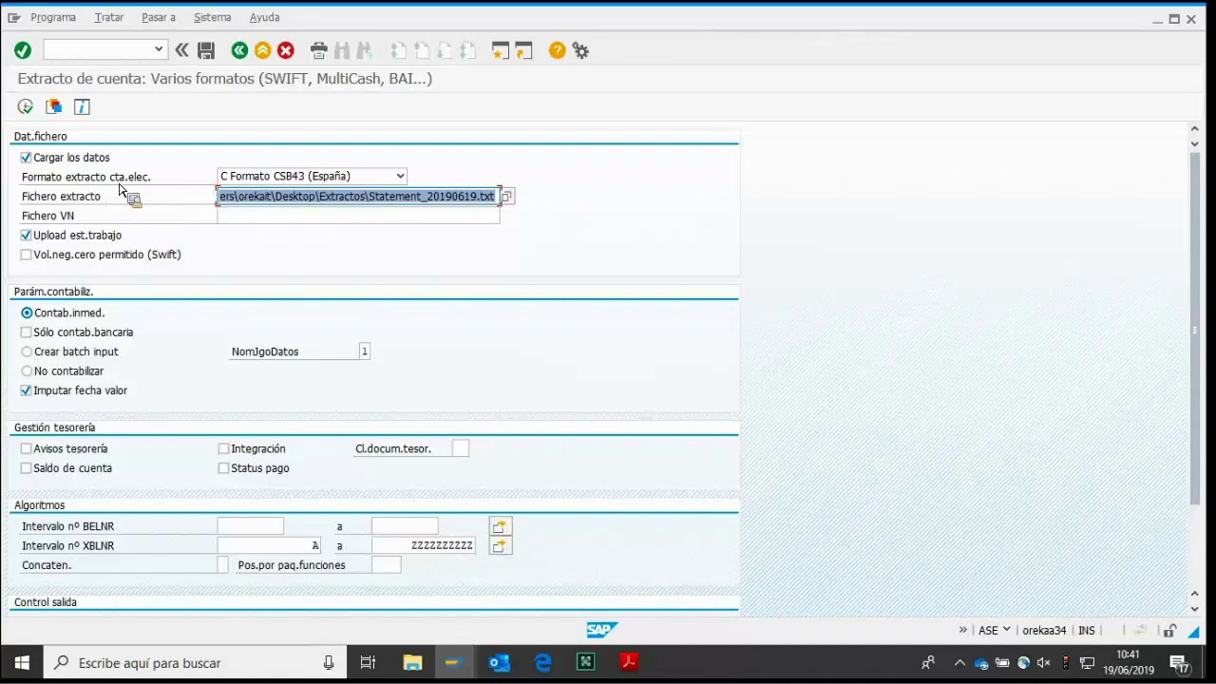
pyautogui.press('F8')
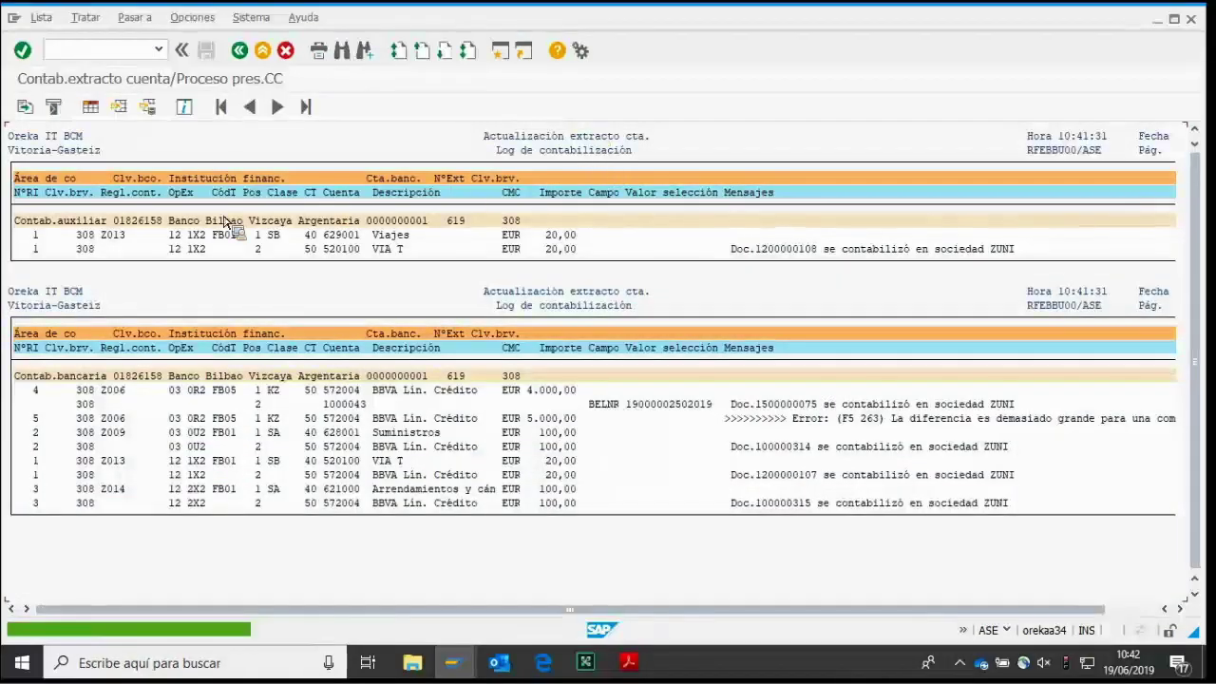
pyautogui.hotkey('shift', 'F3')
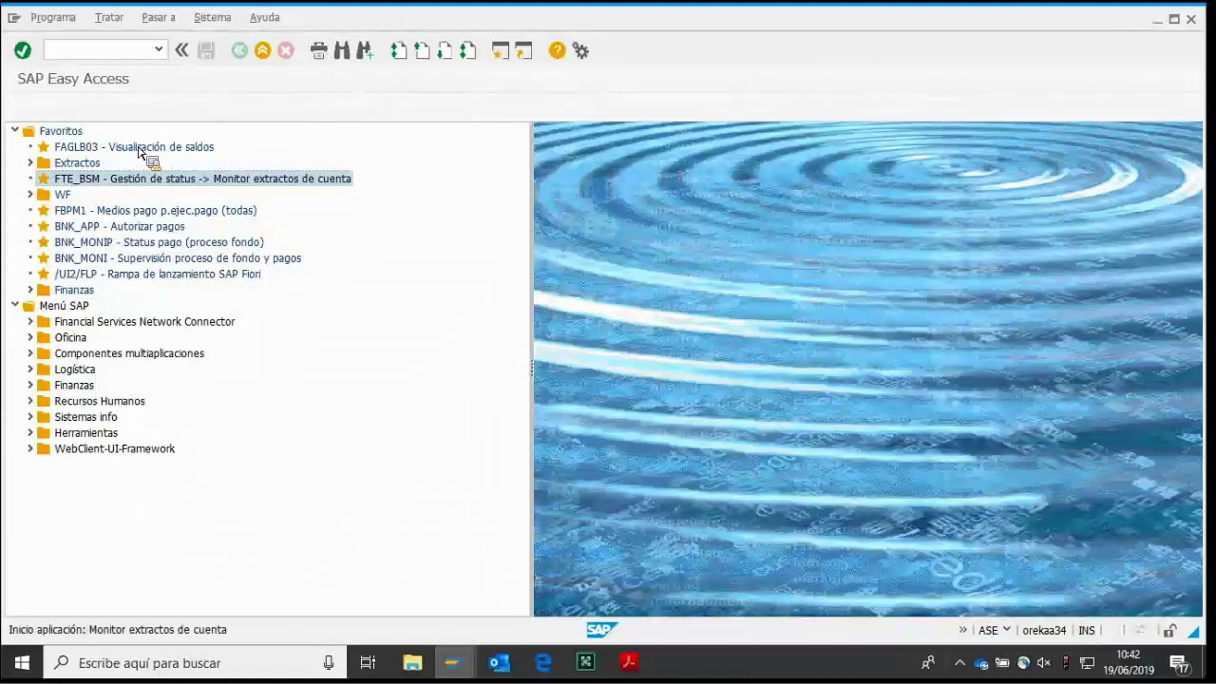
# Run the account statement monitor, view the items of BBVA statement 619, and return to the monitor list.
pyautogui.press('F8')
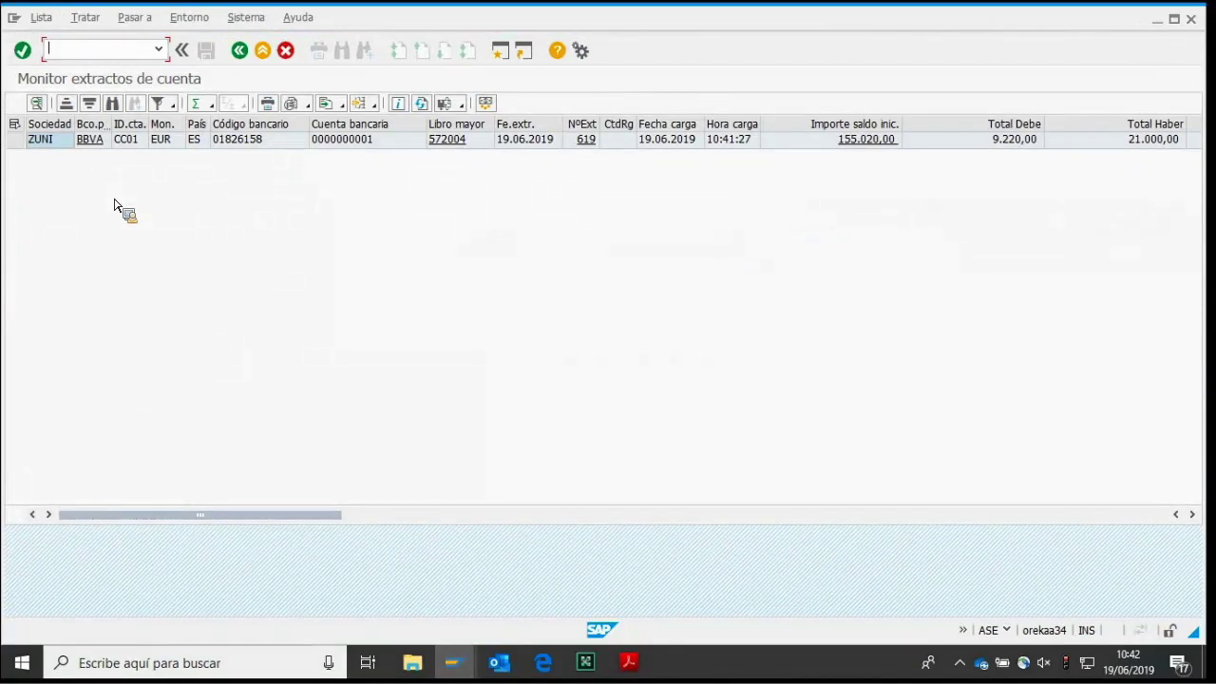
pyautogui.click(581, 124)
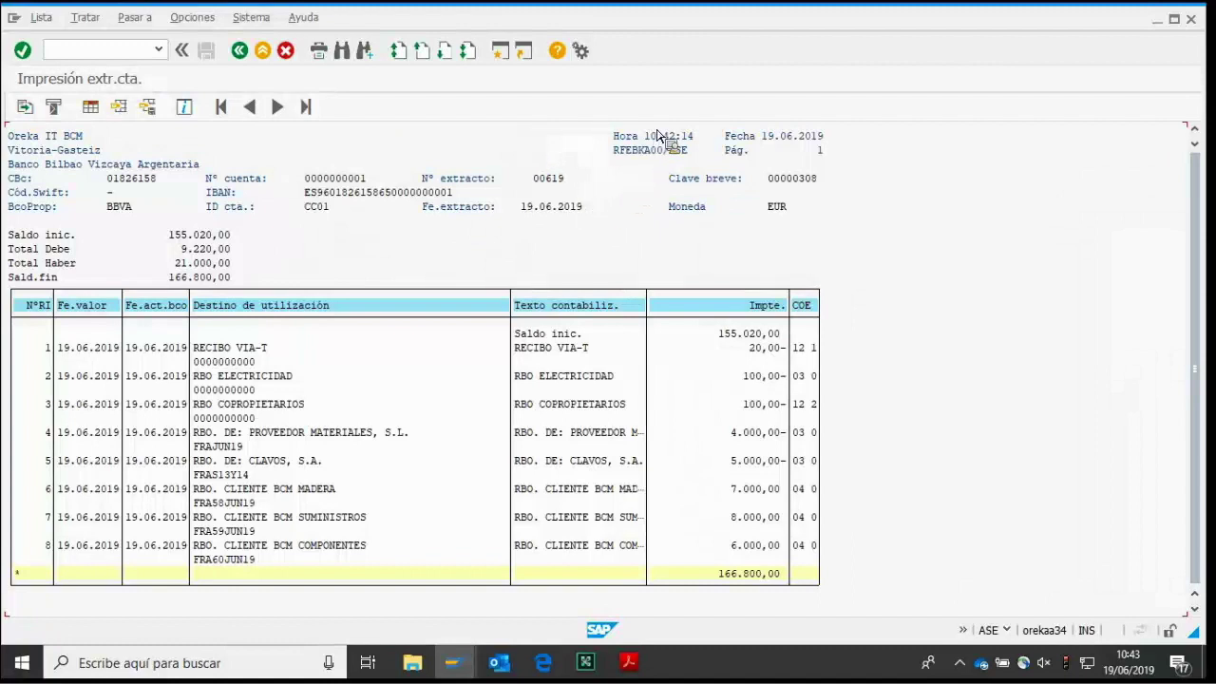
pyautogui.press('F3')
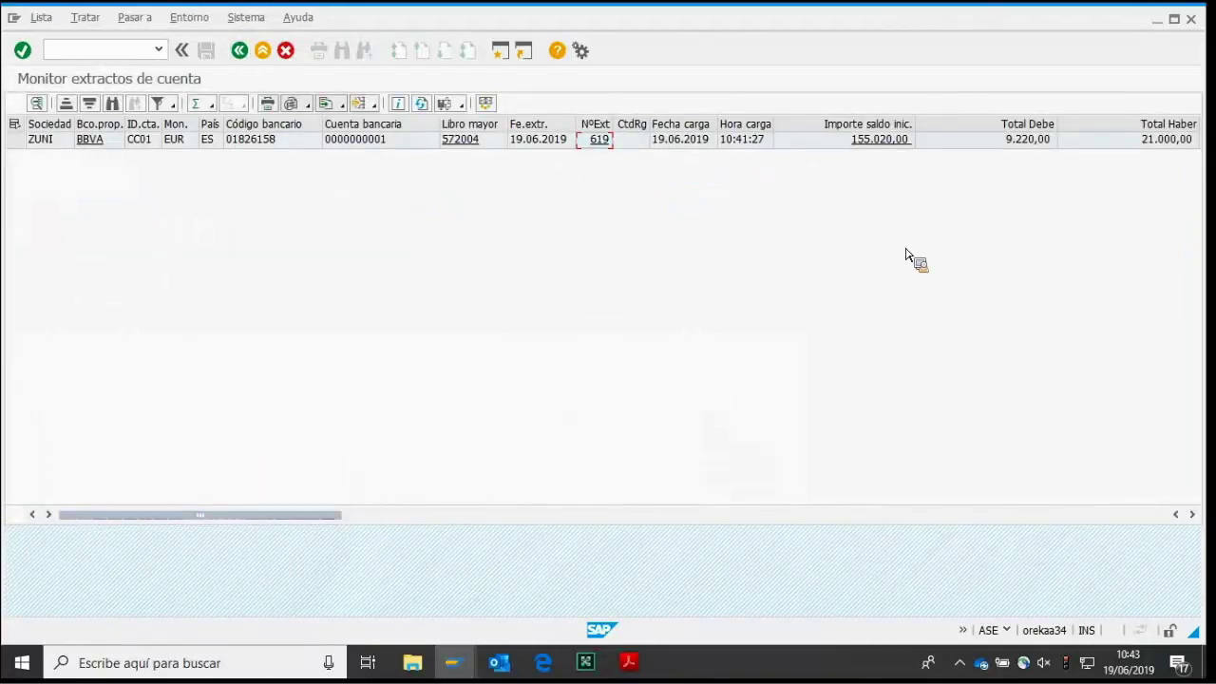
# Examine statement 619's opening and closing balances, debit and credit totals, differential amount and process and difference statuses.
pyautogui.hscroll(2, 716, 480)
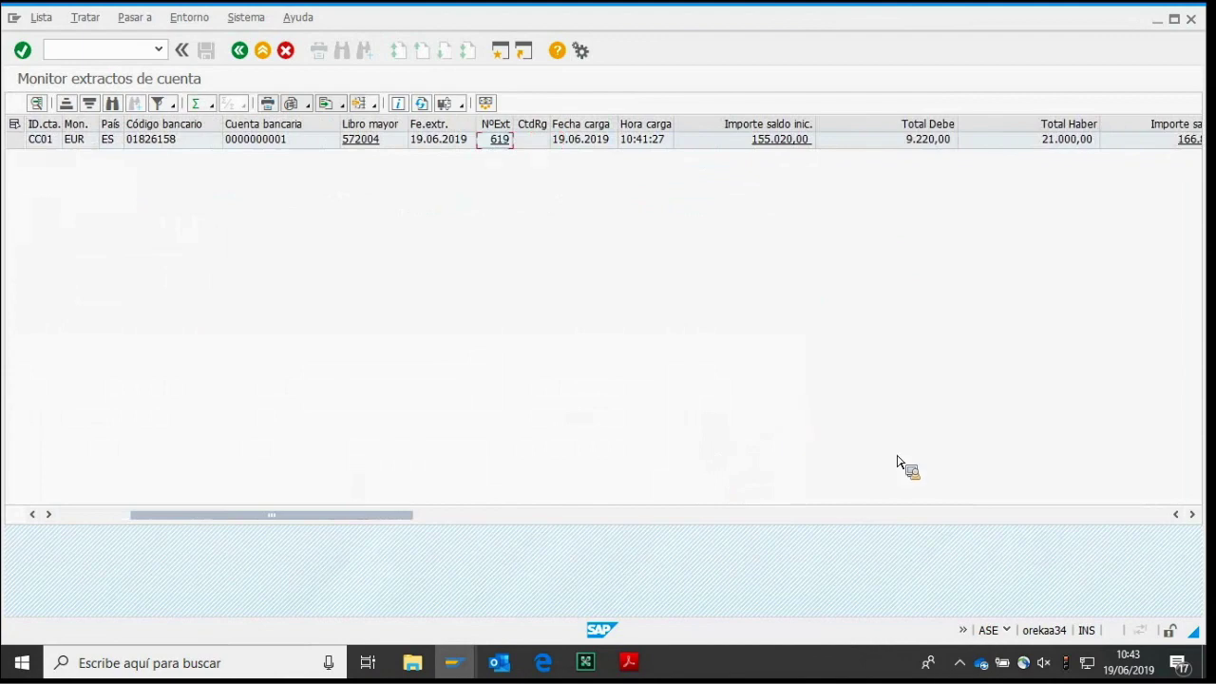
pyautogui.hscroll(5, 1088, 543)
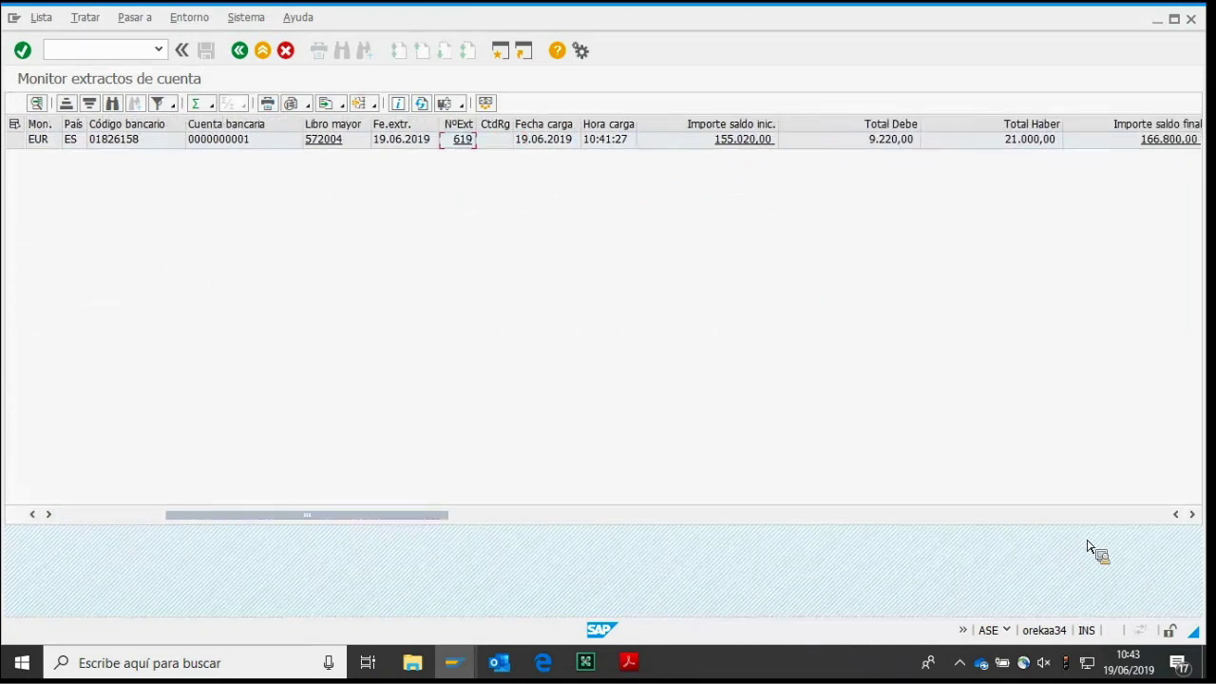
pyautogui.click(1194, 515)
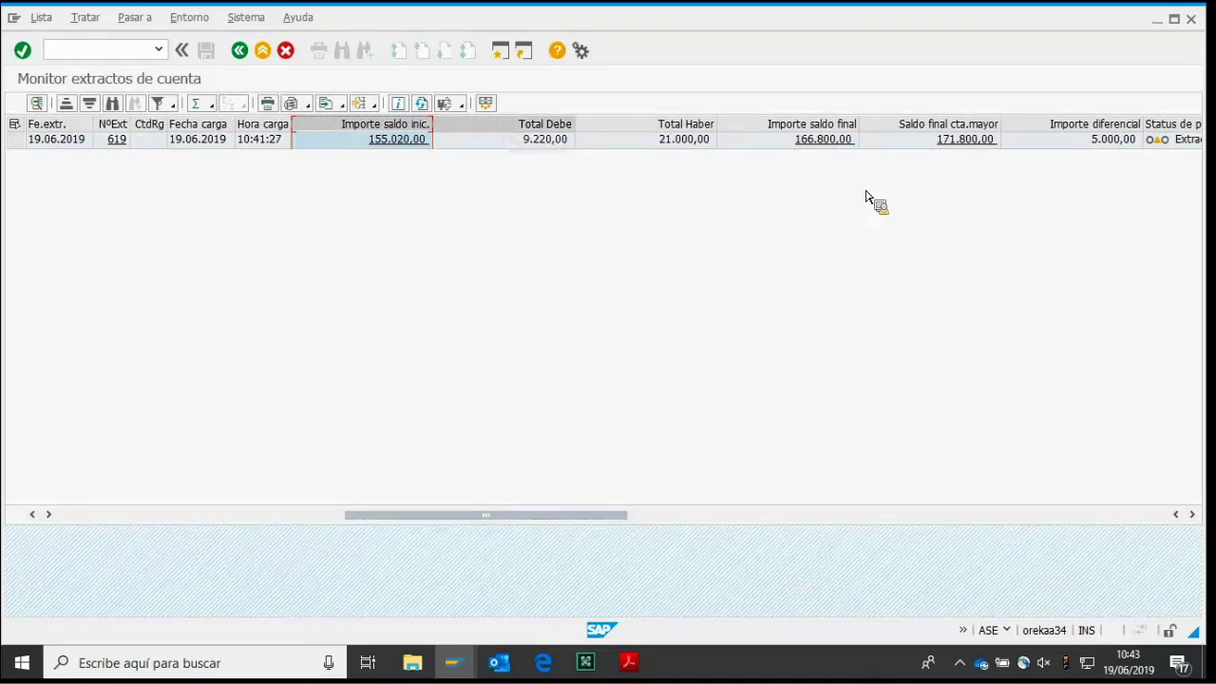
pyautogui.press('Right')
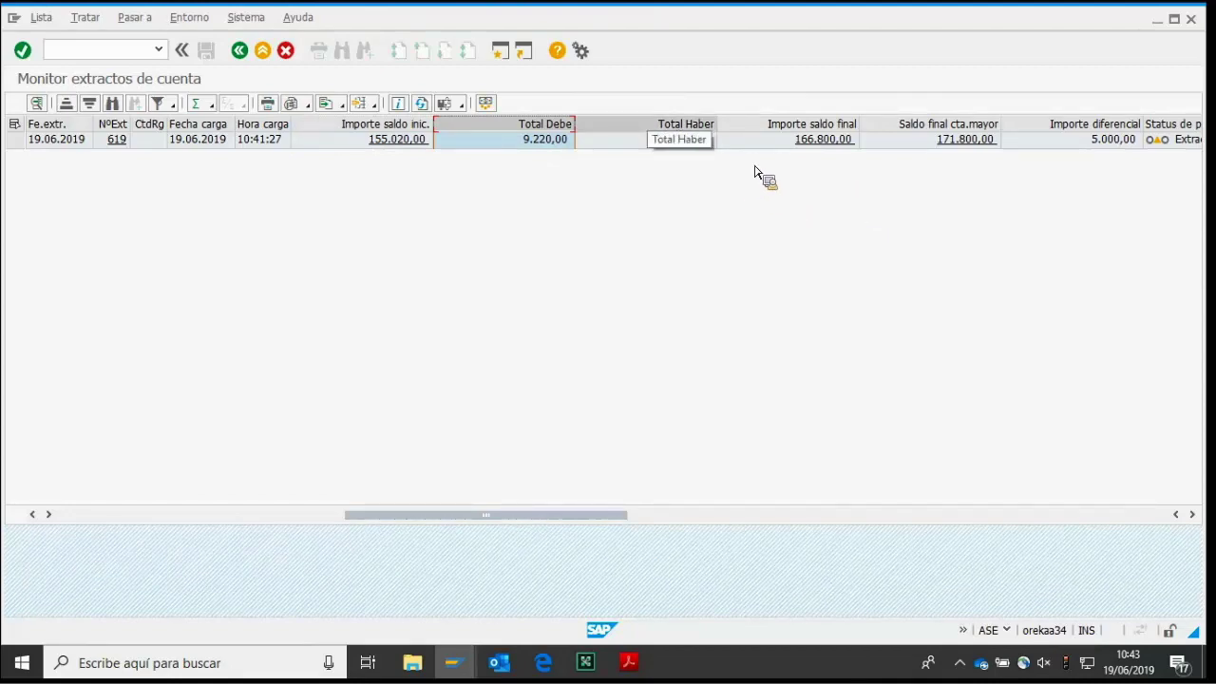
pyautogui.press('Right')
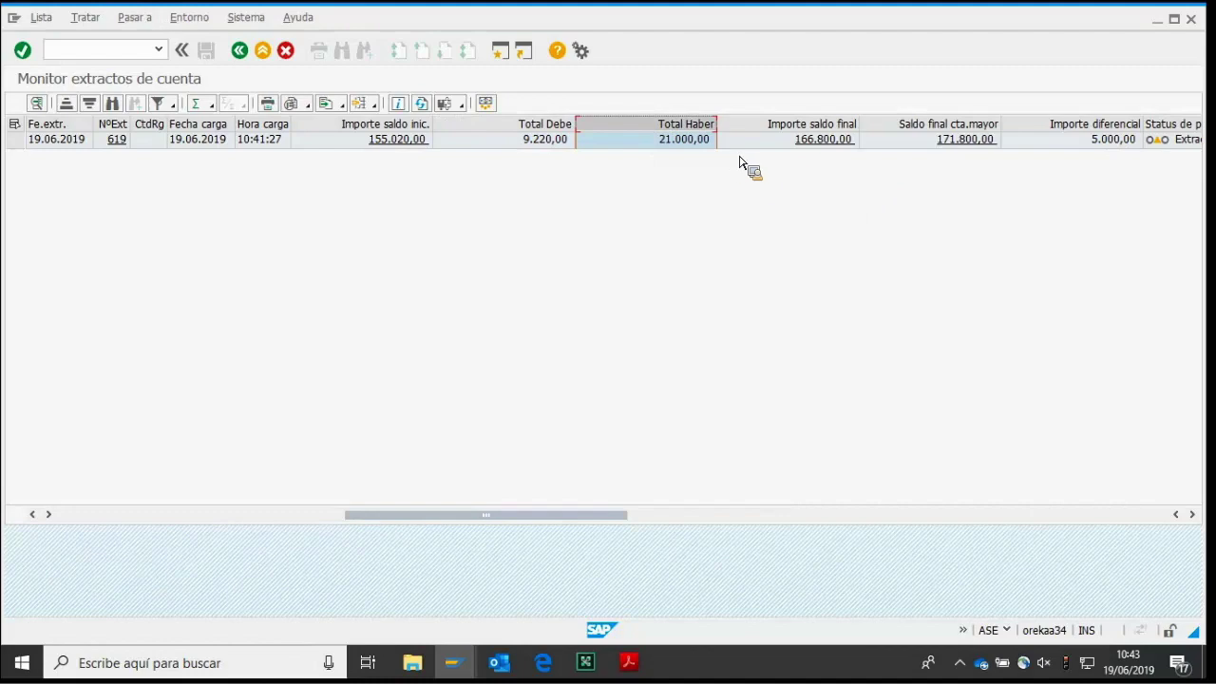
pyautogui.press('Right')
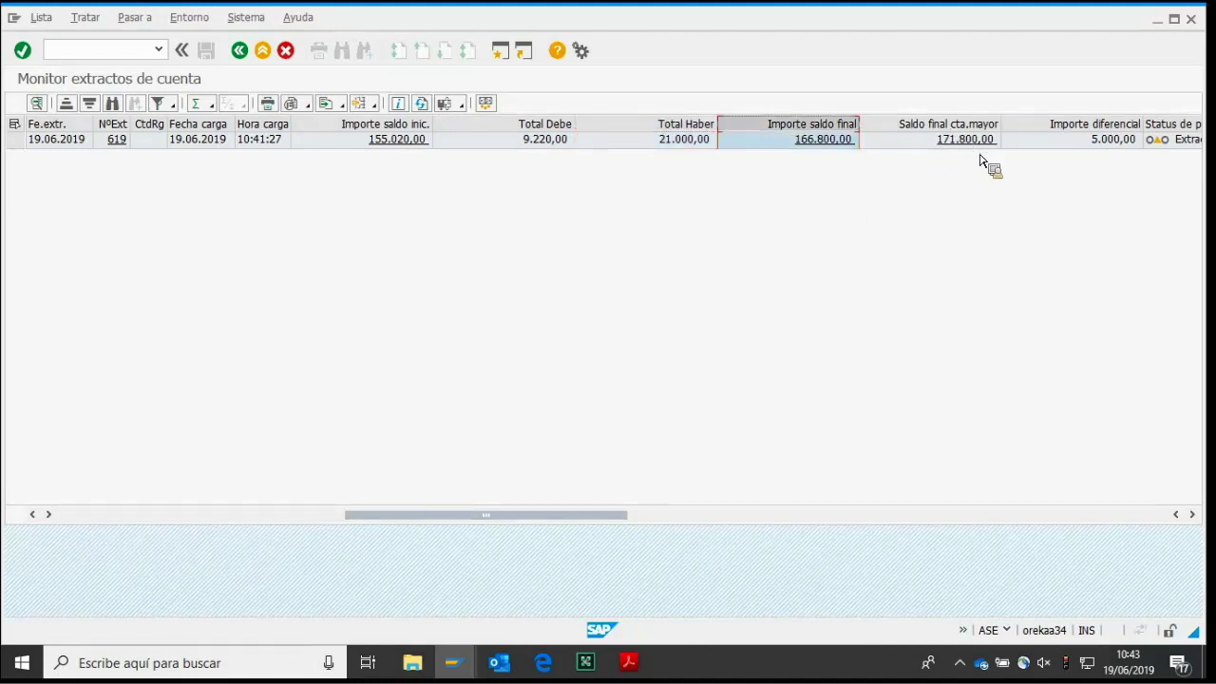
pyautogui.click(1192, 515)
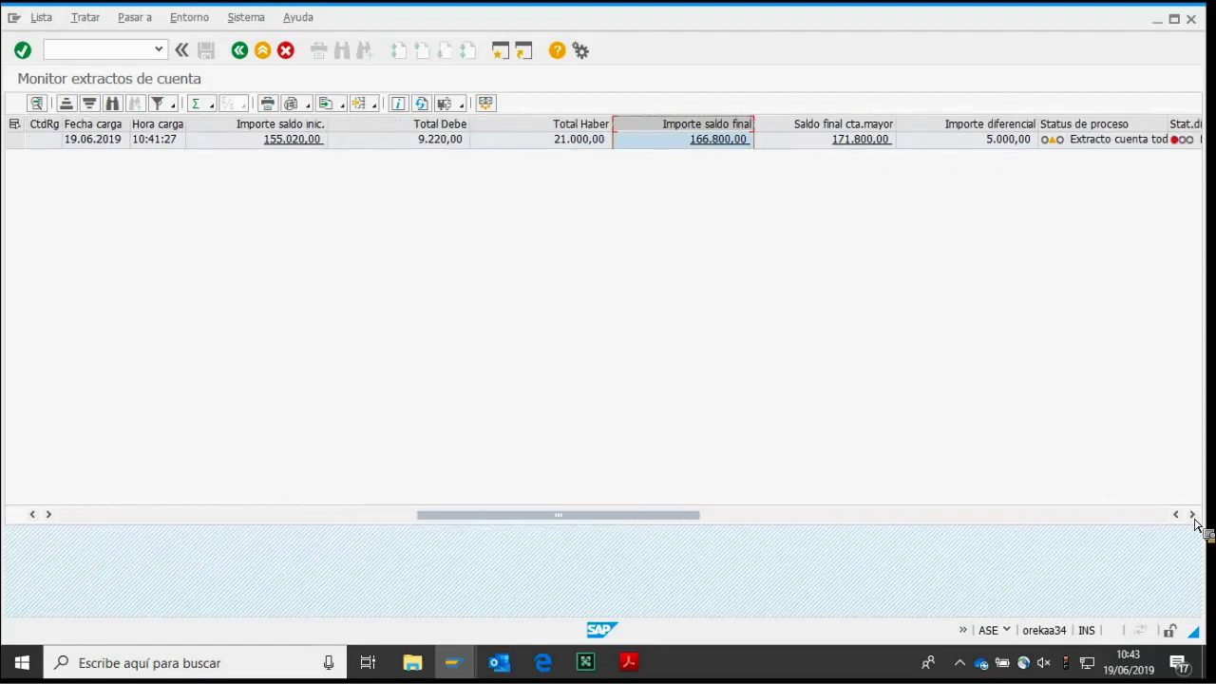
pyautogui.click(825, 123)
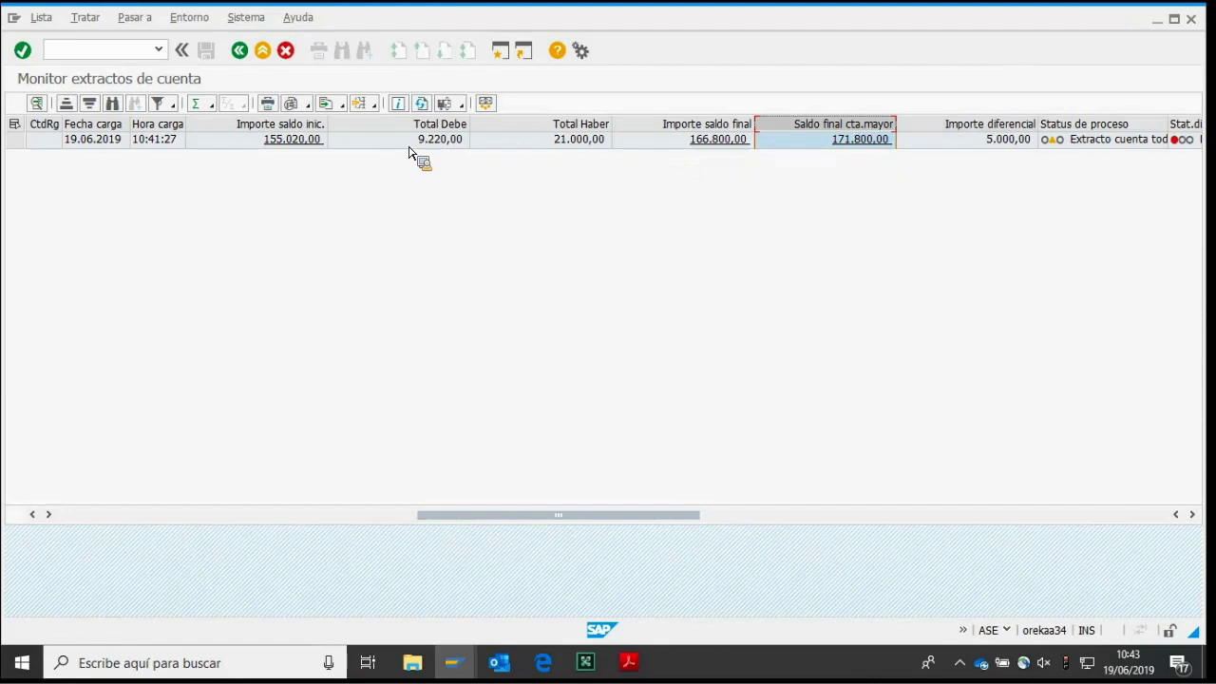
pyautogui.press('Right')
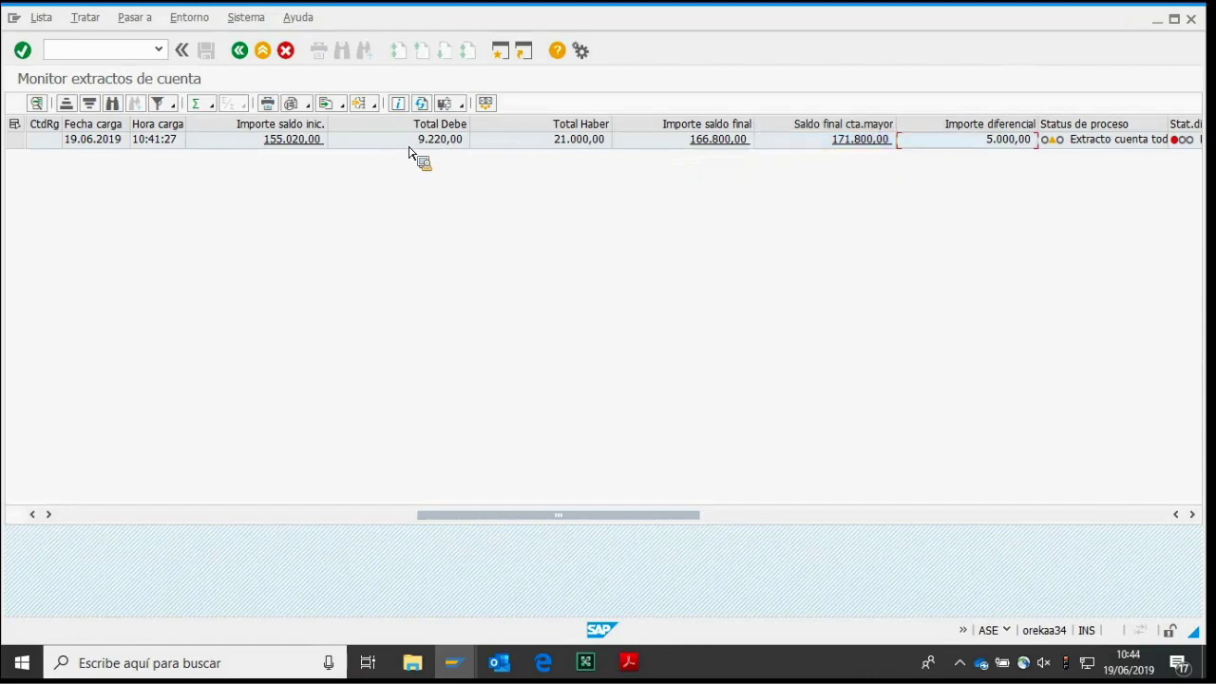
pyautogui.hscroll(5, 411, 152)
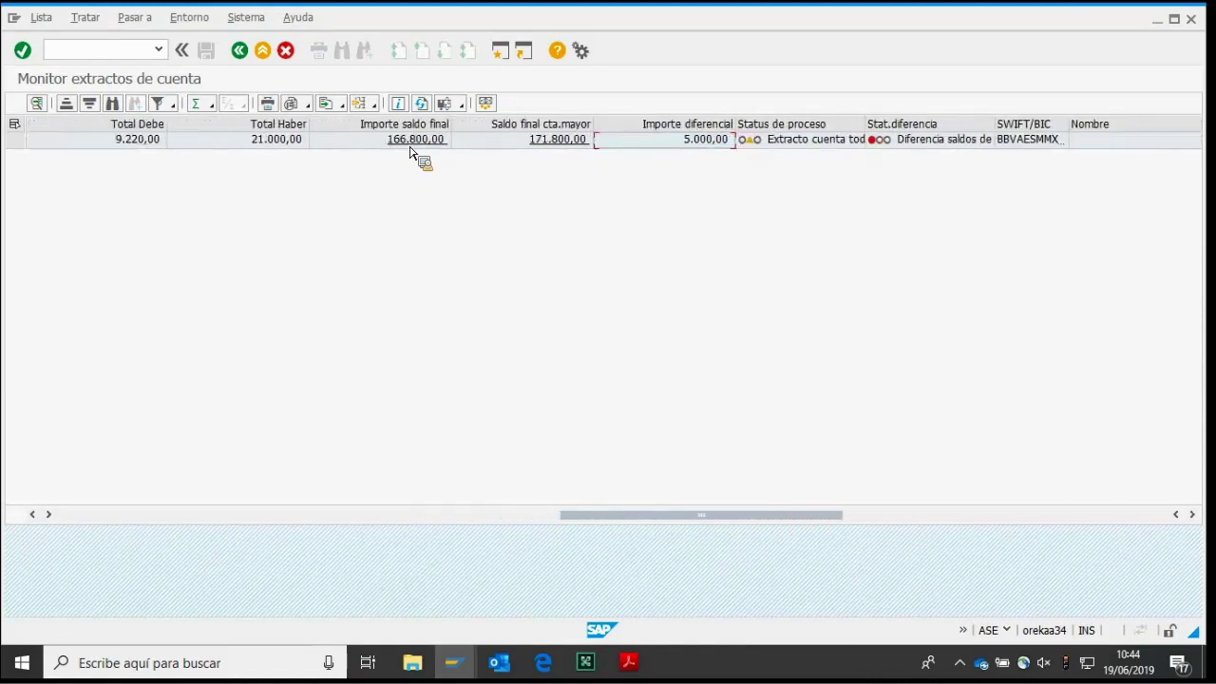
pyautogui.hscroll(2, 411, 152)
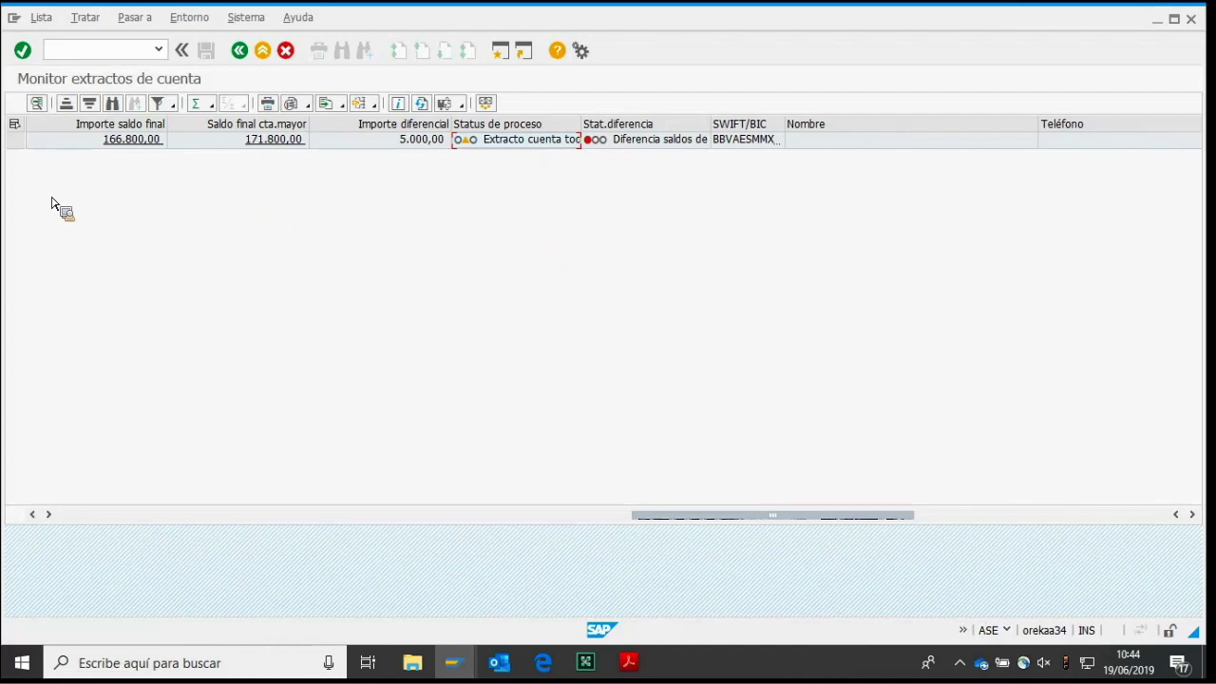
# Open BBVA statement 619 for subsequent processing (Tratamiento posterior) from the account statement monitor.
pyautogui.click(15, 139)
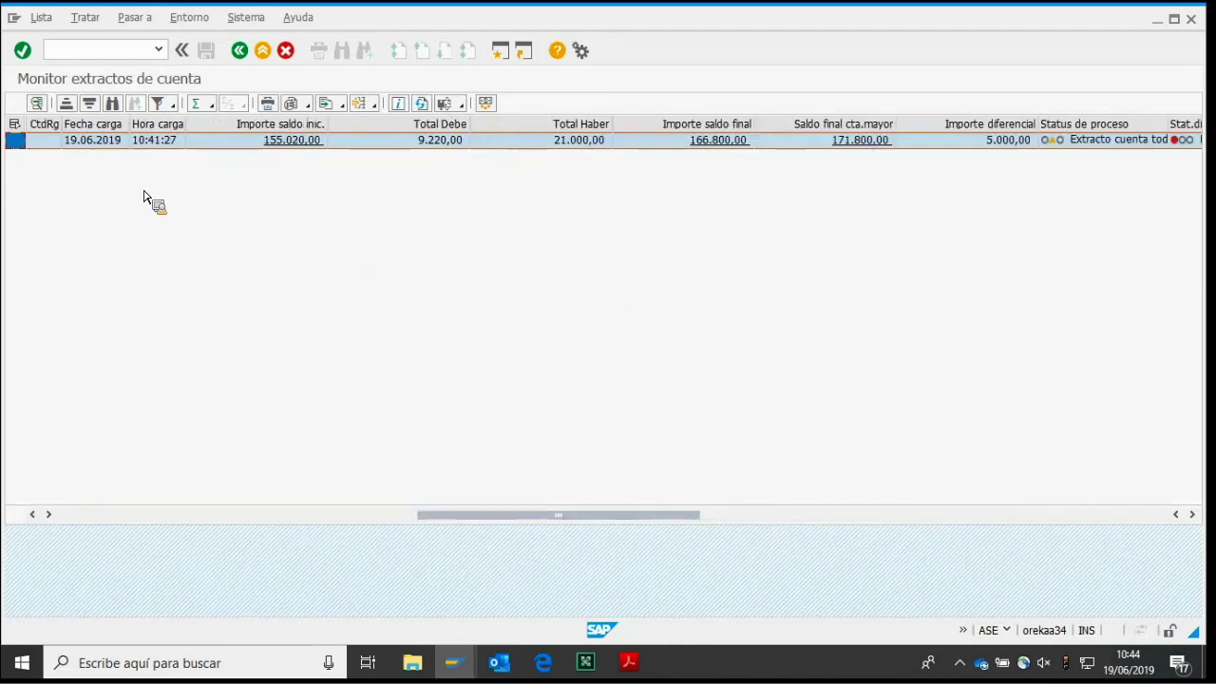
pyautogui.click(452, 104)
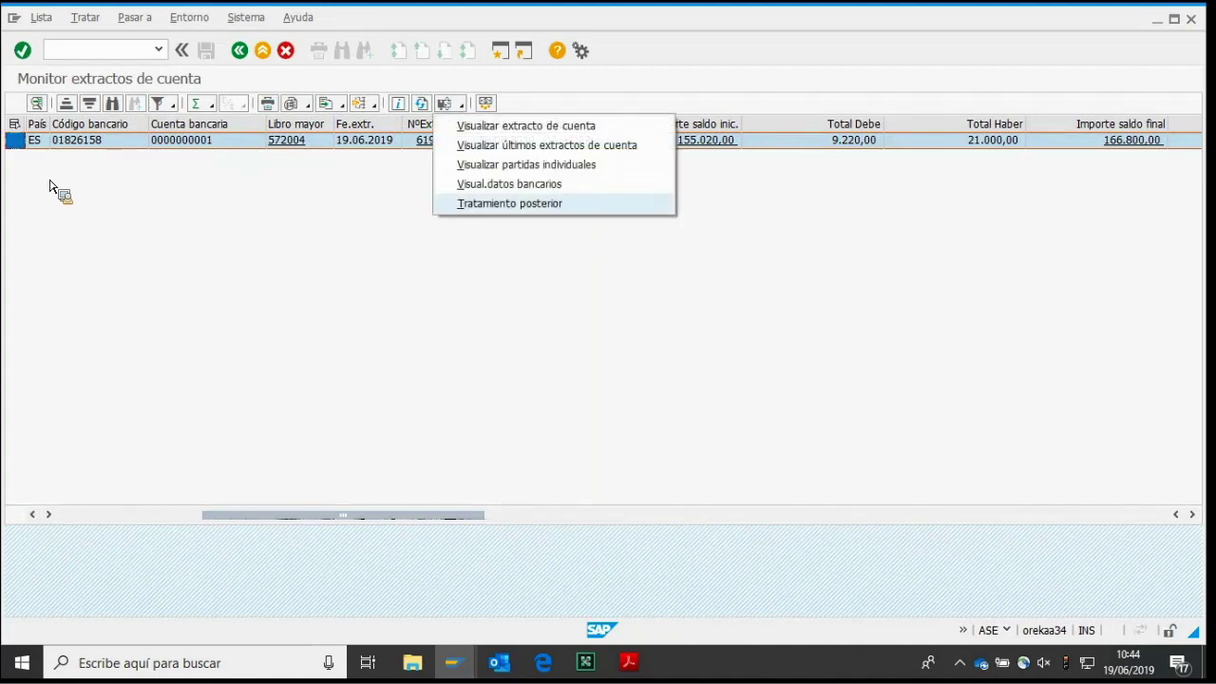
pyautogui.click(509, 203)
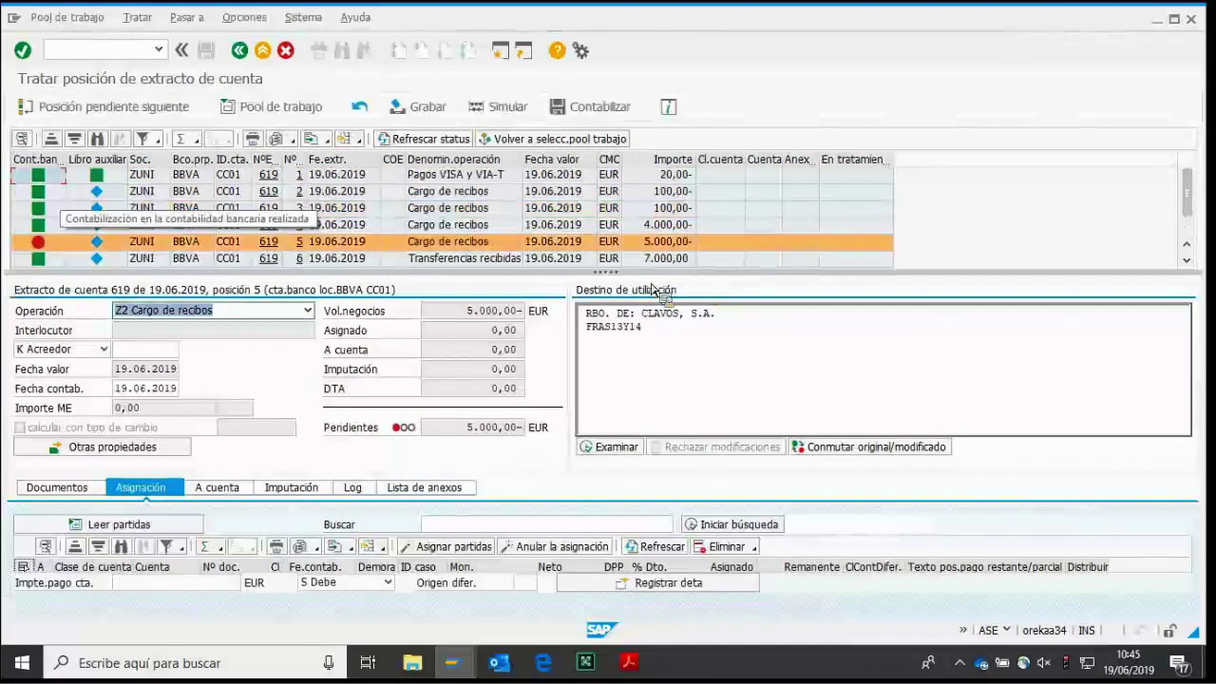
# Display statement item 2, the electricity receipt, view the account lines of its bank ledger document, and return to the items.
pyautogui.press('Down')
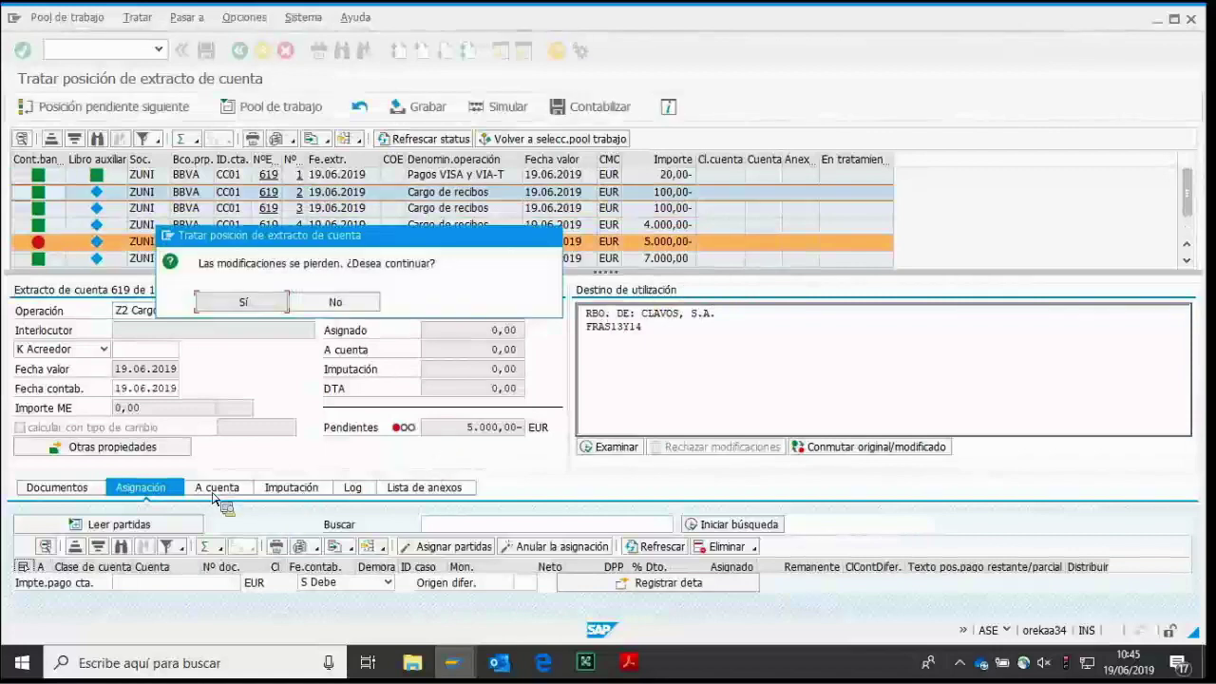
pyautogui.press('Return')
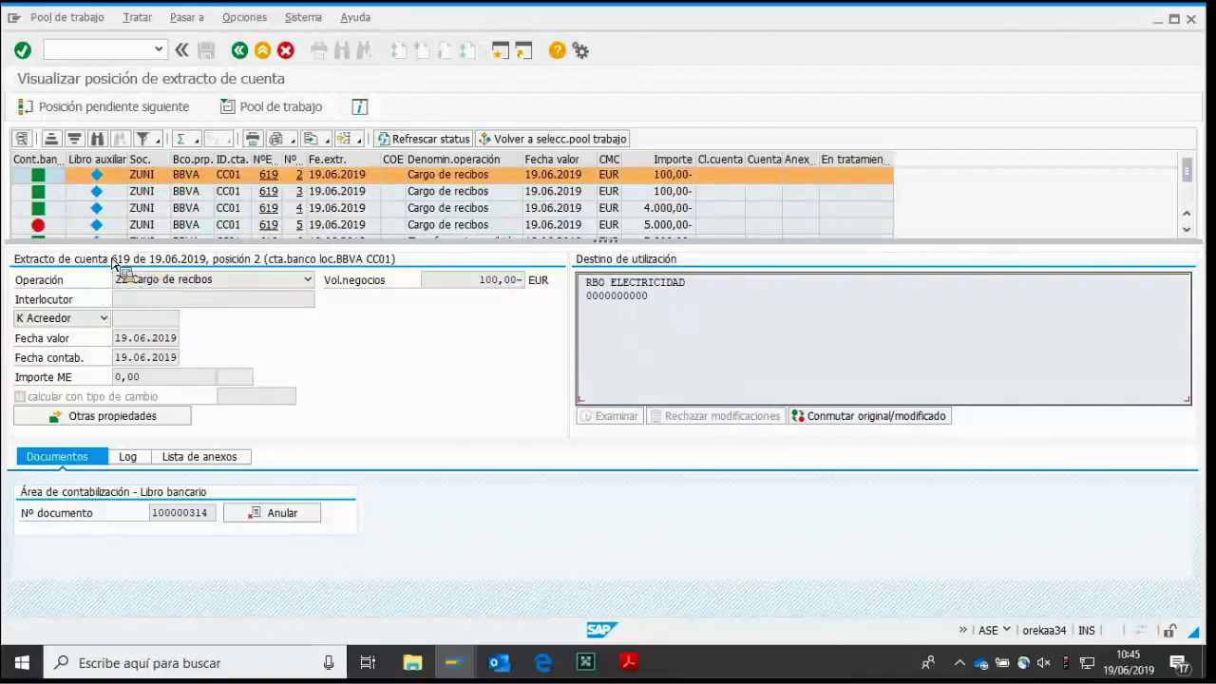
pyautogui.hotkey('shift', 'Home')
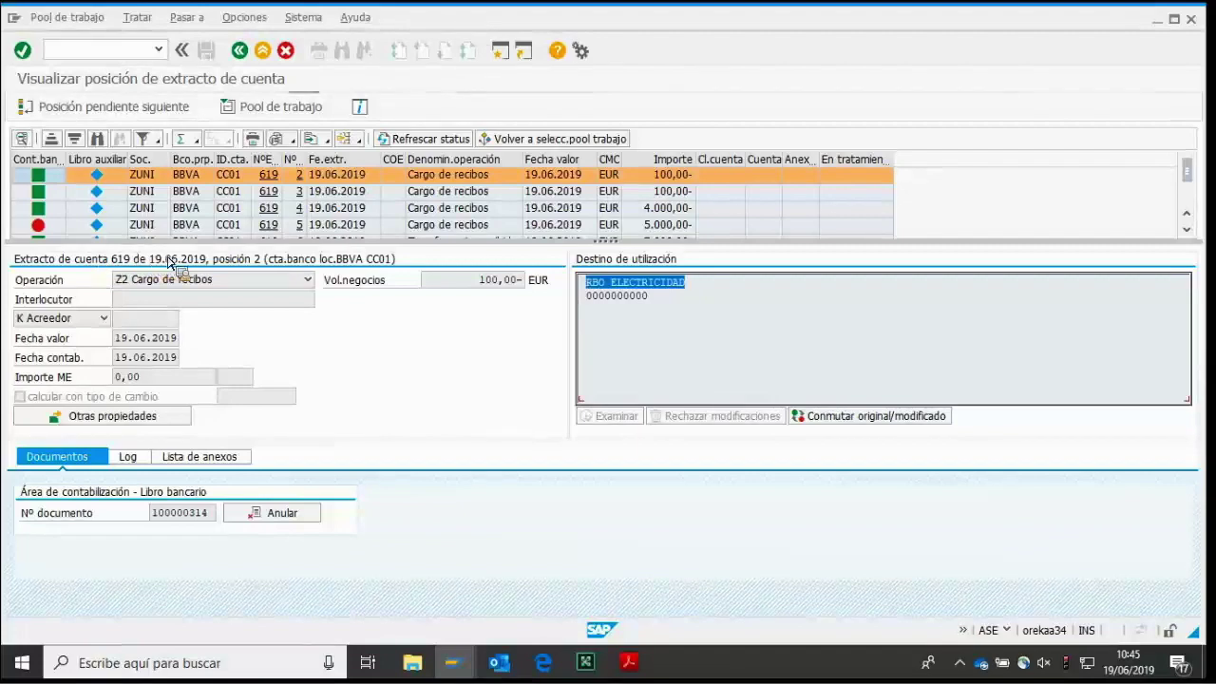
pyautogui.click(238, 55)
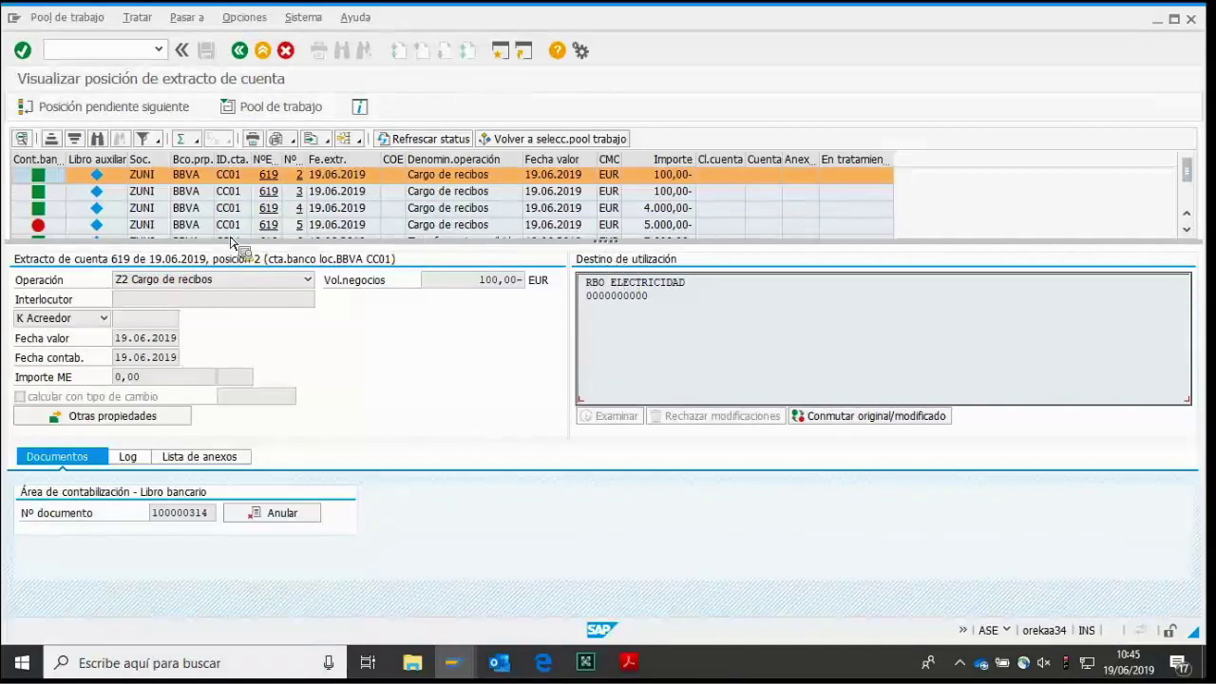
pyautogui.press('Tab')
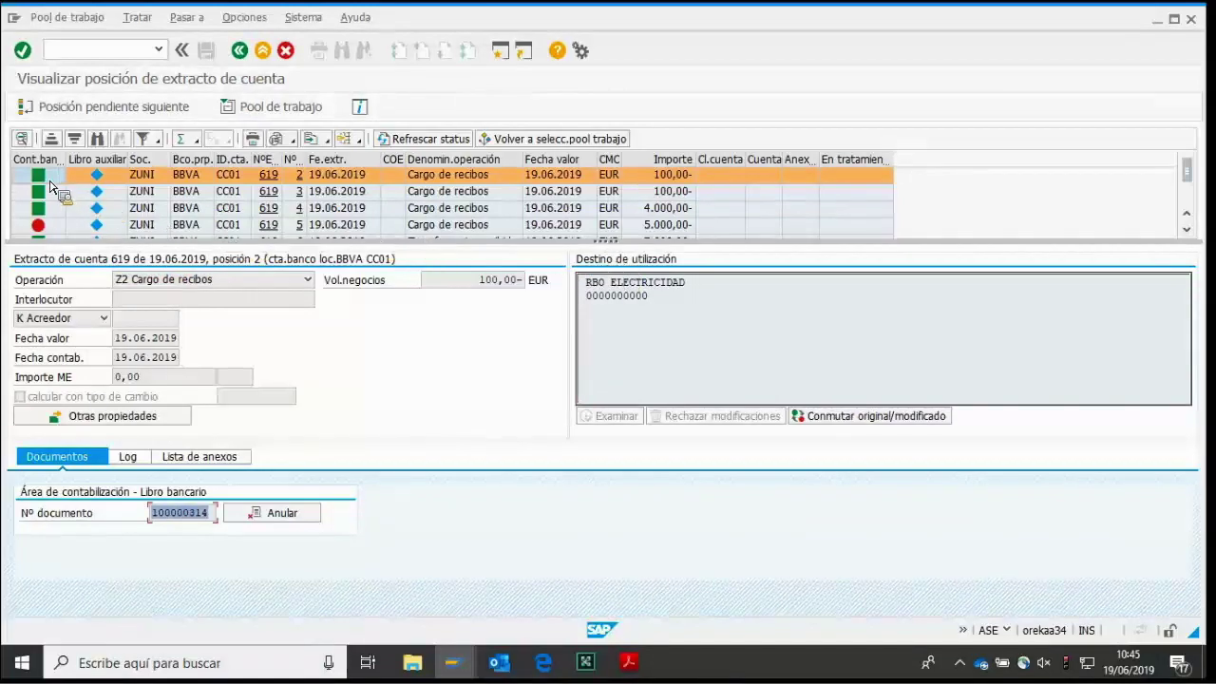
pyautogui.press('F2')
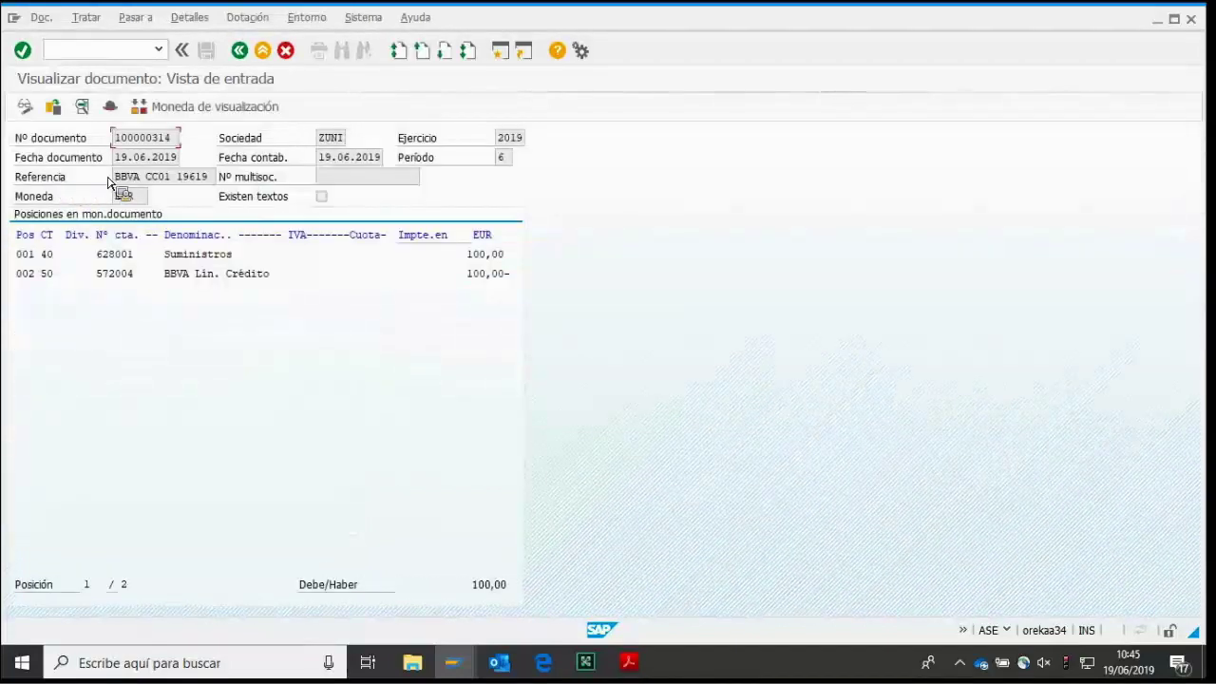
pyautogui.press('Tab')
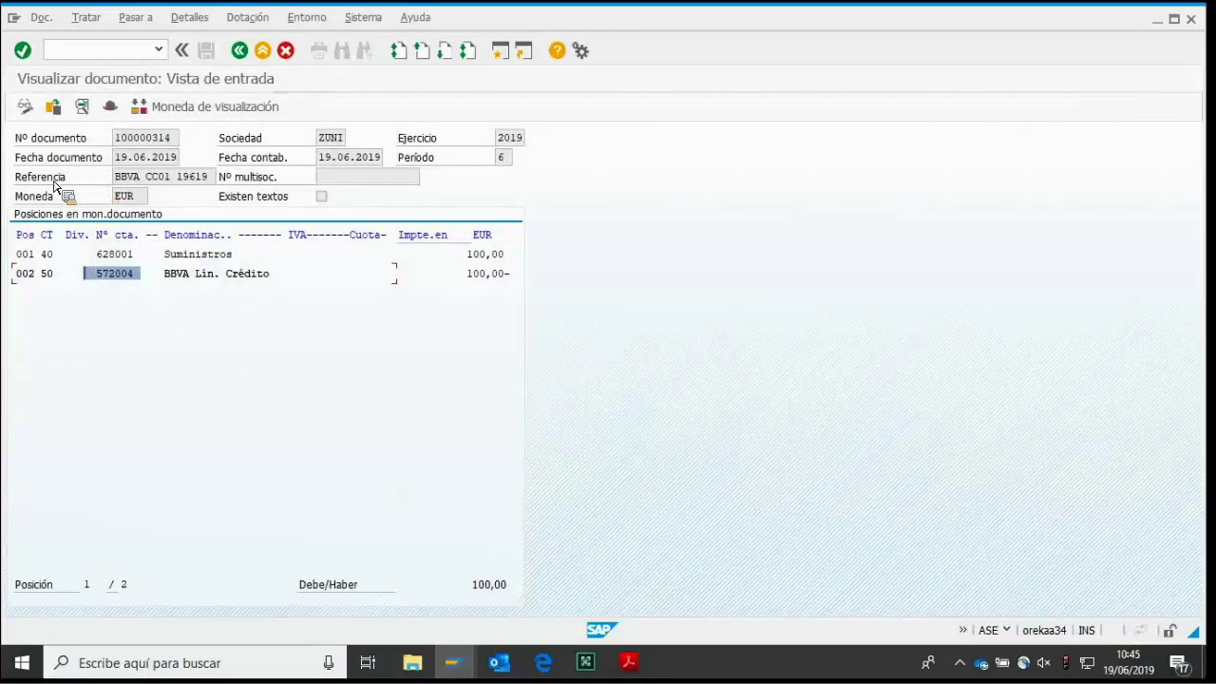
pyautogui.press('Up')
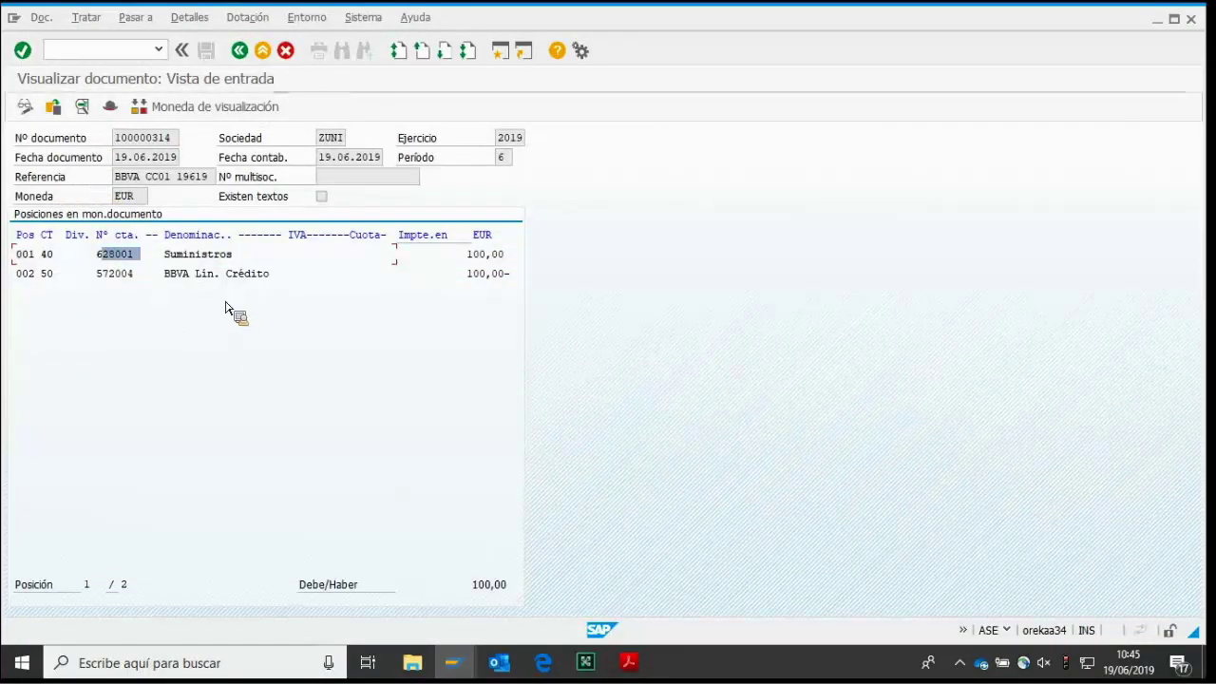
pyautogui.press('Right')
pyautogui.press('F3')
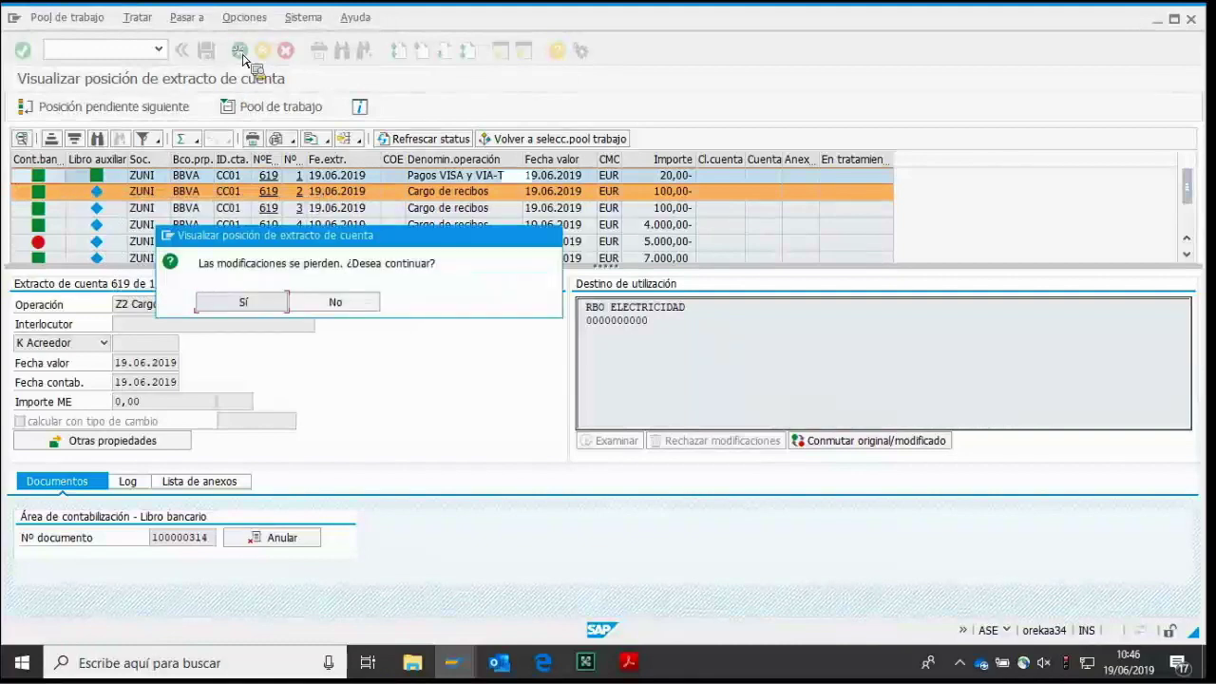
# Switch to statement item 1, the VIA-T charge, view its bank ledger and subledger documents, and return to the item.
pyautogui.press('Return')
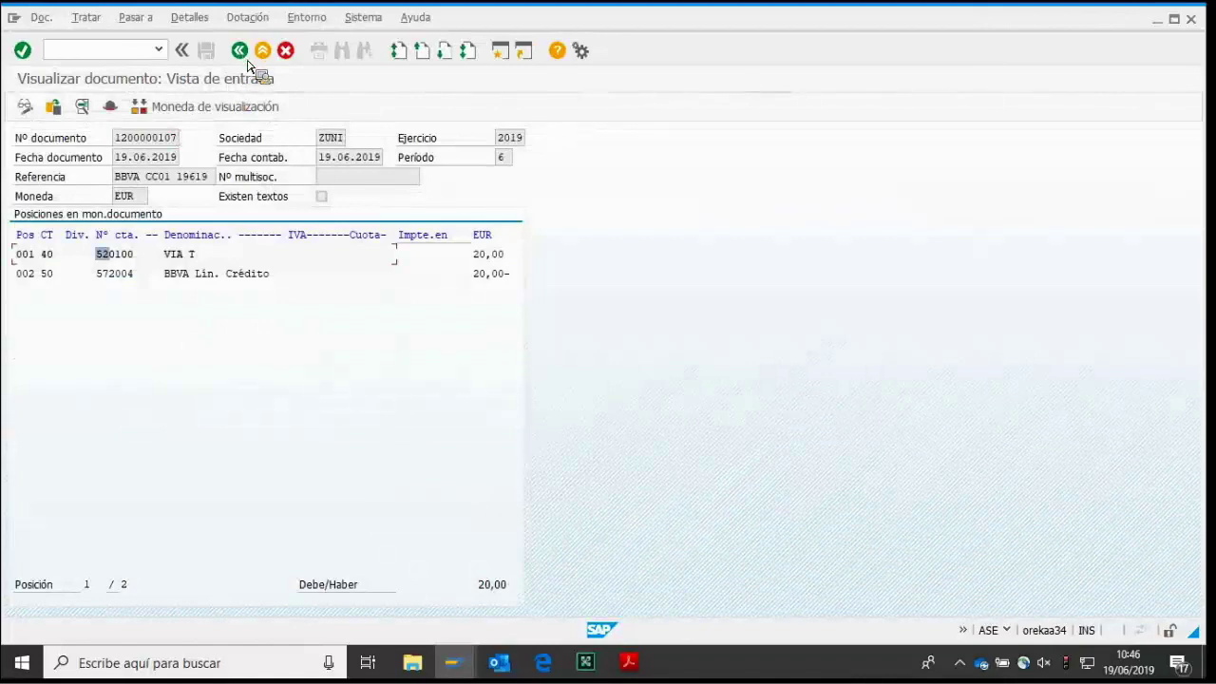
pyautogui.press('Down')
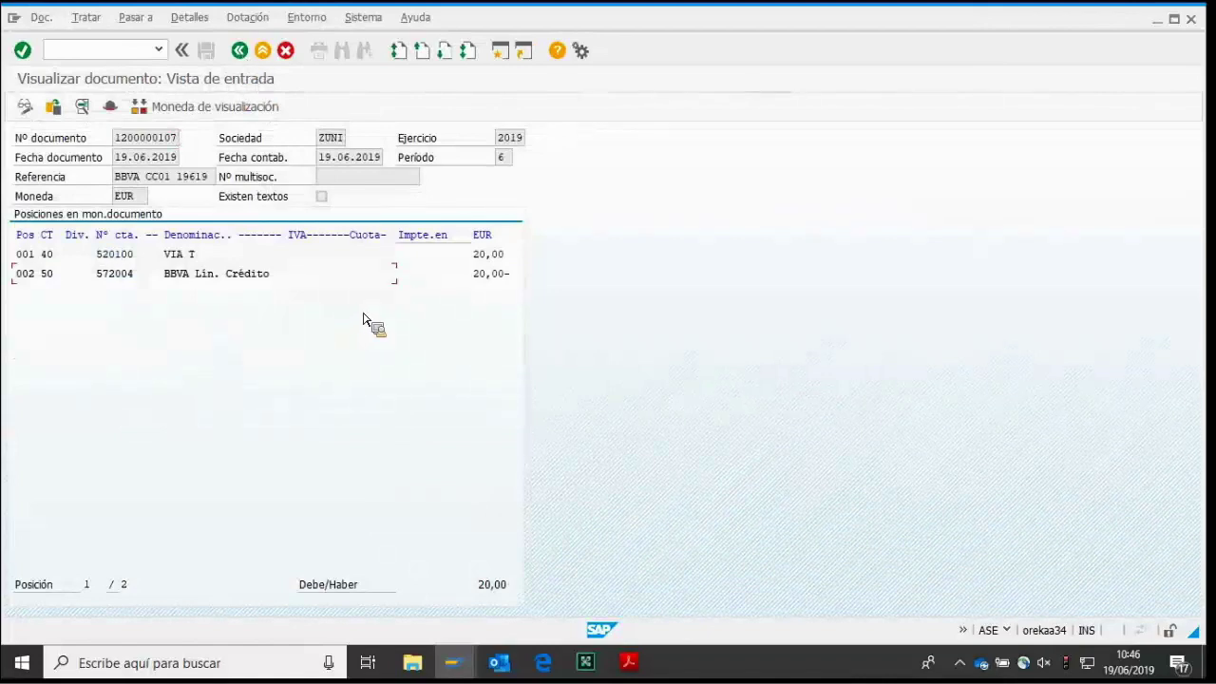
pyautogui.press('F3')
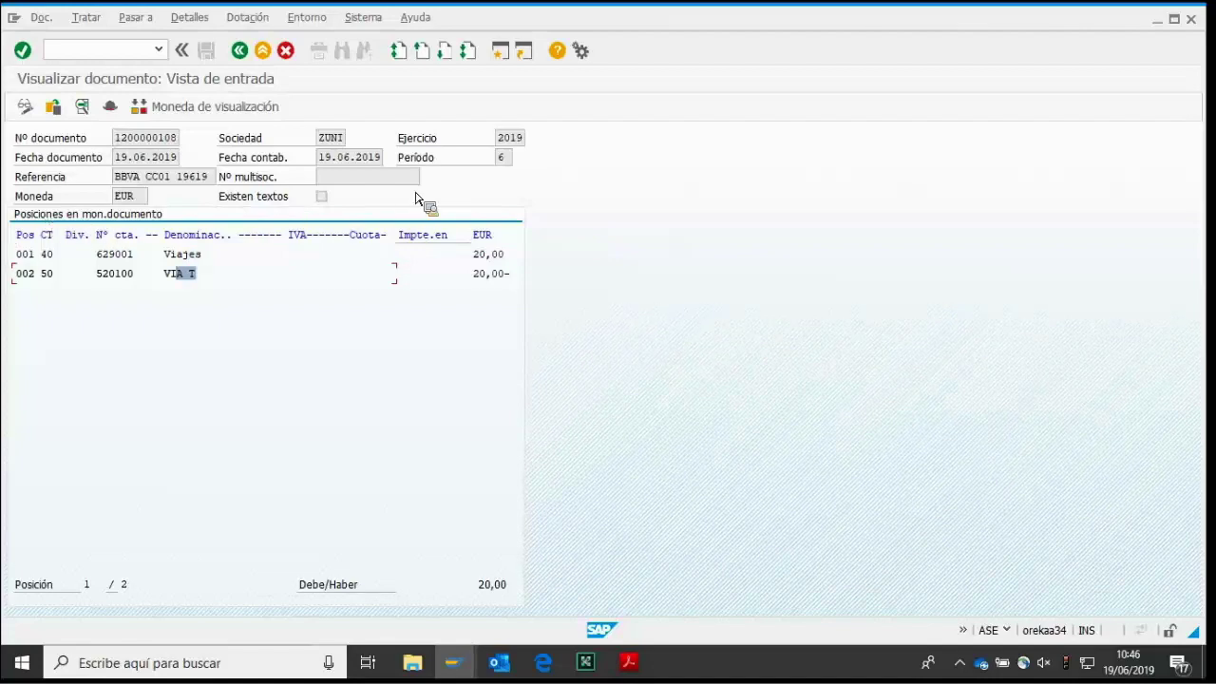
pyautogui.press('F3')
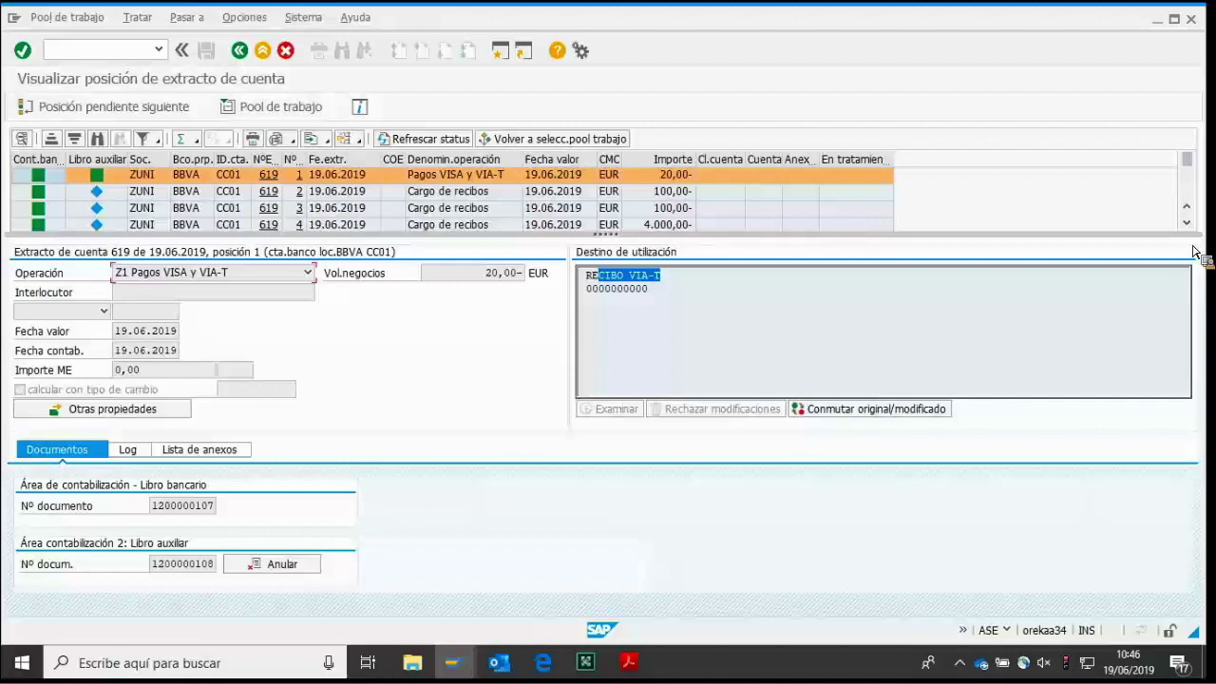
# Display statement item 4, view the vendor line of its bank ledger document, and return to the item.
pyautogui.click(299, 175)
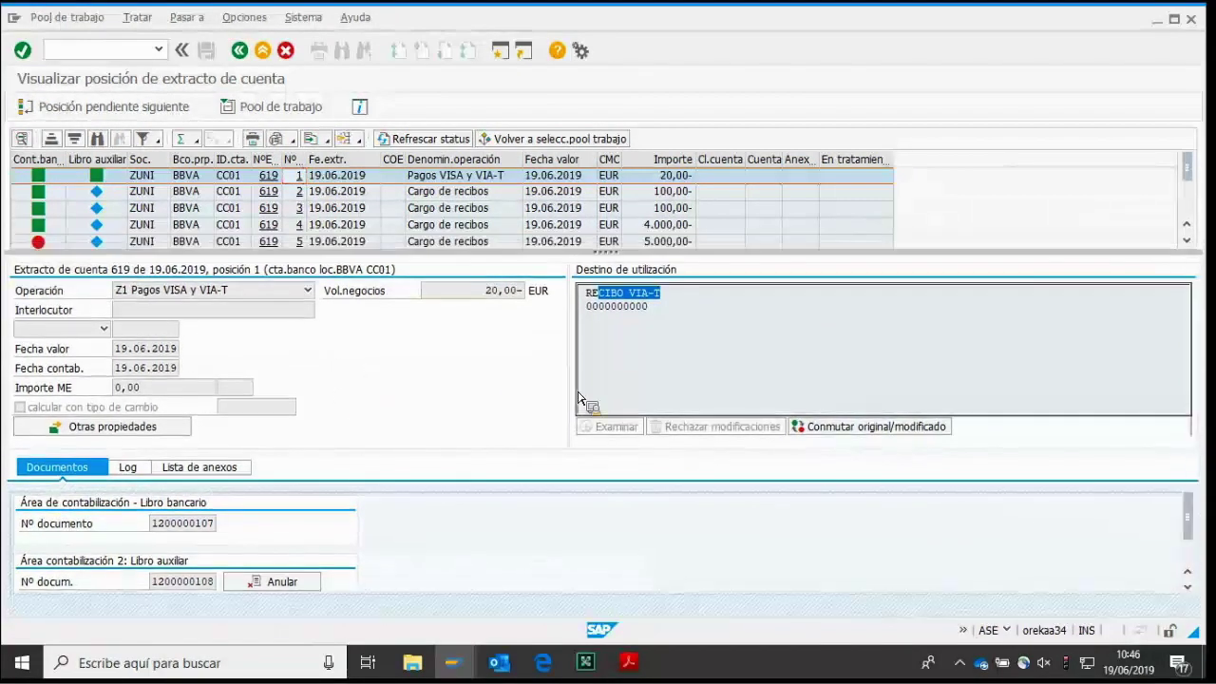
pyautogui.click(38, 224)
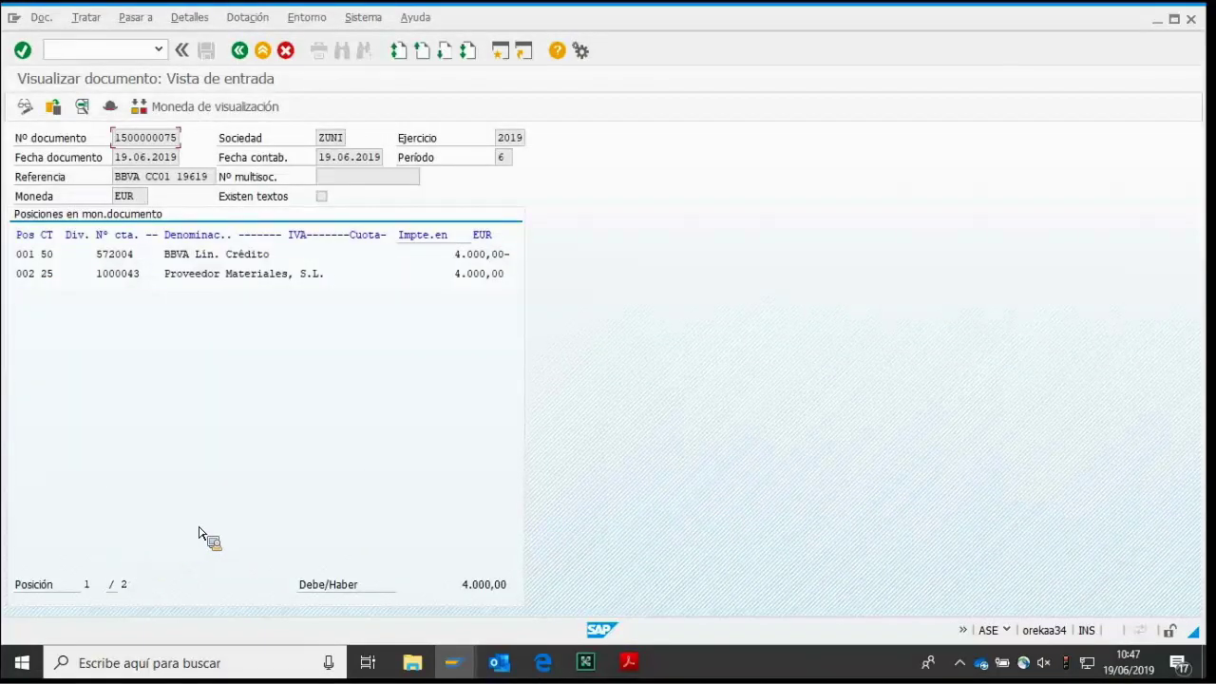
pyautogui.moveTo(176, 274); pyautogui.dragTo(289, 273)
pyautogui.click(93, 543)
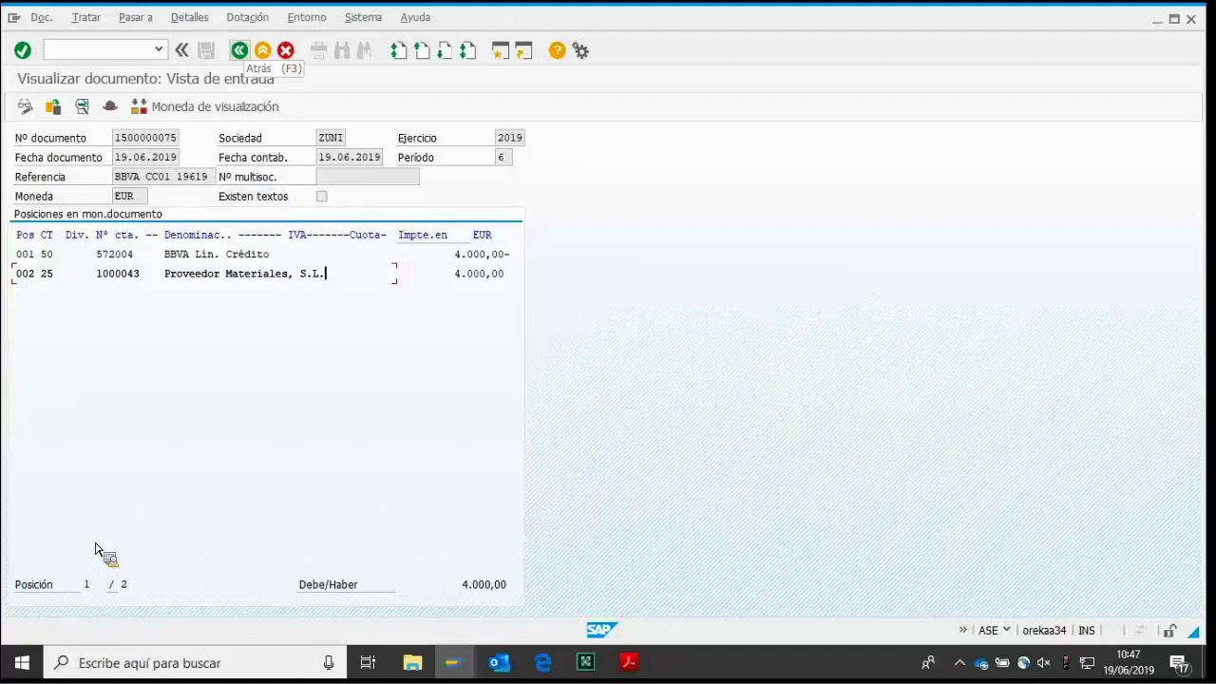
pyautogui.press('F3')
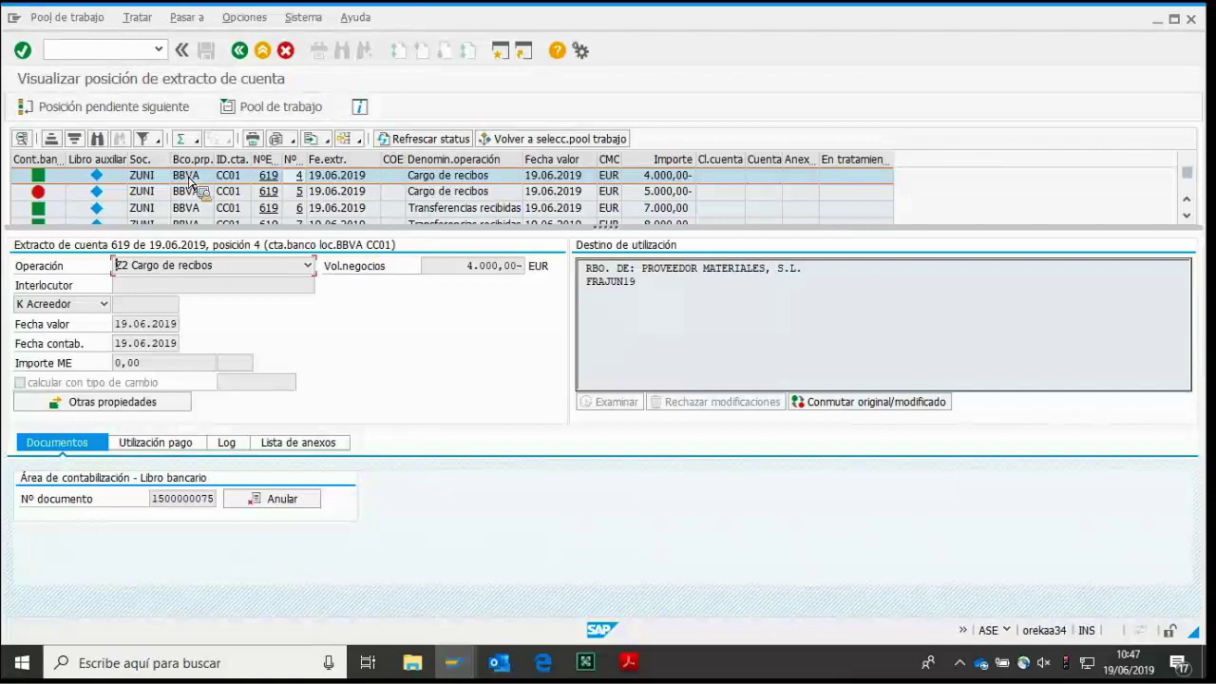
# Show item 4's payment usage and open the entry view of the supplier invoice it cleared.
pyautogui.click(155, 442)
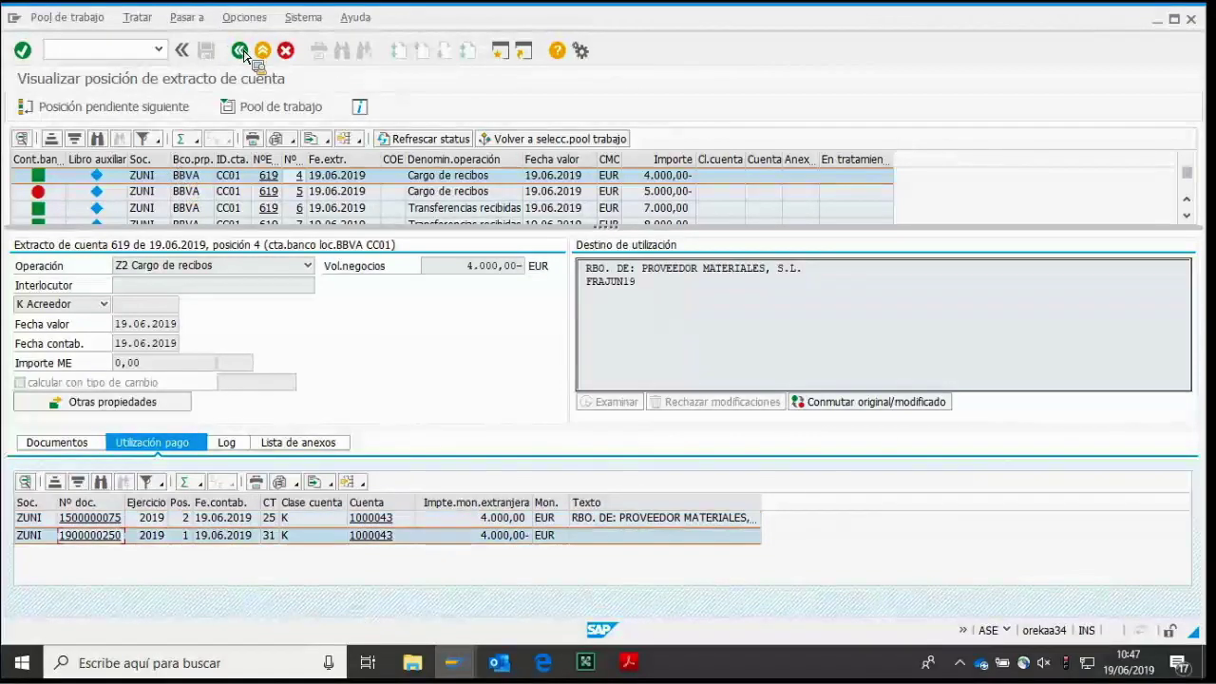
pyautogui.press('F2')
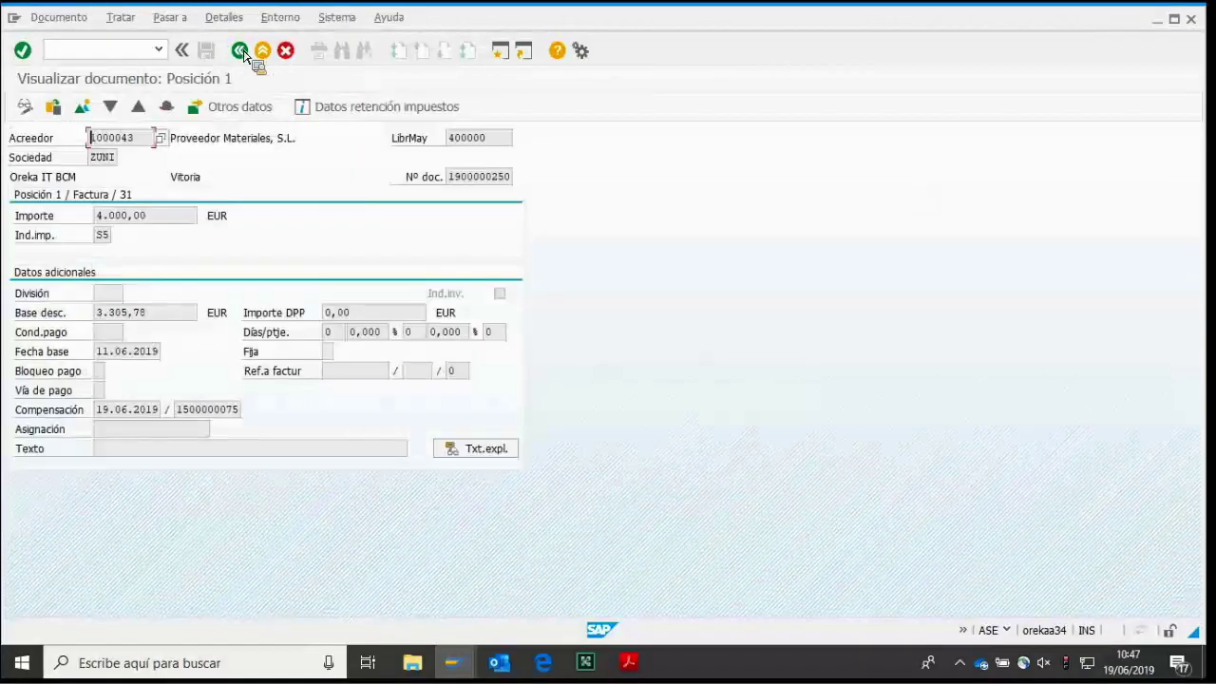
pyautogui.click(244, 53)
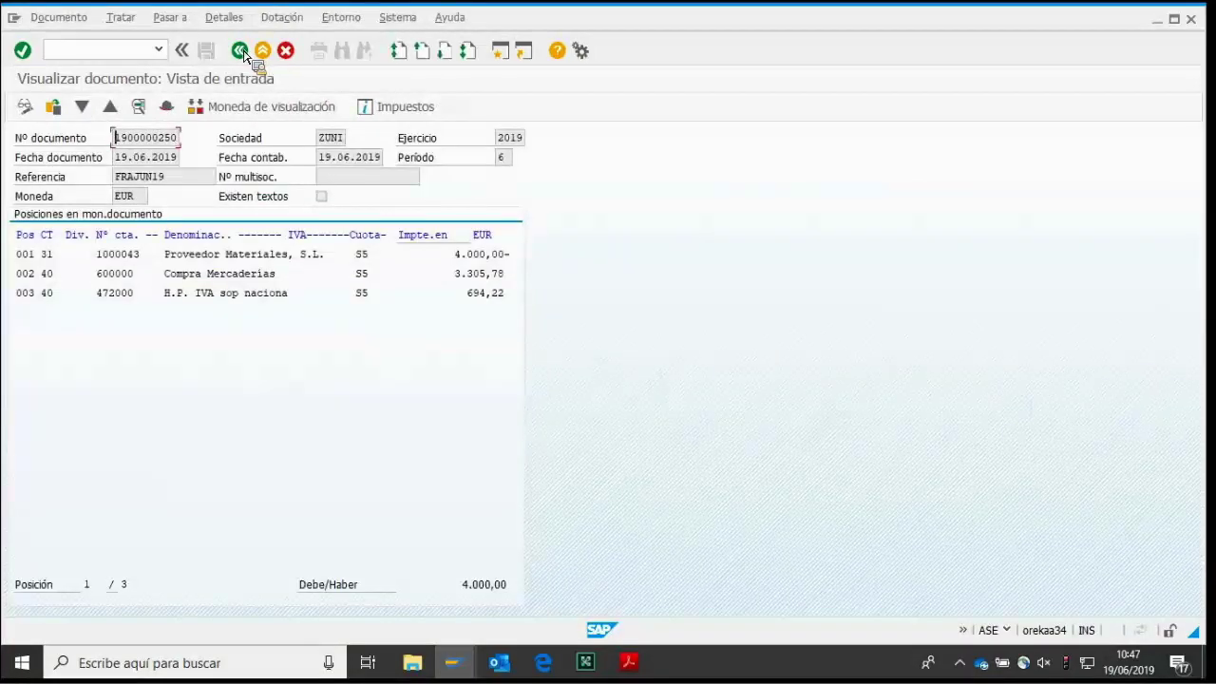
# Examine the Referencia field of the supplier invoice against the reference in the statement item's text.
pyautogui.click(54, 186)
pyautogui.hotkey('shift', 'Left')
pyautogui.hotkey('shift', 'Left')
pyautogui.hotkey('shift', 'Left')
pyautogui.hotkey('shift', 'Left')
pyautogui.hotkey('shift', 'Left')
pyautogui.hotkey('shift', 'Left')
pyautogui.hotkey('shift', 'Left')
pyautogui.hotkey('shift', 'Left')
pyautogui.press('End')
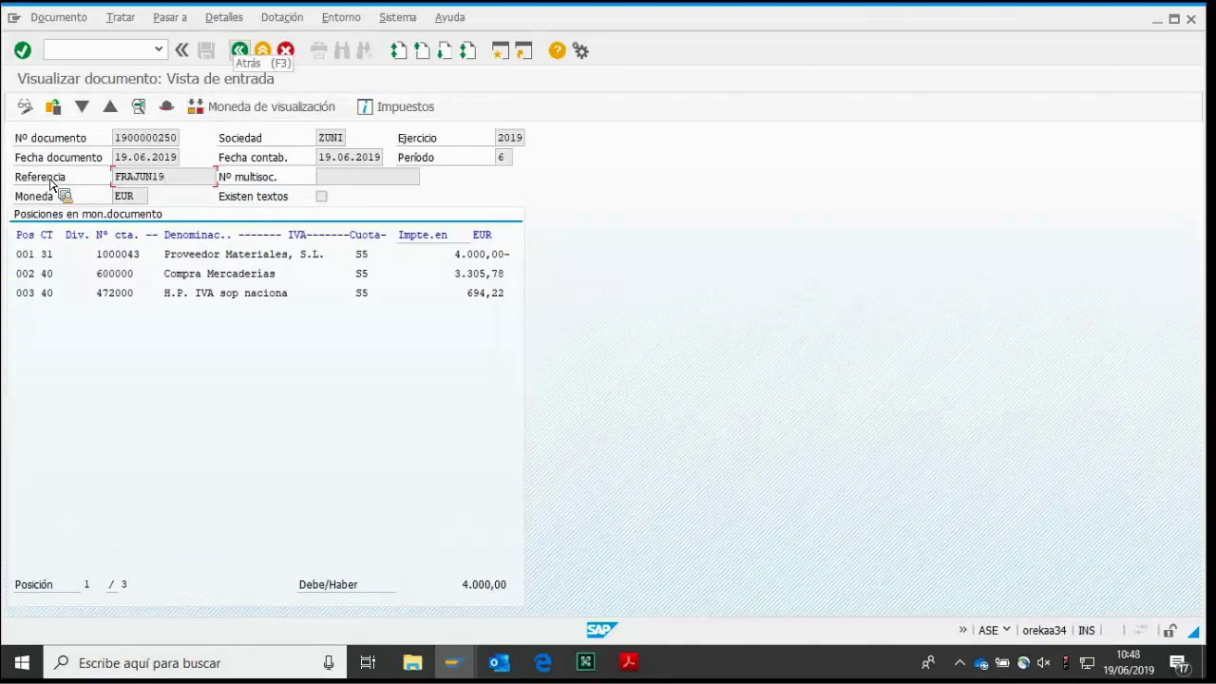
# Return from the supplier invoice, open unposted statement item 5 for processing, and view its G/L posting and on-account entry areas.
pyautogui.press('F3')
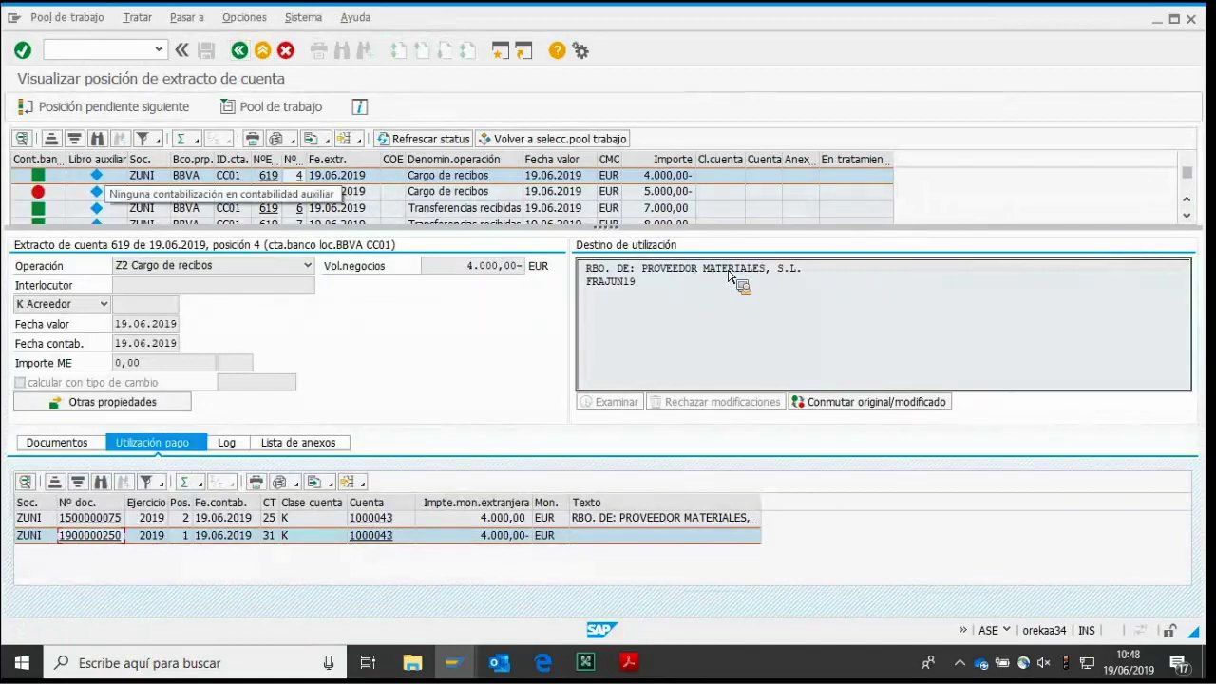
pyautogui.doubleClick(38, 191)
pyautogui.press('Return')
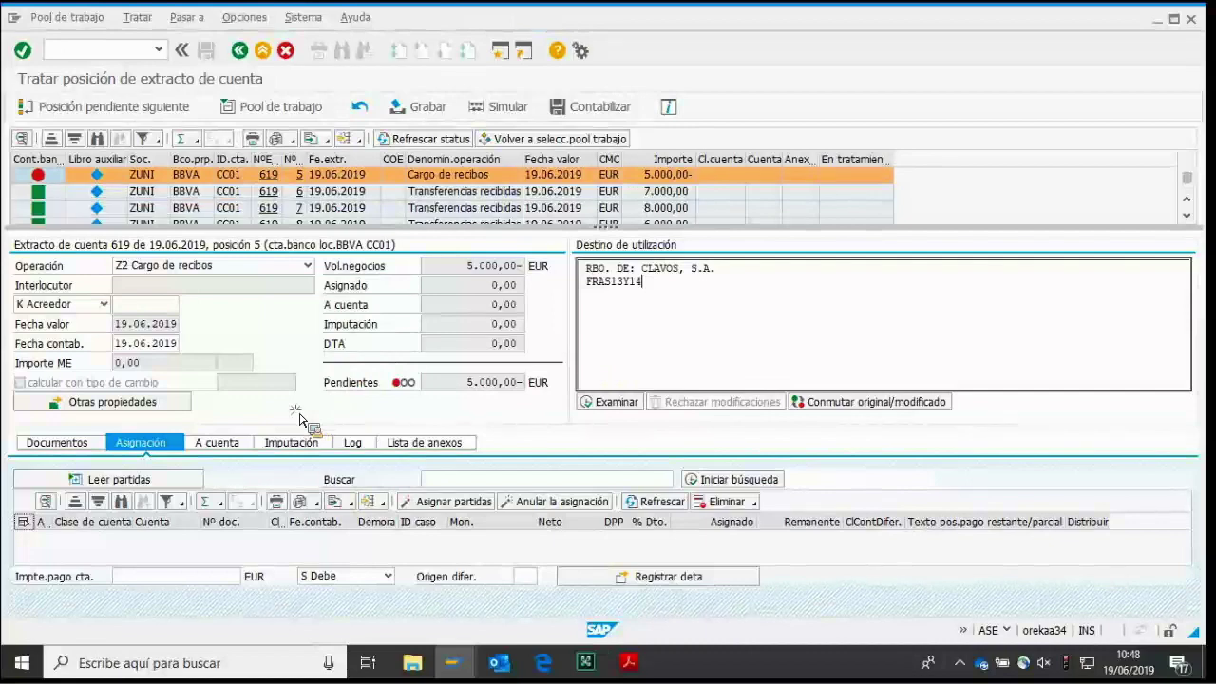
pyautogui.press('Up')
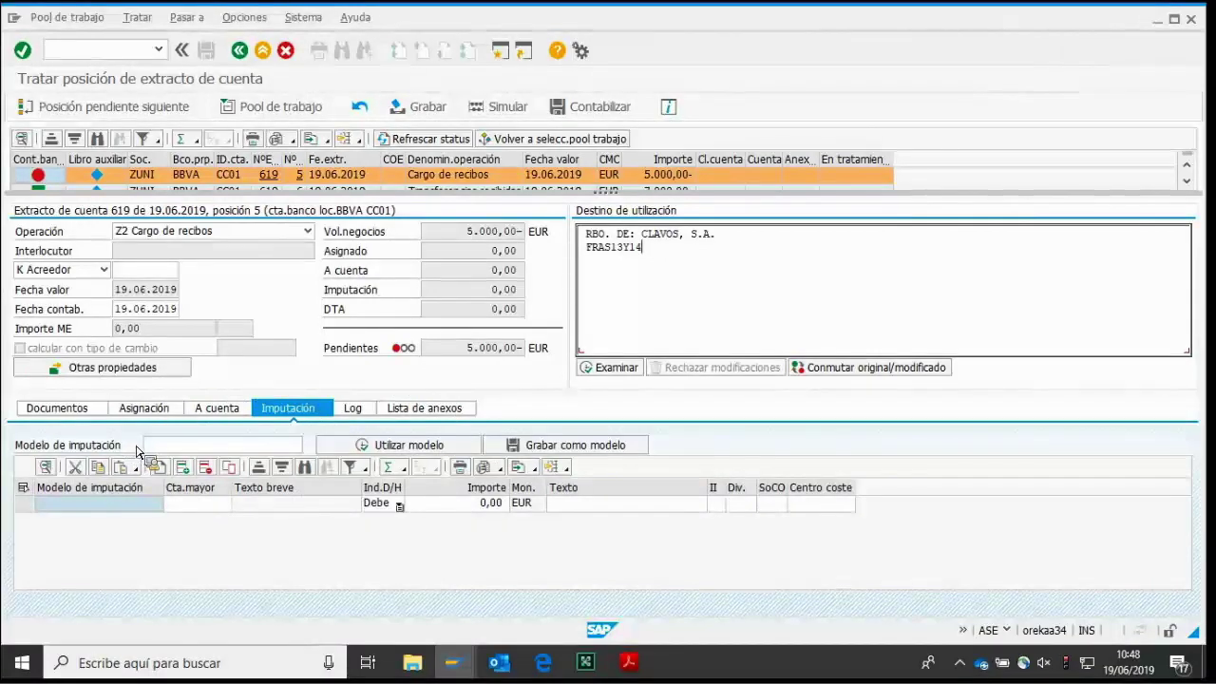
pyautogui.press('Tab')
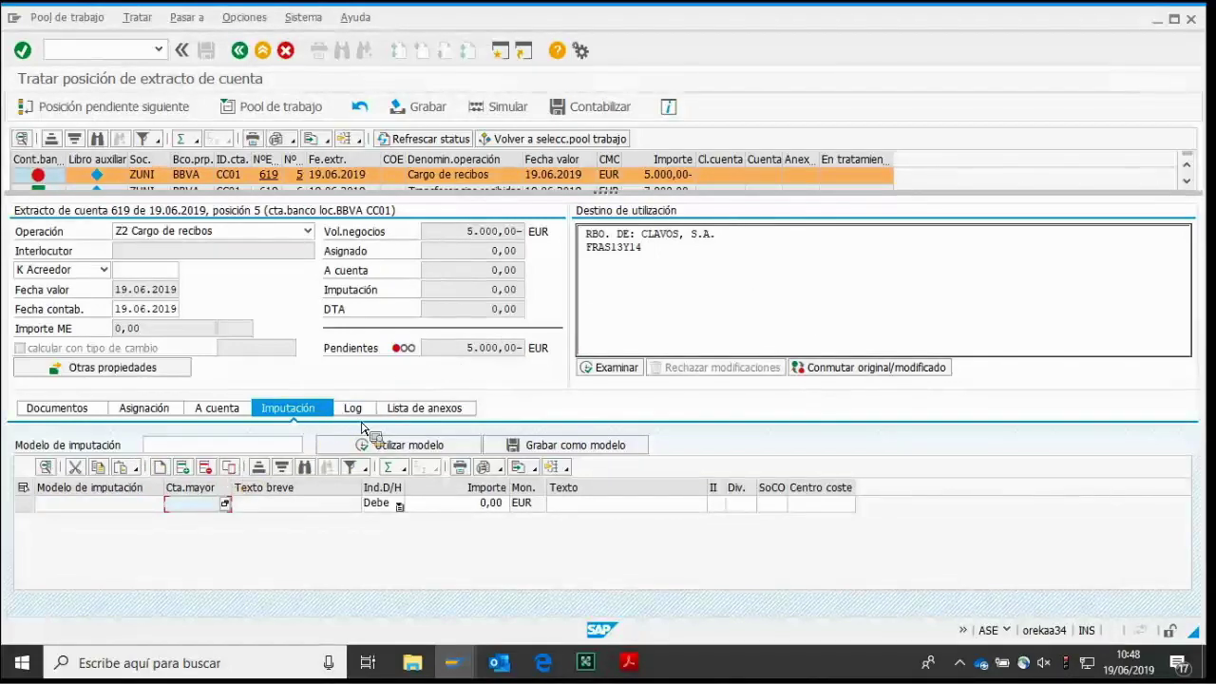
pyautogui.click(217, 408)
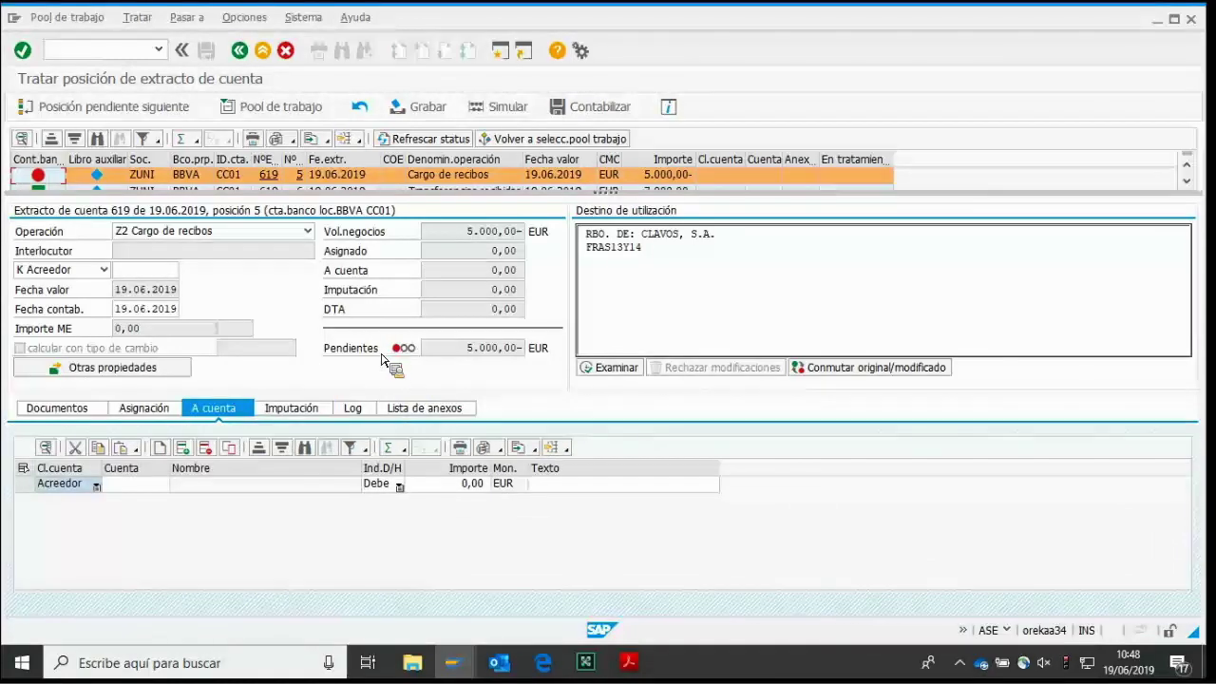
# Find the vendor CLAVOS, S.A. through the vendor search and read its open items for assignment to statement item 5.
pyautogui.press('F4')
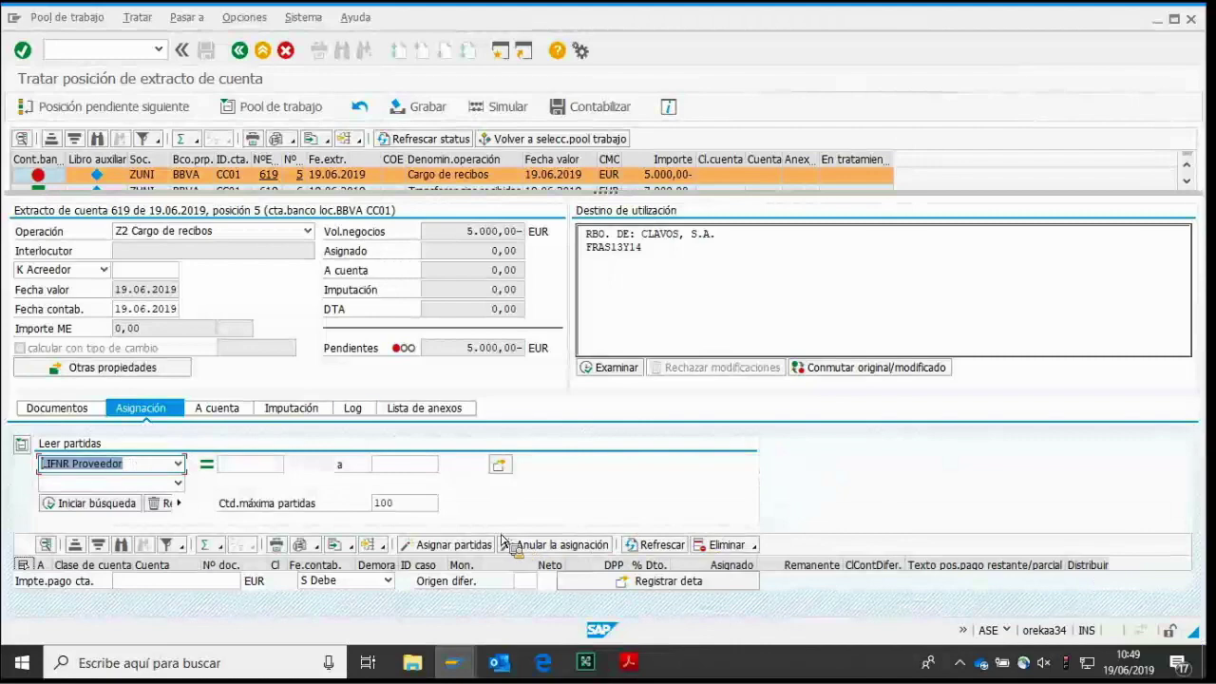
pyautogui.press('Tab')
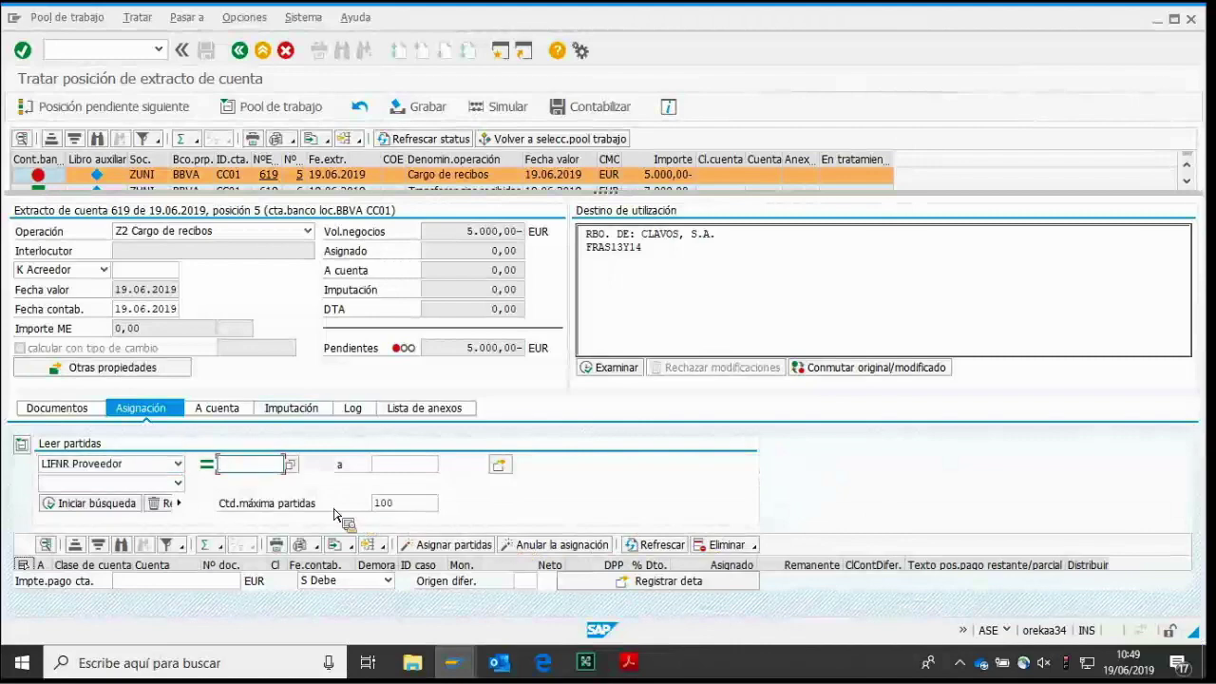
pyautogui.click(291, 464)
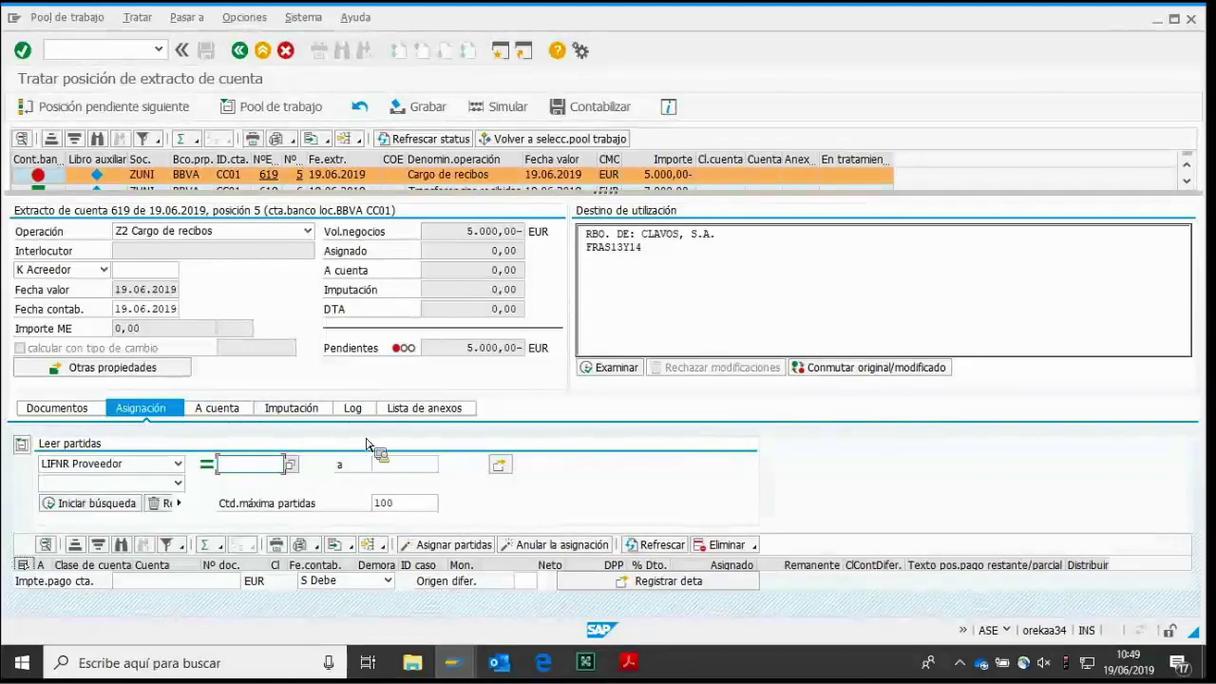
pyautogui.press('Tab')
pyautogui.press('Tab')
pyautogui.press('Tab')
pyautogui.press('Tab')
pyautogui.press('BackSpace')
pyautogui.press('Return')
pyautogui.press('Return')
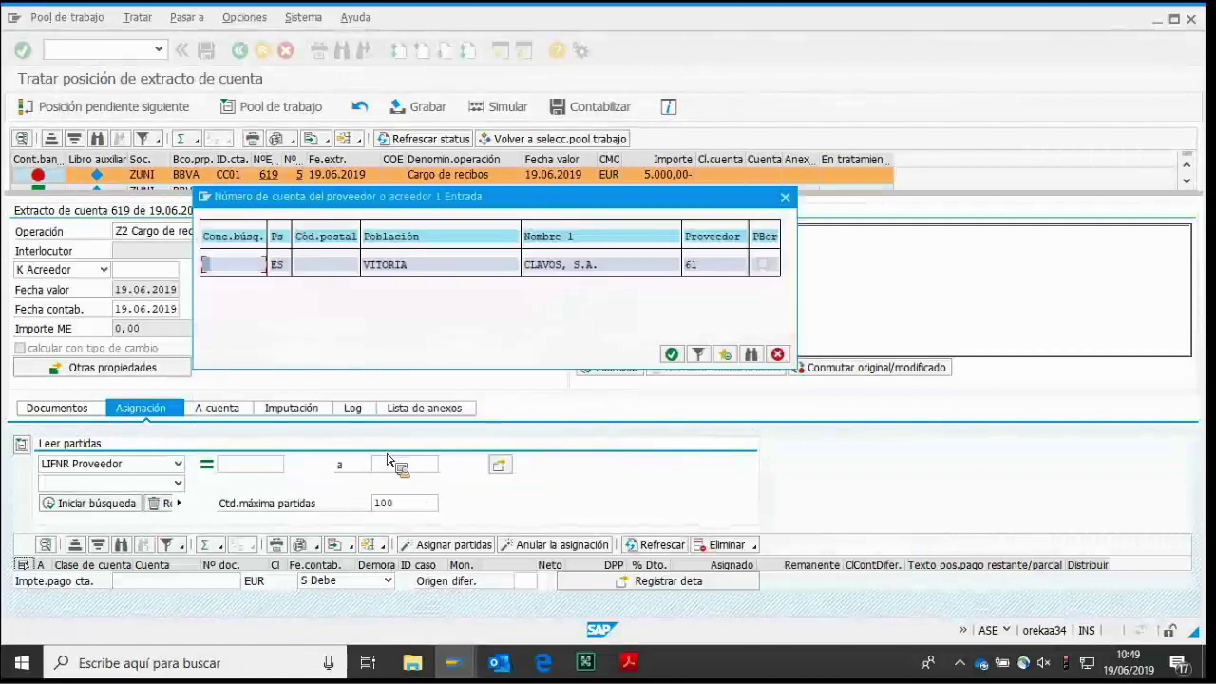
pyautogui.press('Return')
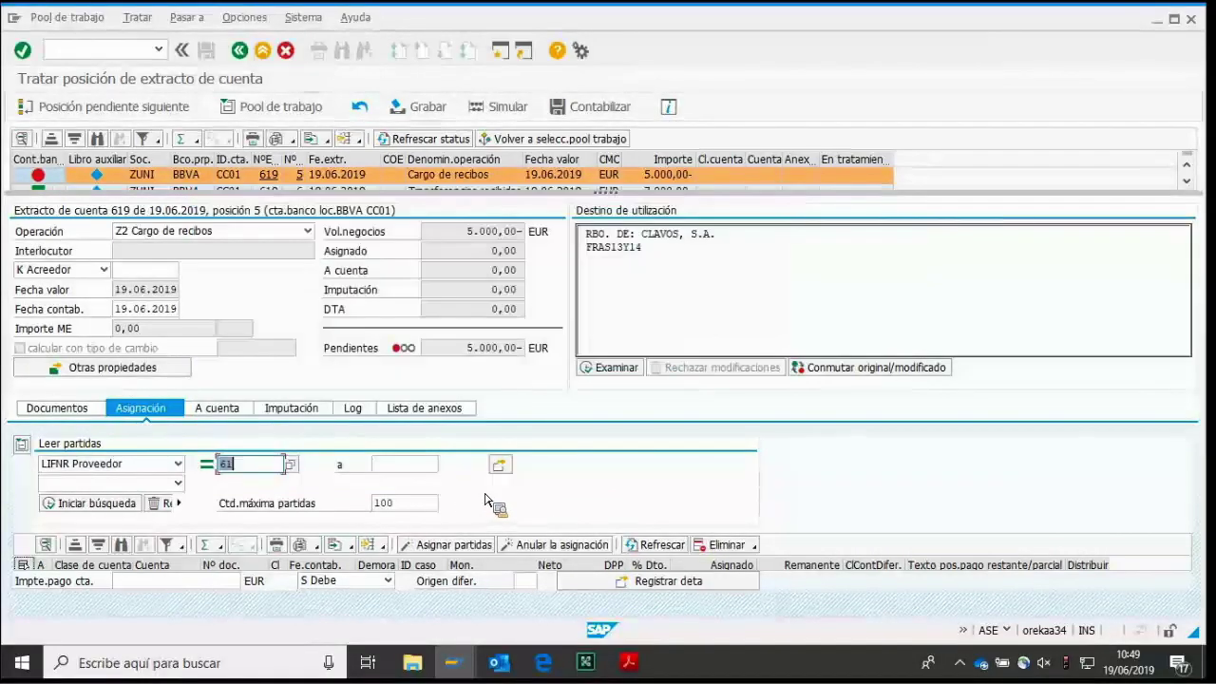
pyautogui.press('Return')
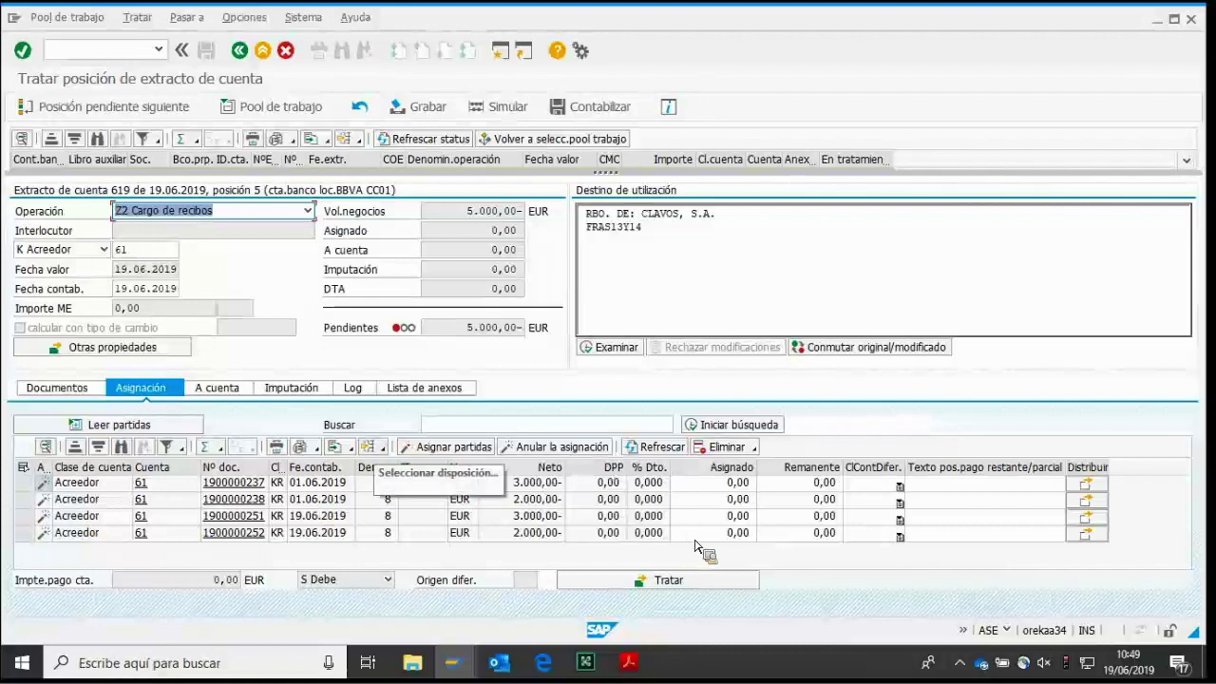
# Add the Referencia column to the layout of the open items list.
pyautogui.press('Up')
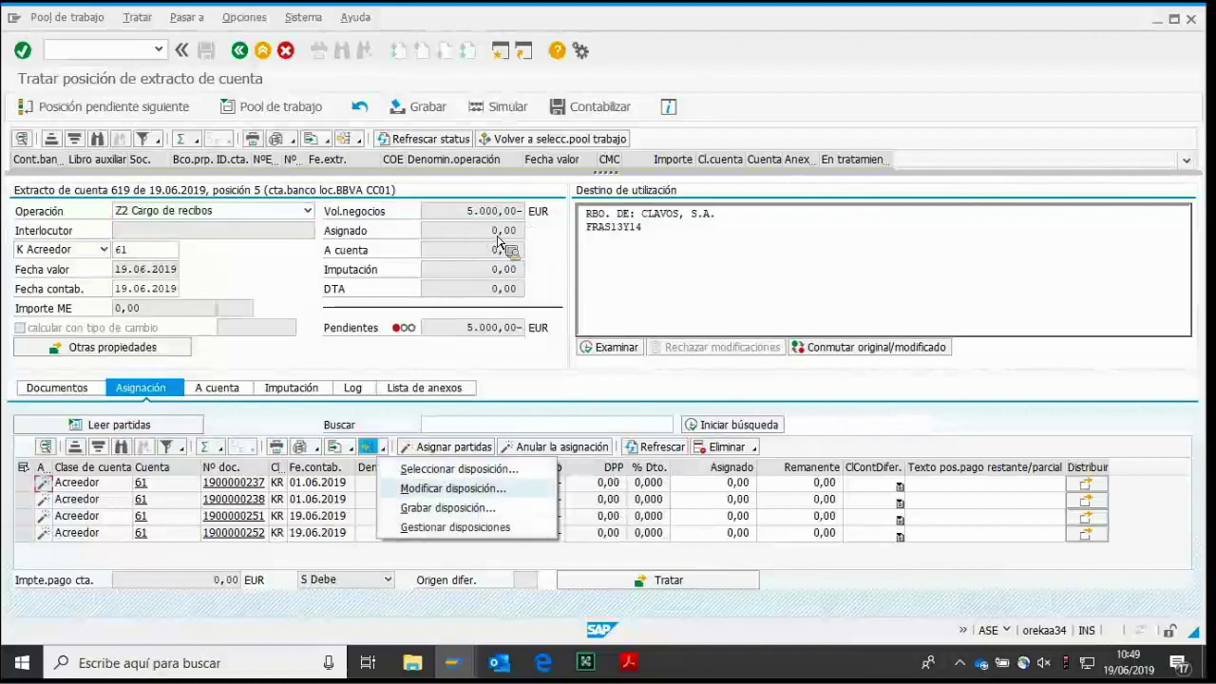
pyautogui.press('Return')
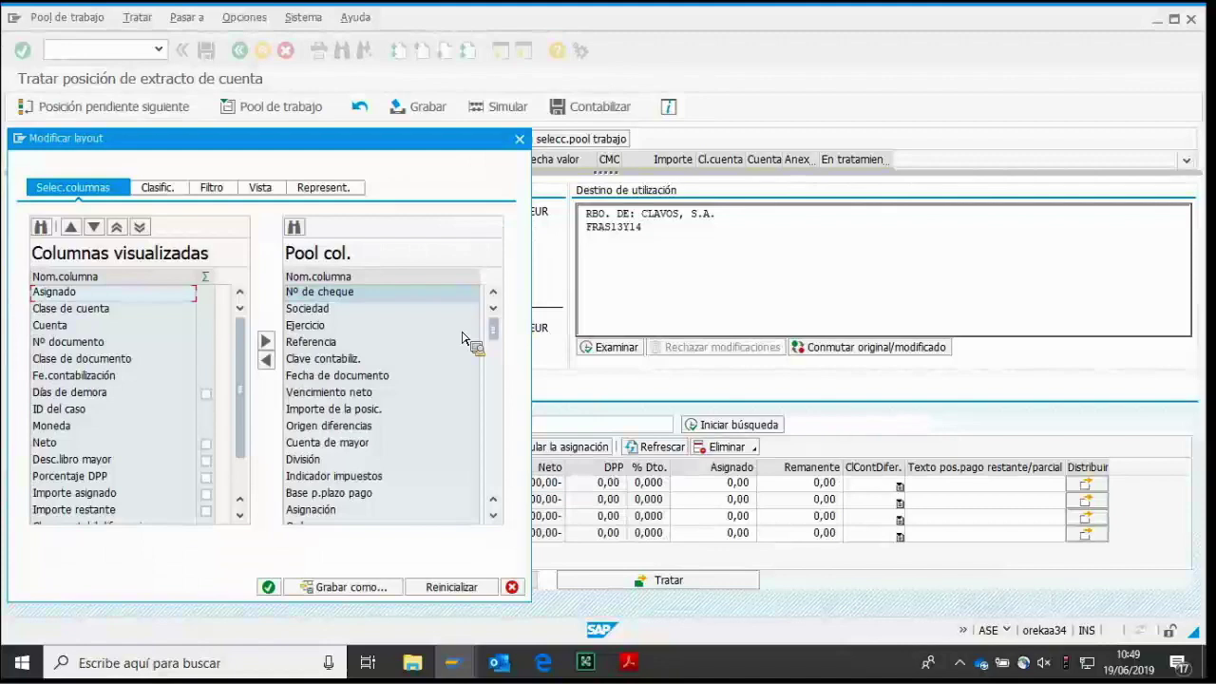
pyautogui.click(466, 341)
pyautogui.moveTo(522, 337); pyautogui.dragTo(52, 542)
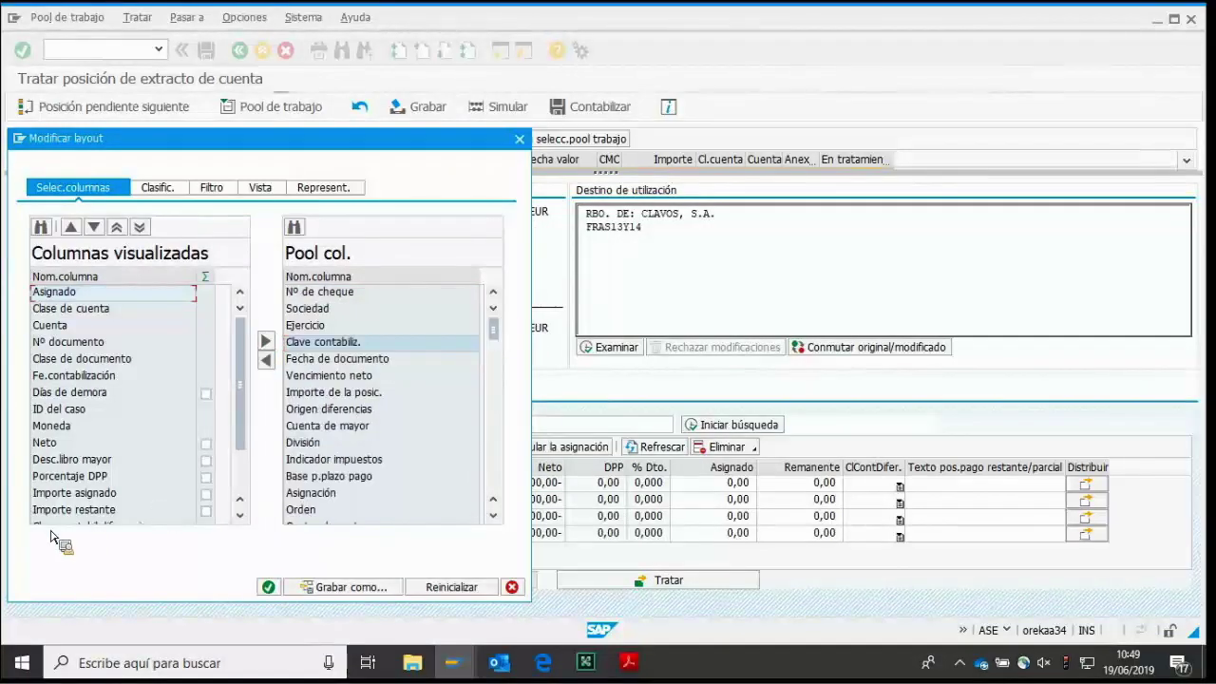
pyautogui.press('Return')
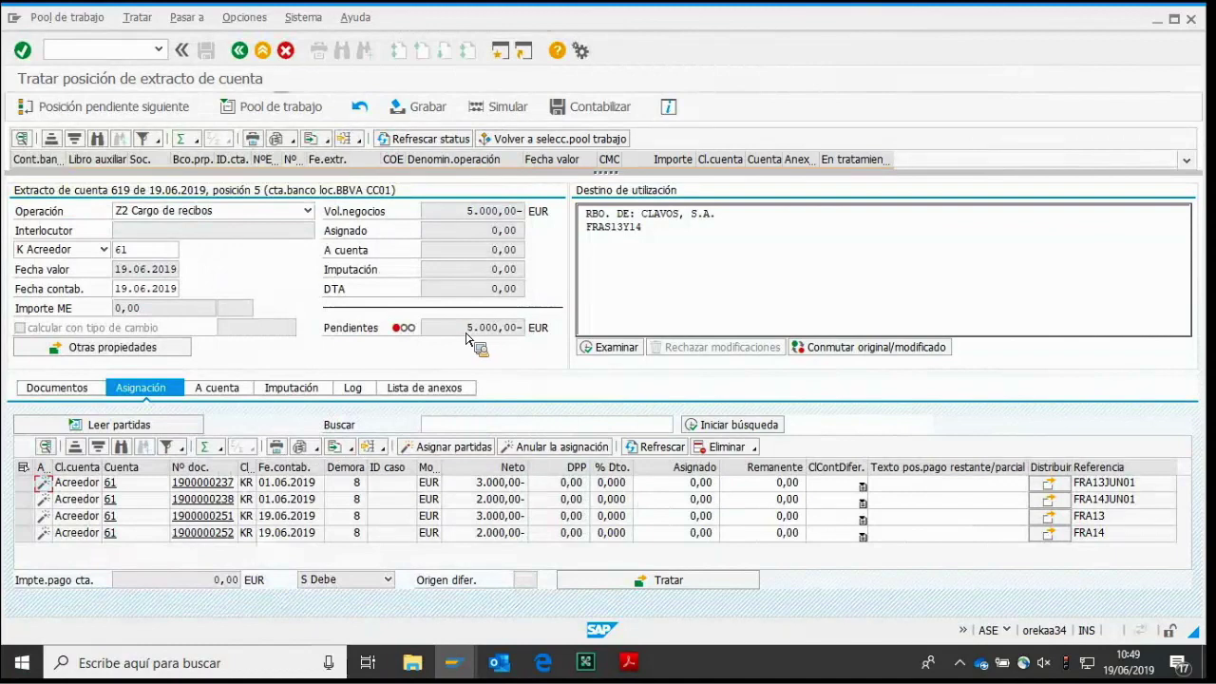
# Assign the vendor invoices with references FRA14 and FRA13 to statement item 5 and post the item.
pyautogui.press('Tab')
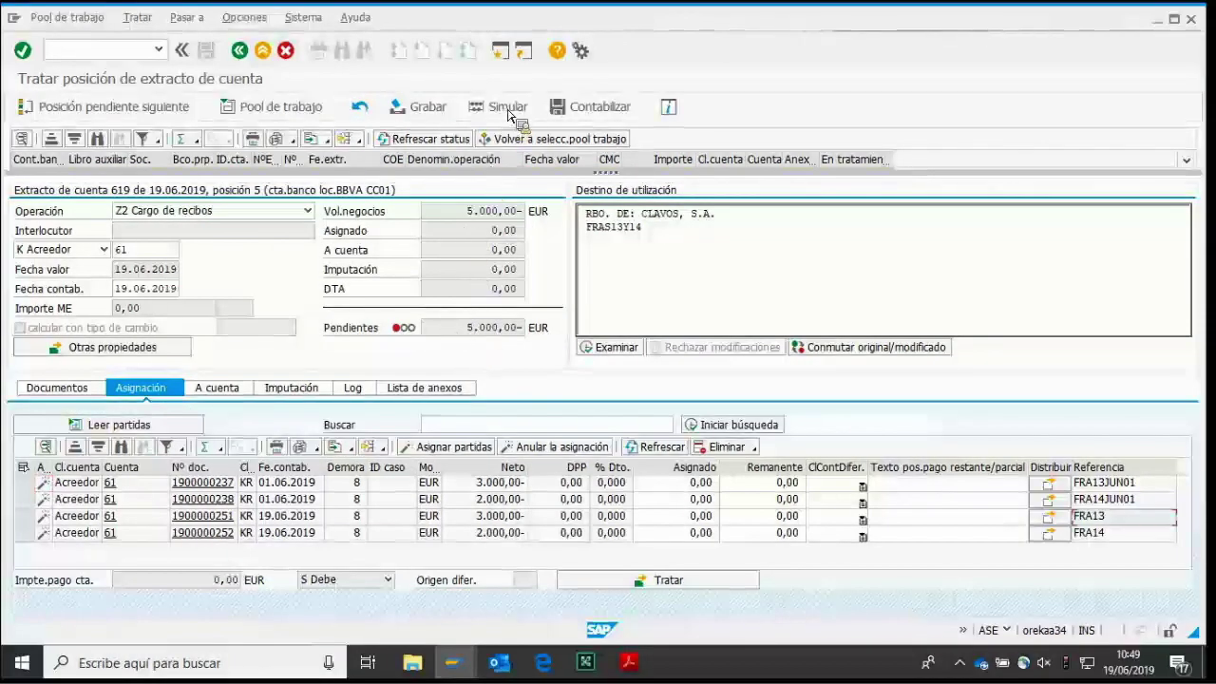
pyautogui.press('Down')
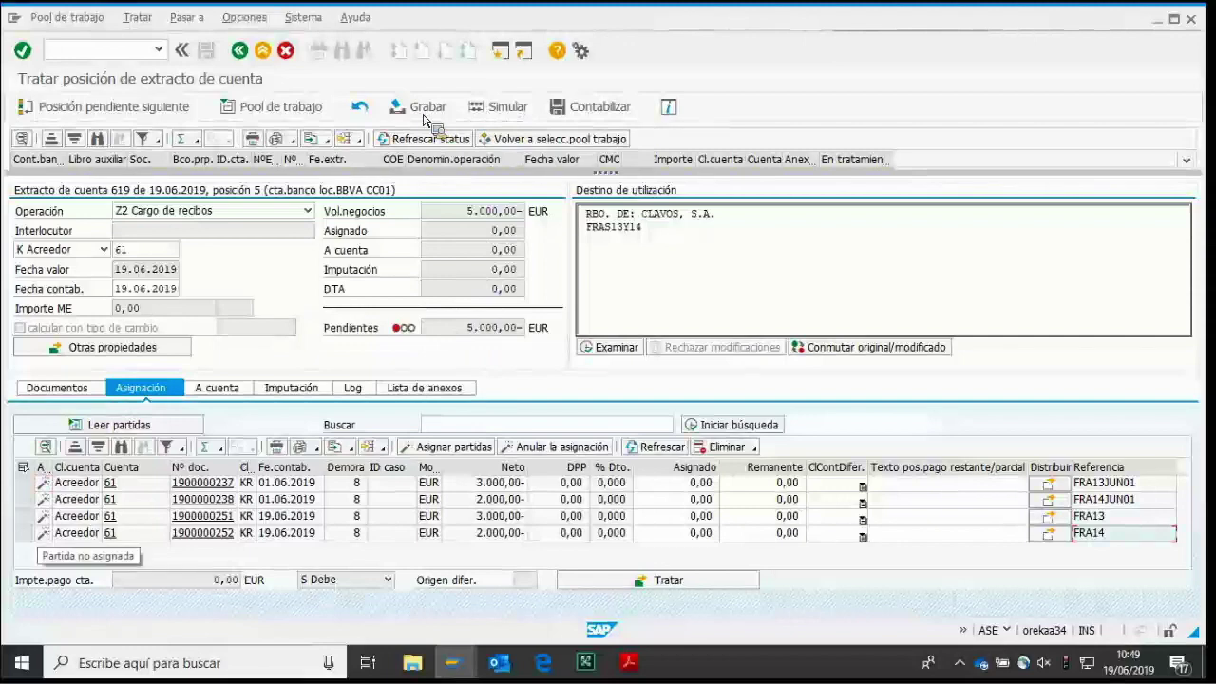
pyautogui.click(43, 533)
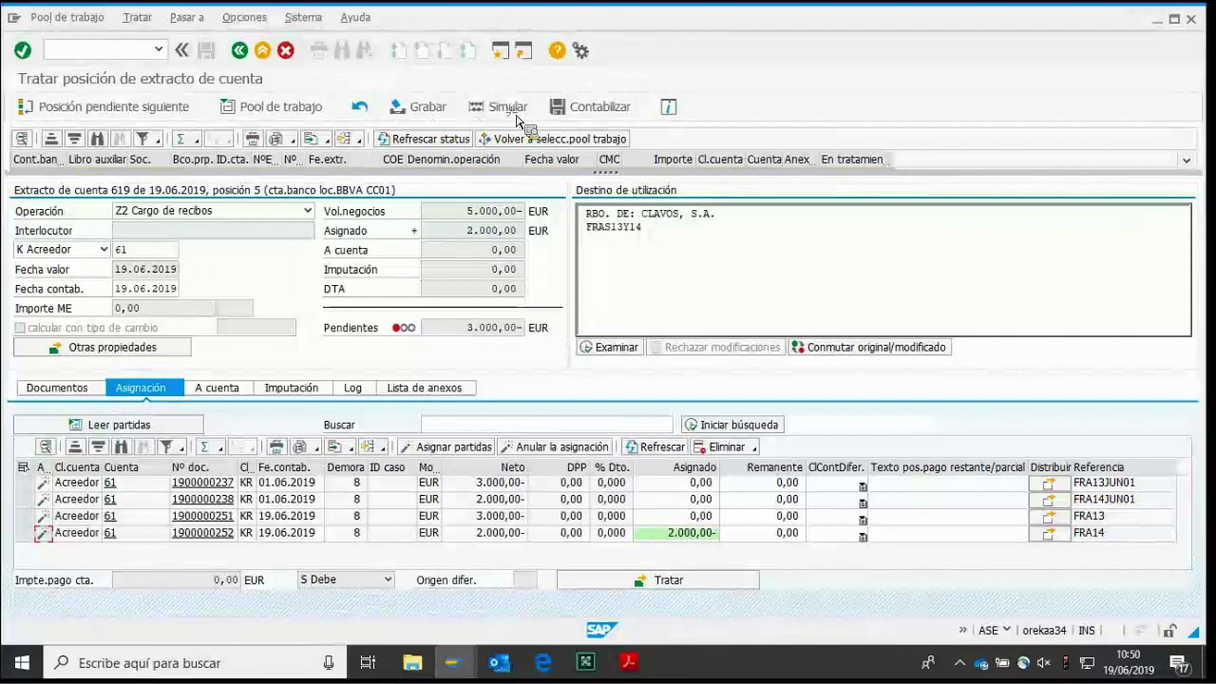
pyautogui.press('Tab')
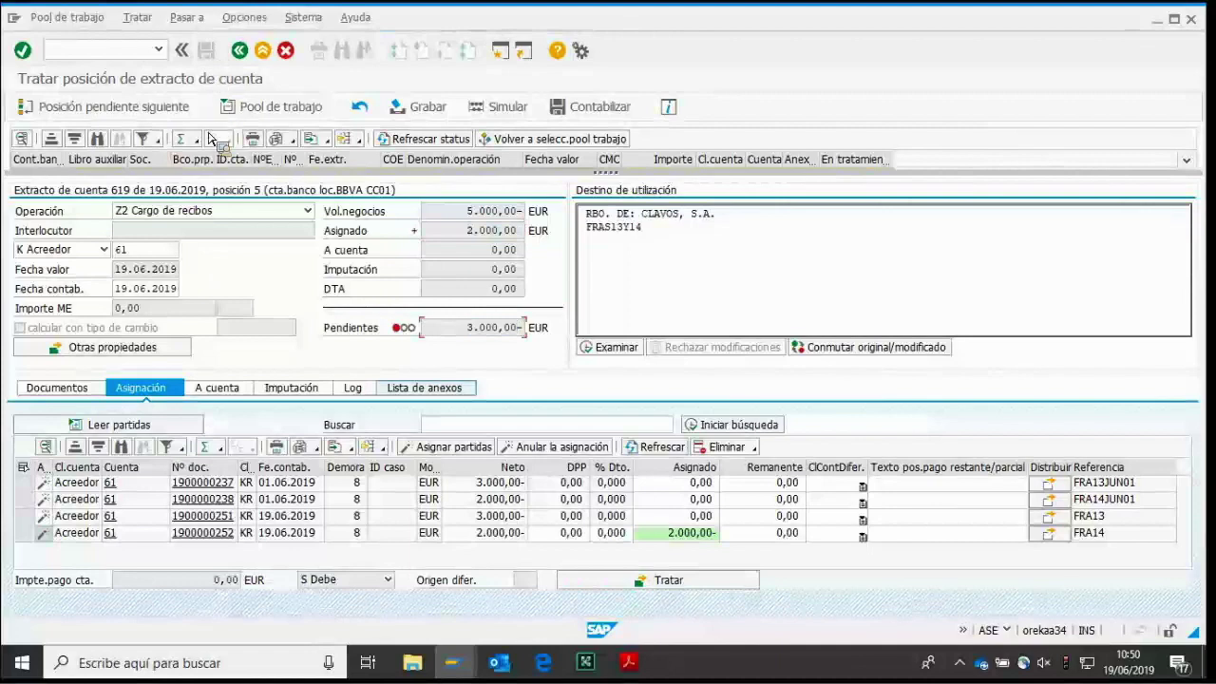
pyautogui.click(42, 516)
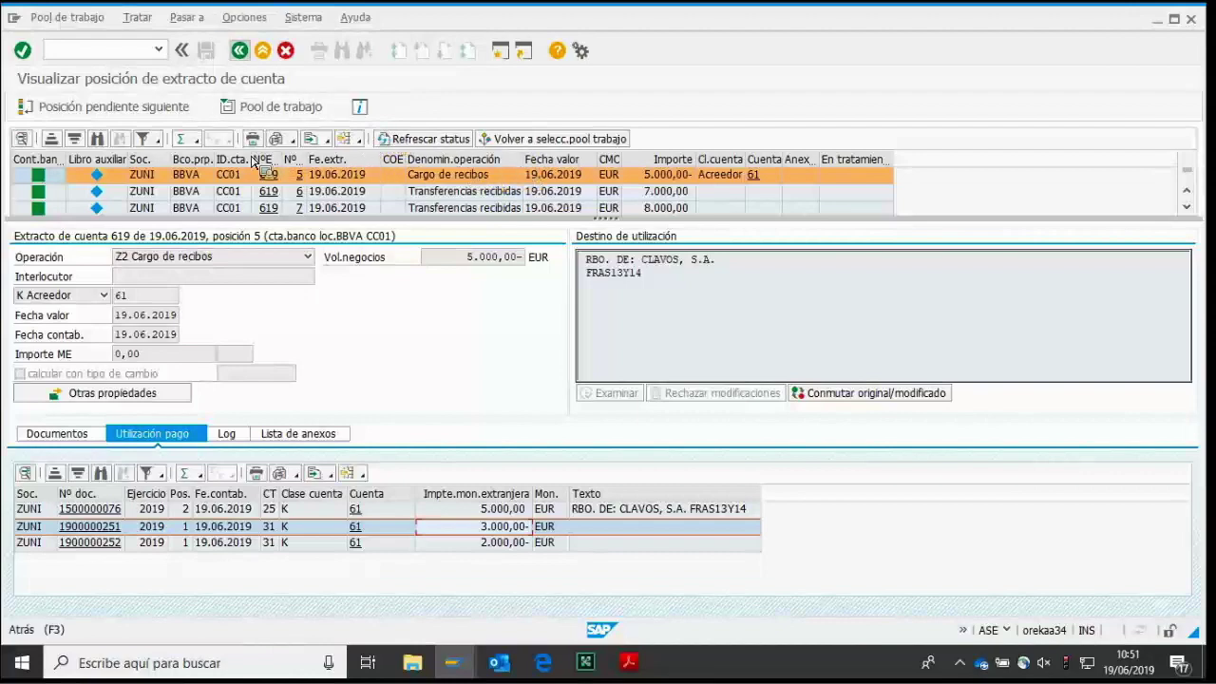
# Return to the account statement monitor, refresh it, and examine the statement's balance difference, process status and difference status.
pyautogui.press('F3')
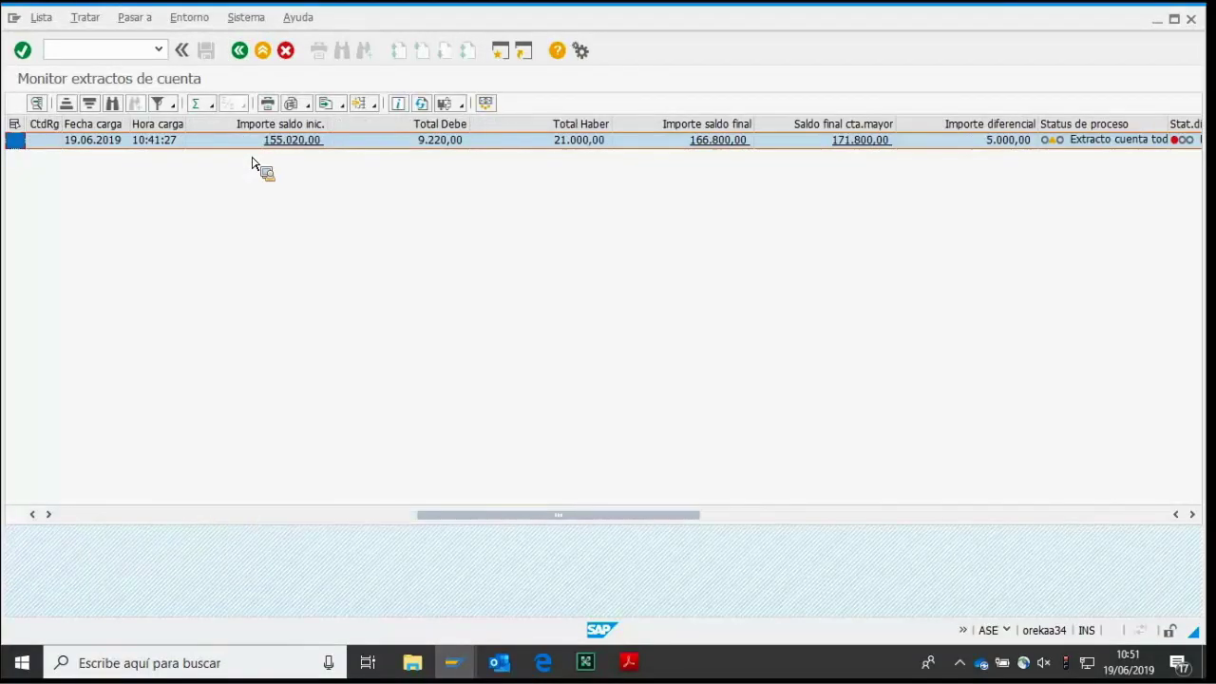
pyautogui.hscroll(5, 256, 166)
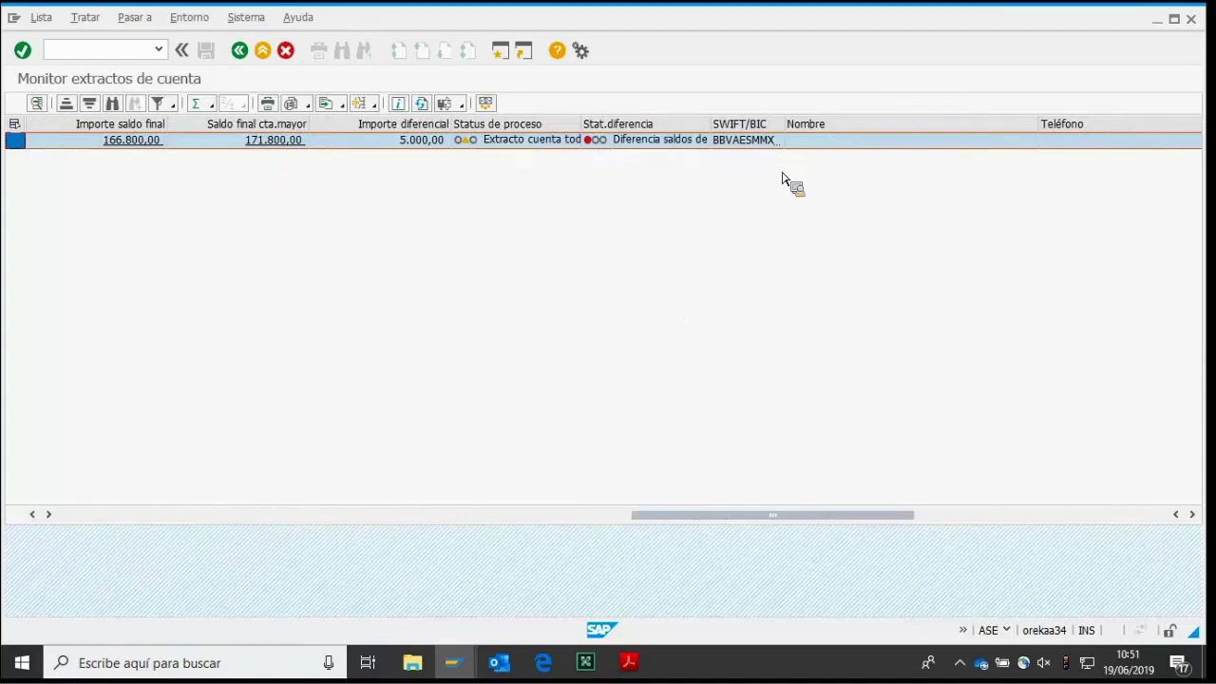
pyautogui.press('F5')
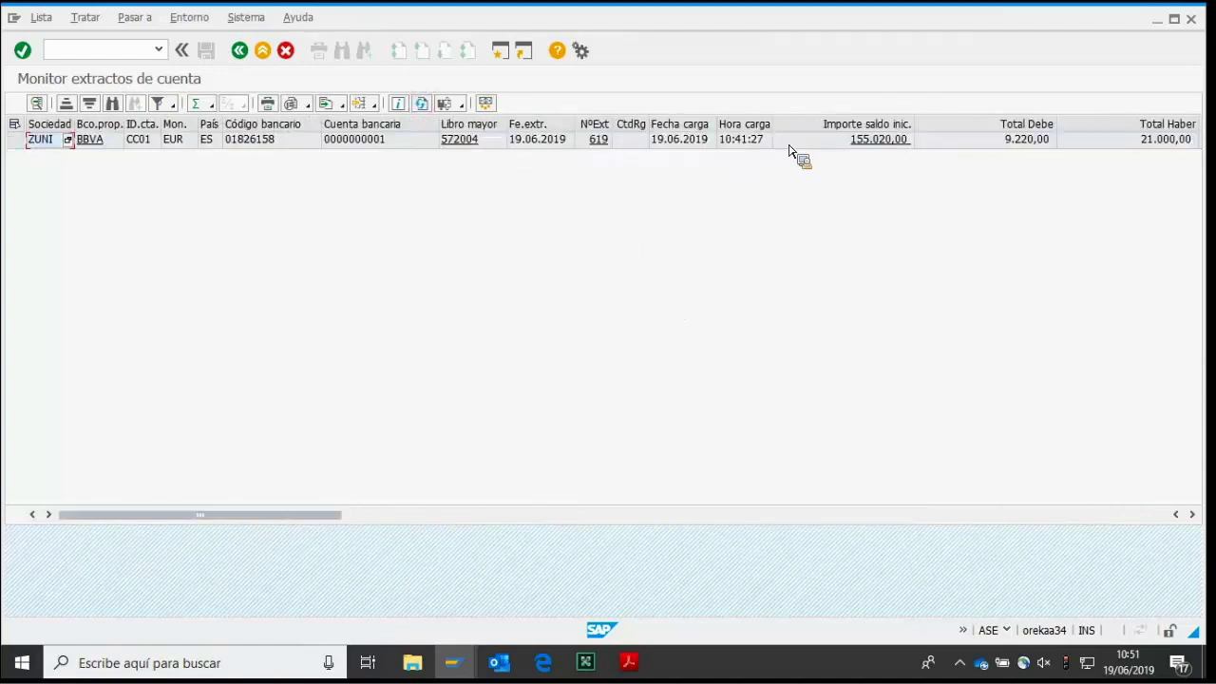
pyautogui.hscroll(6, 790, 154)
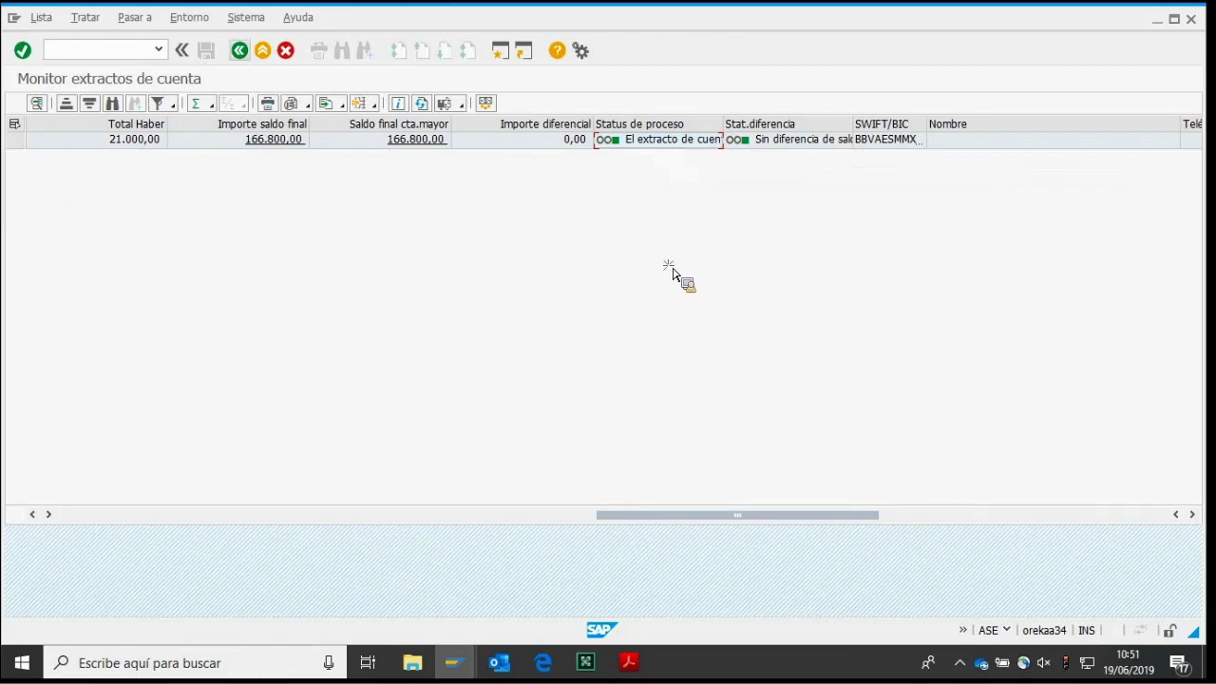
# Reopen the items of statement 619 and display the bank ledger document of item 6, the 7.000,00 EUR received transfer.
pyautogui.click(15, 139)
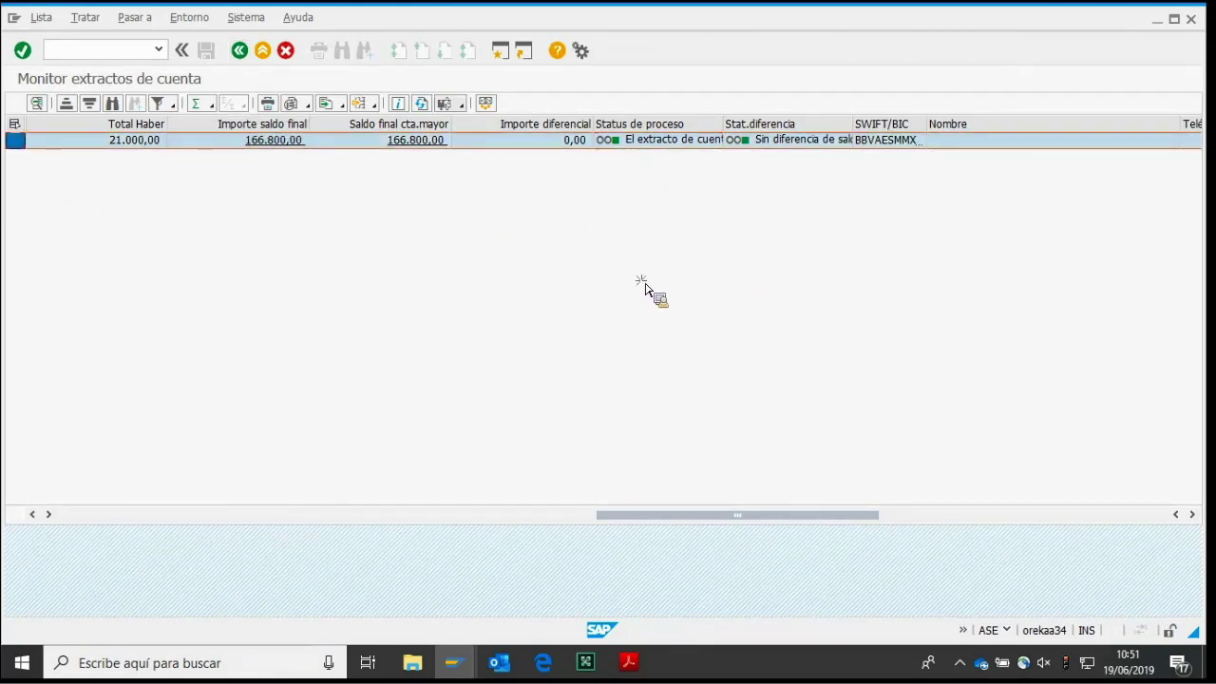
pyautogui.click(450, 103)
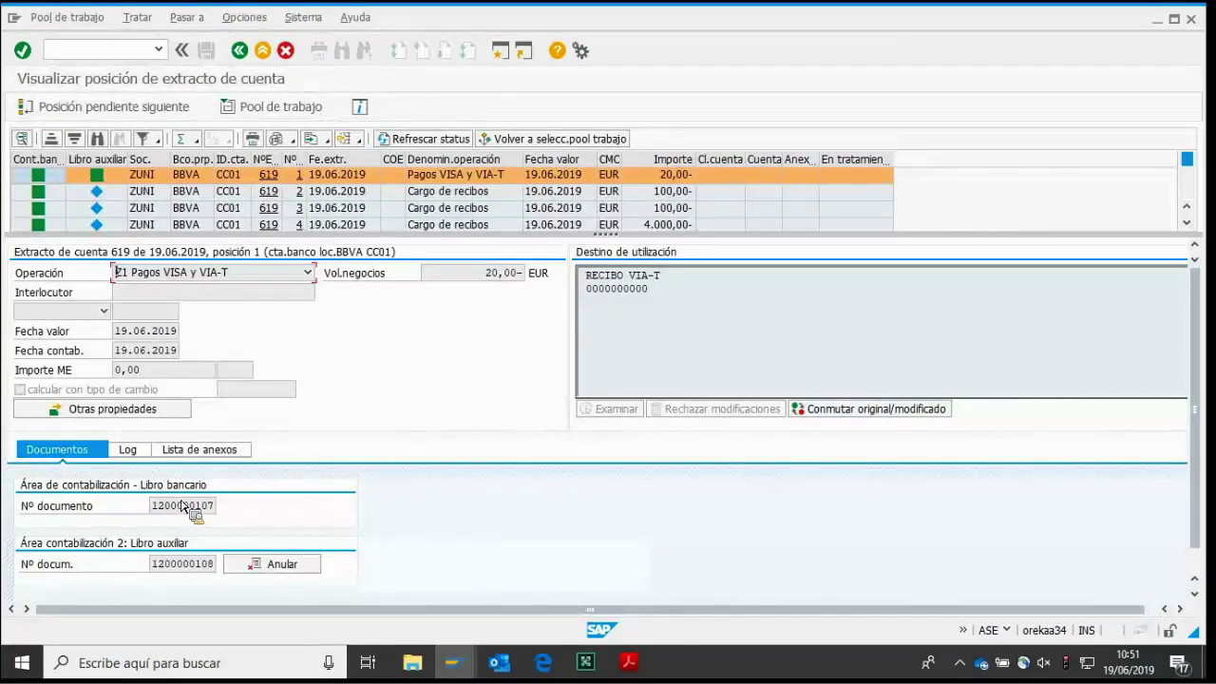
pyautogui.scroll(-2, 181, 500)
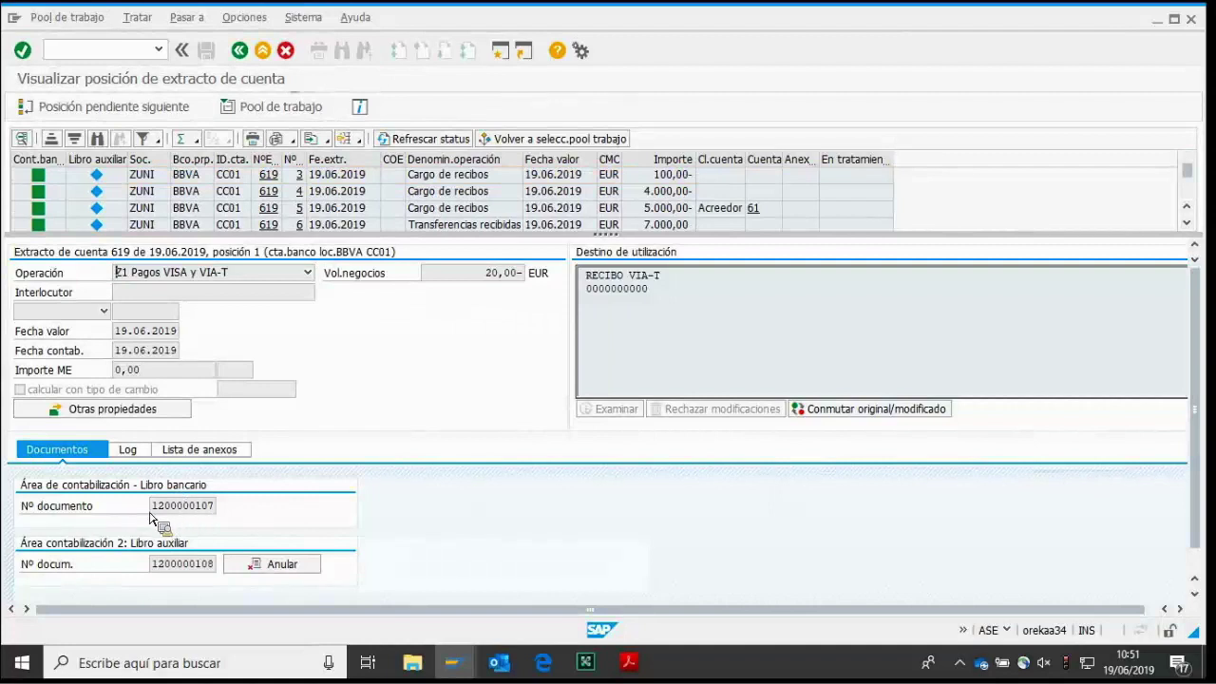
pyautogui.scroll(-2, 361, 218)
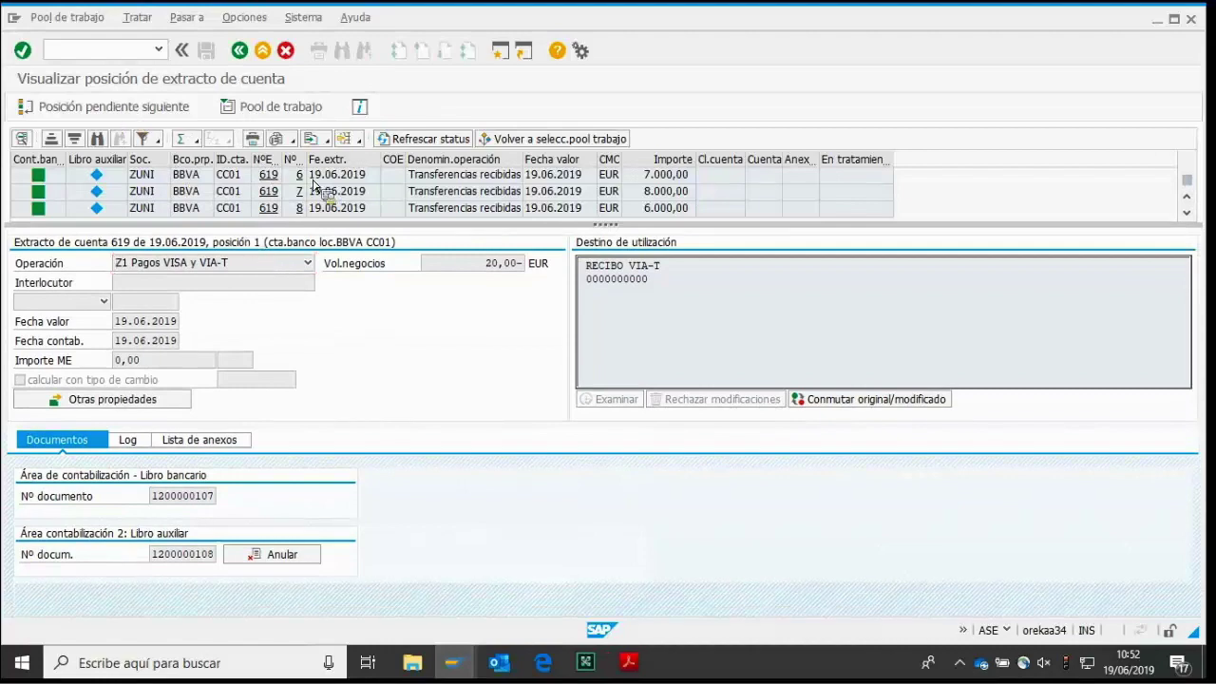
pyautogui.click(760, 174)
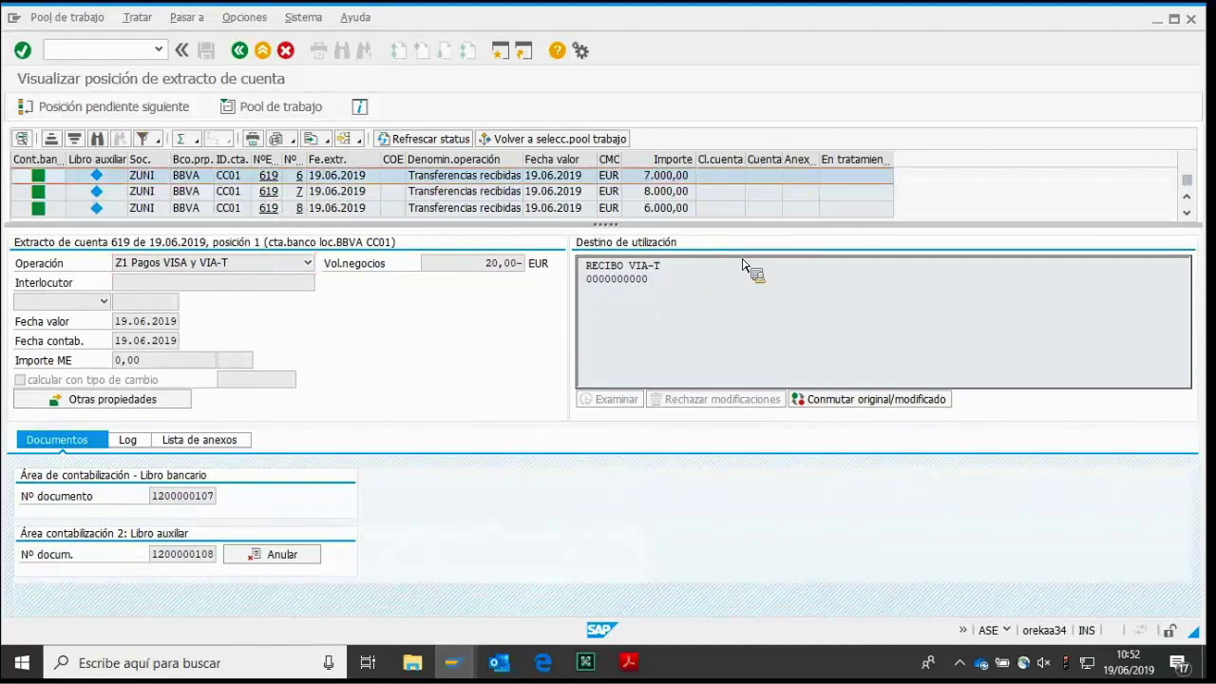
pyautogui.moveTo(728, 266); pyautogui.dragTo(642, 278)
pyautogui.click(706, 357)
pyautogui.press('End')
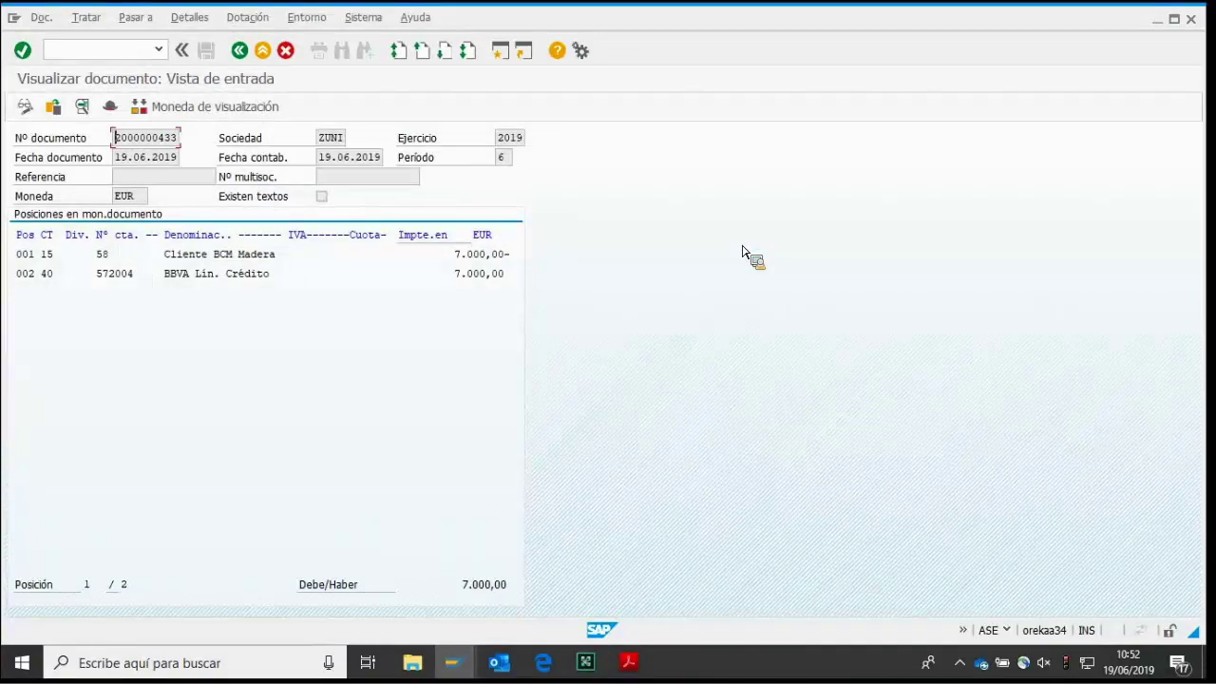
# Display the document's header data, check its transaction code and header text, and return to statement item 6.
pyautogui.press('Down')
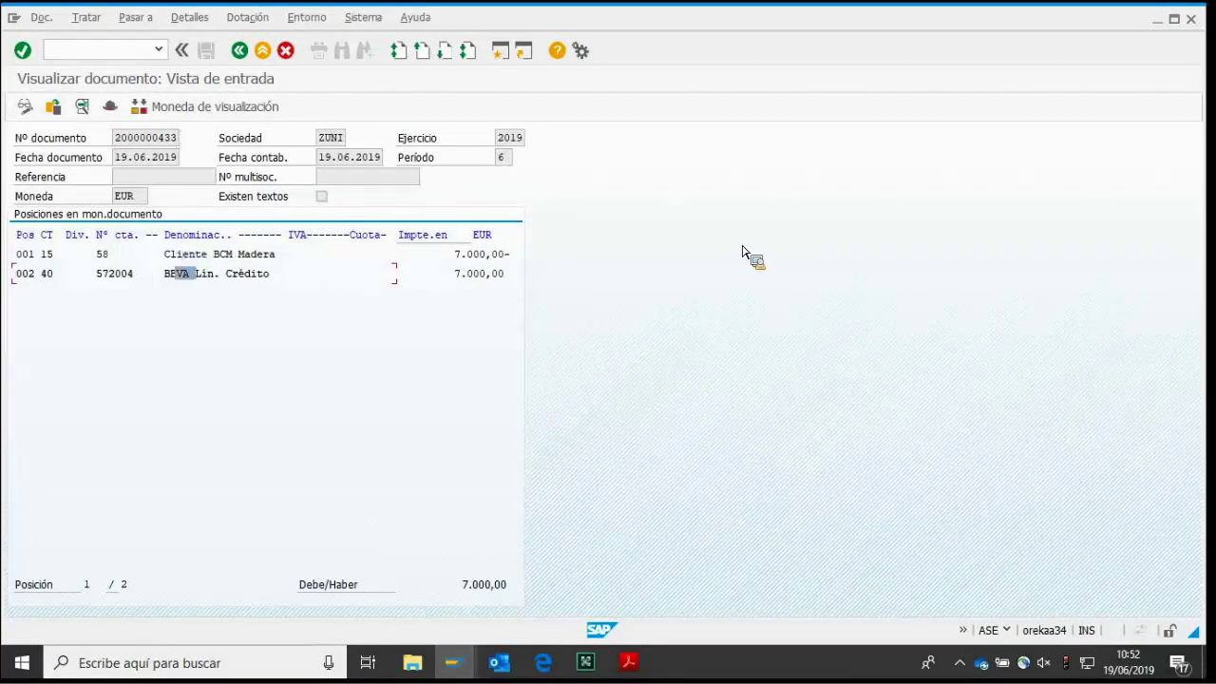
pyautogui.press('F5')
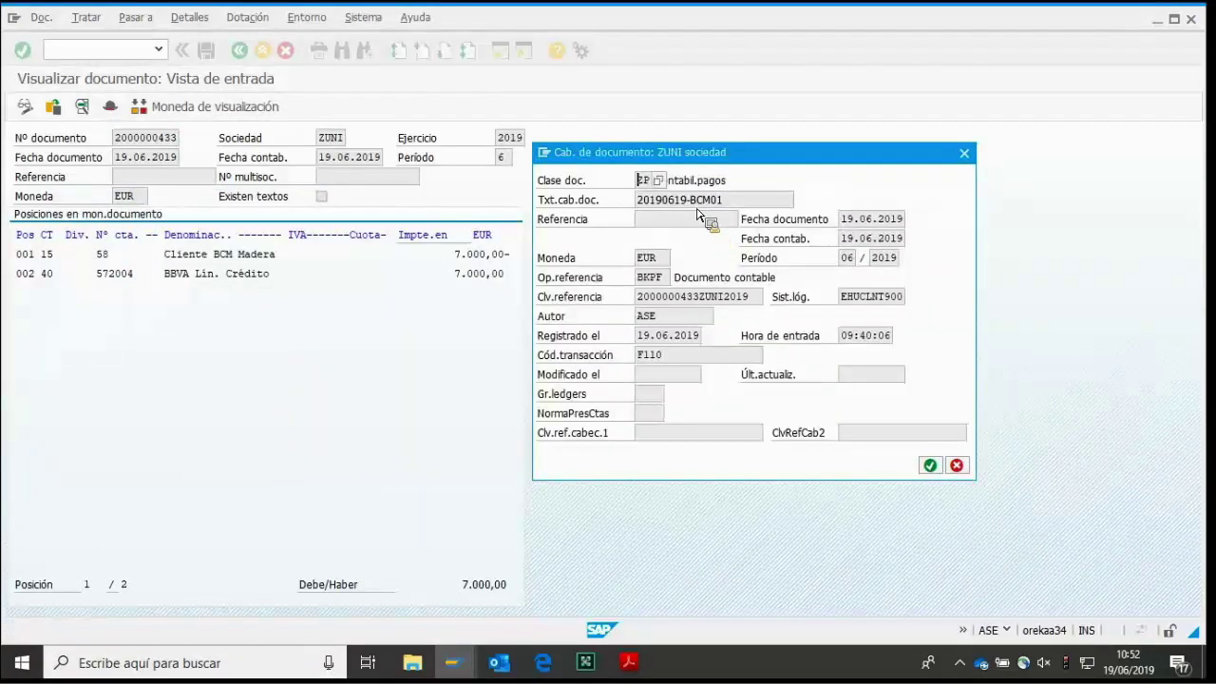
pyautogui.press('Tab')
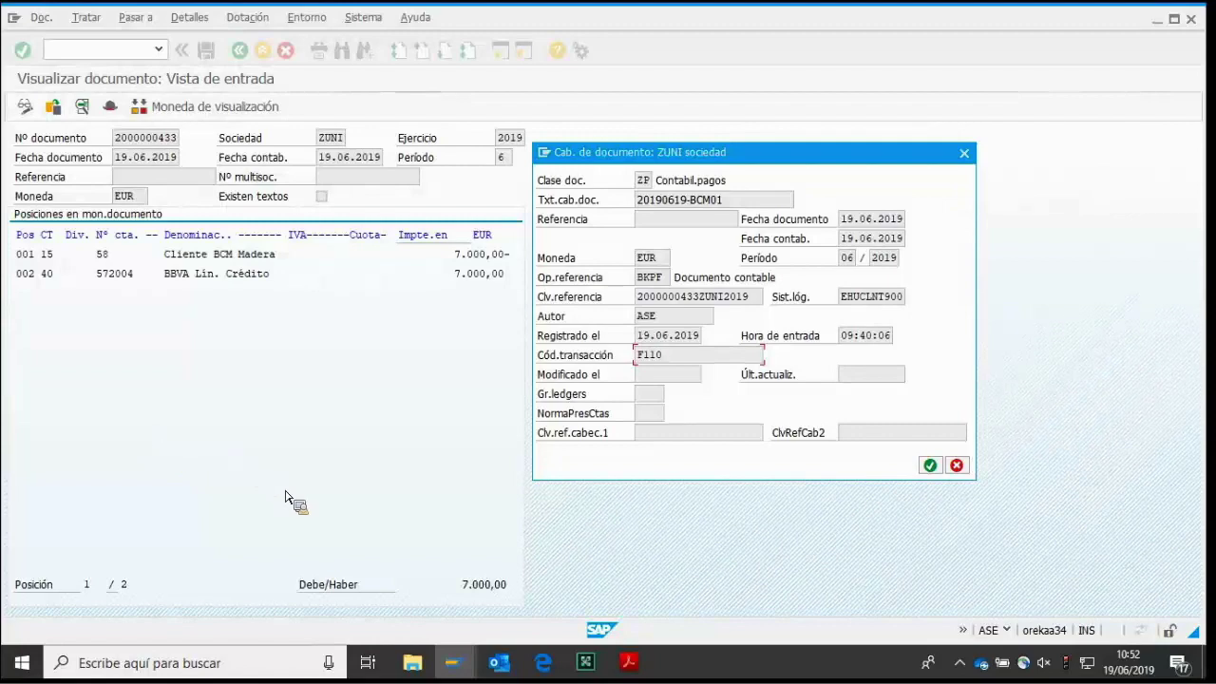
pyautogui.press('Tab')
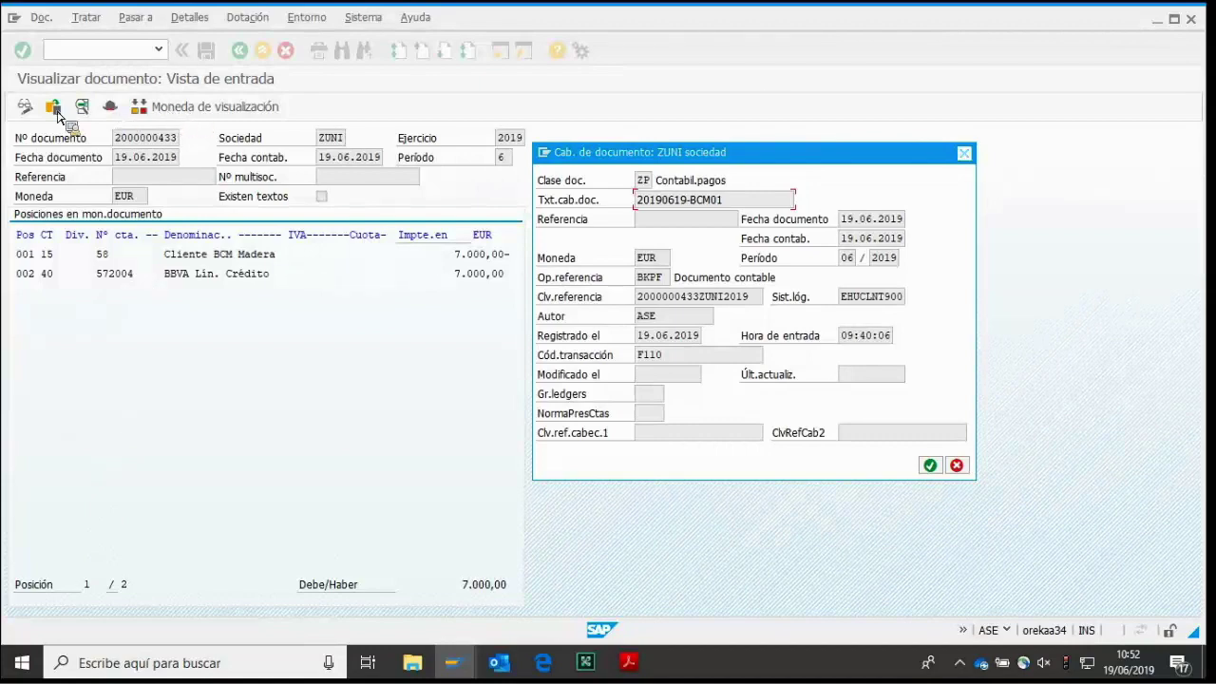
pyautogui.press('Return')
pyautogui.press('F3')
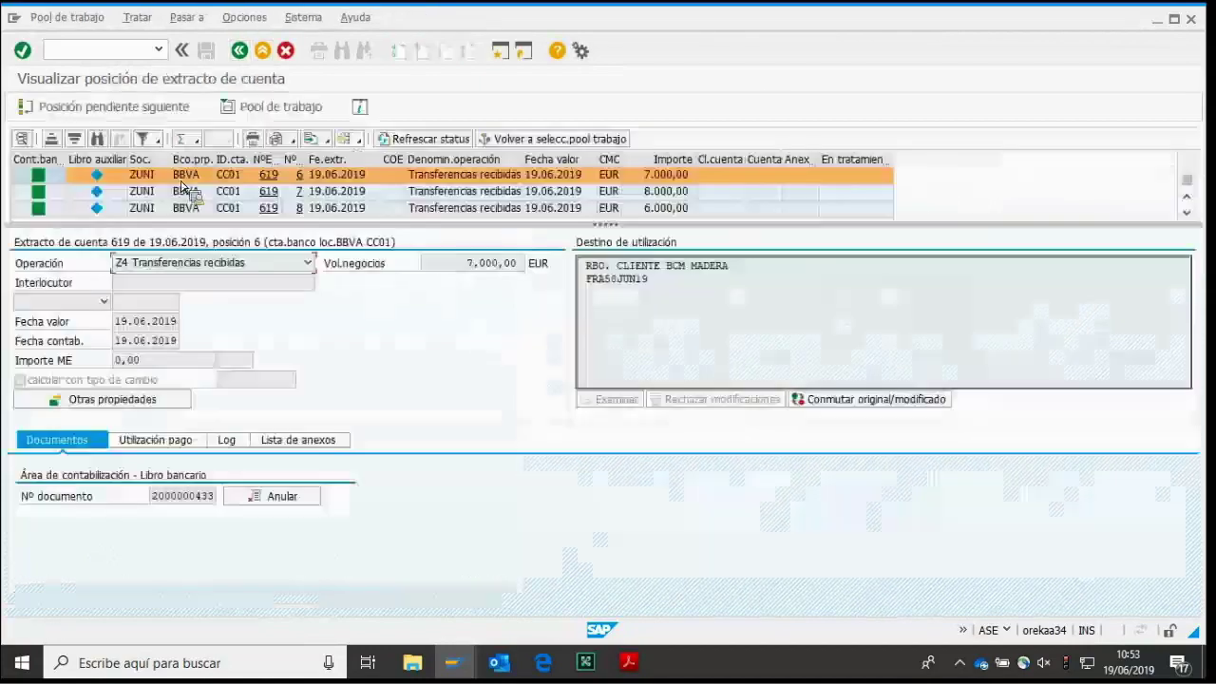
# Show the payment usage of statement item 6, open the customer's cleared 7.000,00 EUR invoice, and return to the item.
pyautogui.click(172, 186)
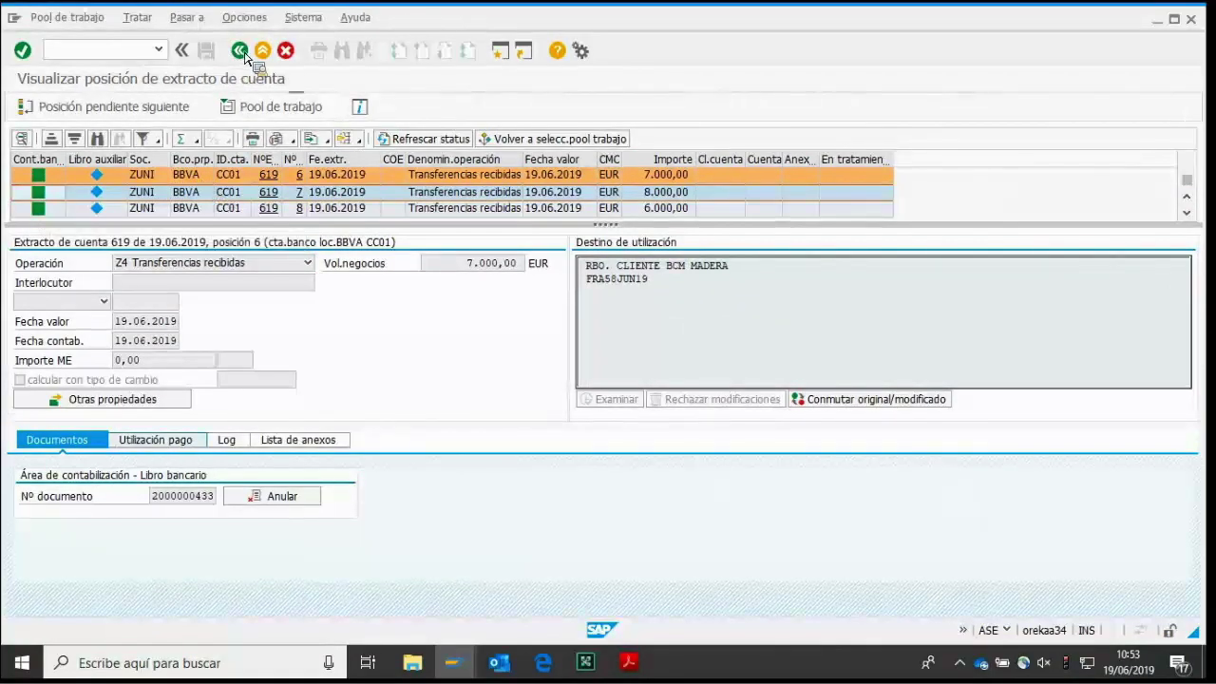
pyautogui.press('Return')
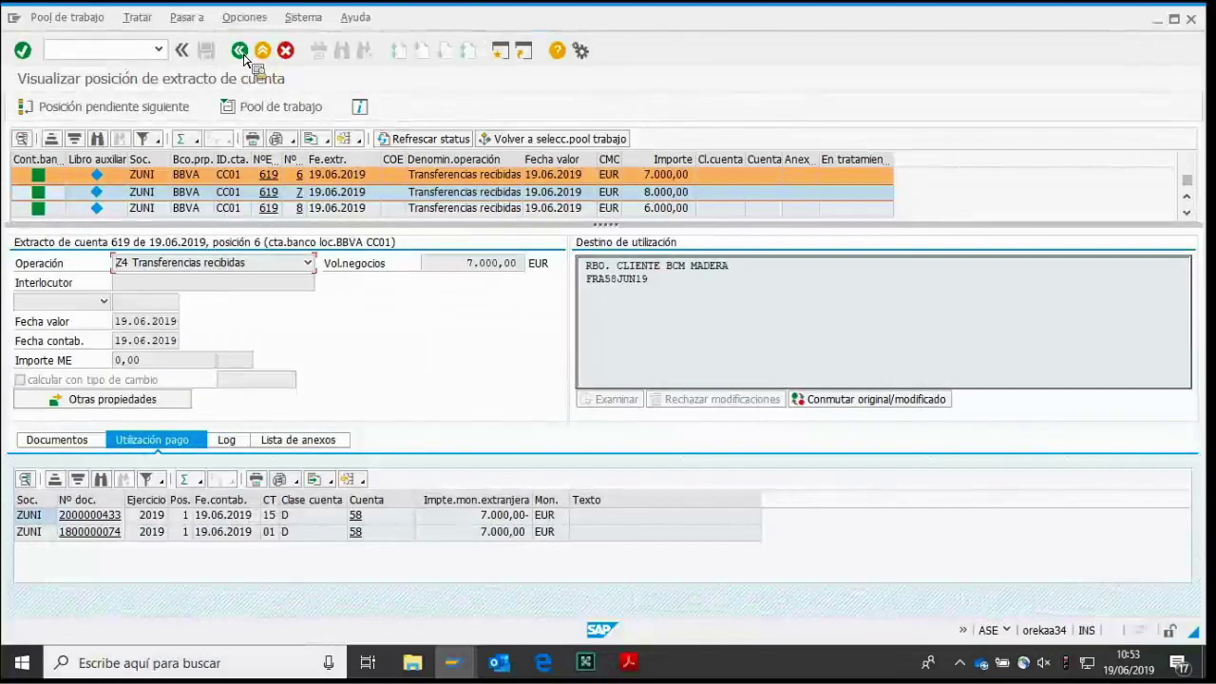
pyautogui.press('Tab')
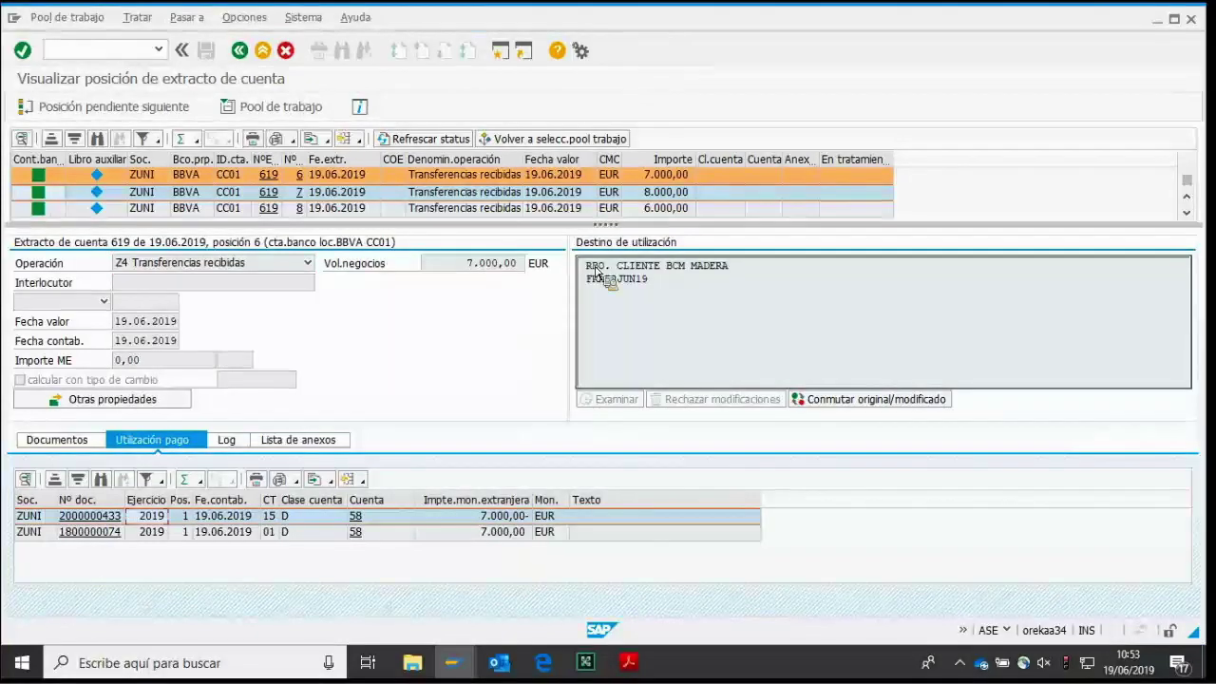
pyautogui.press('Down')
pyautogui.press('F2')
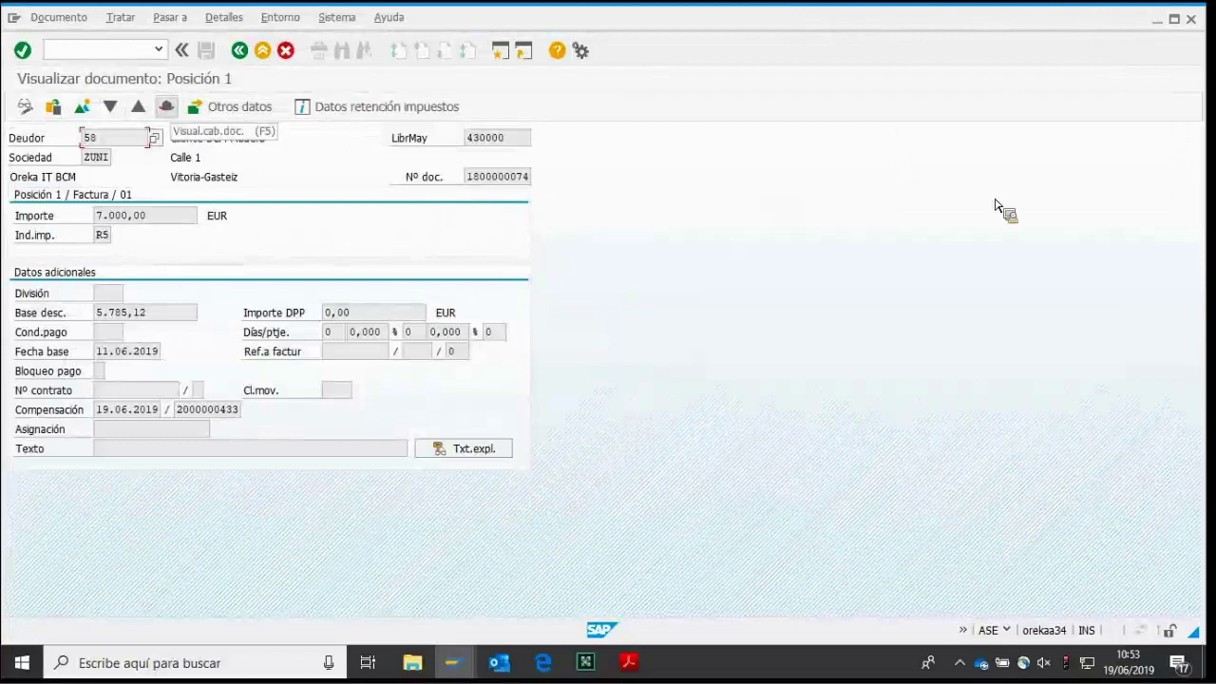
pyautogui.press('F9')
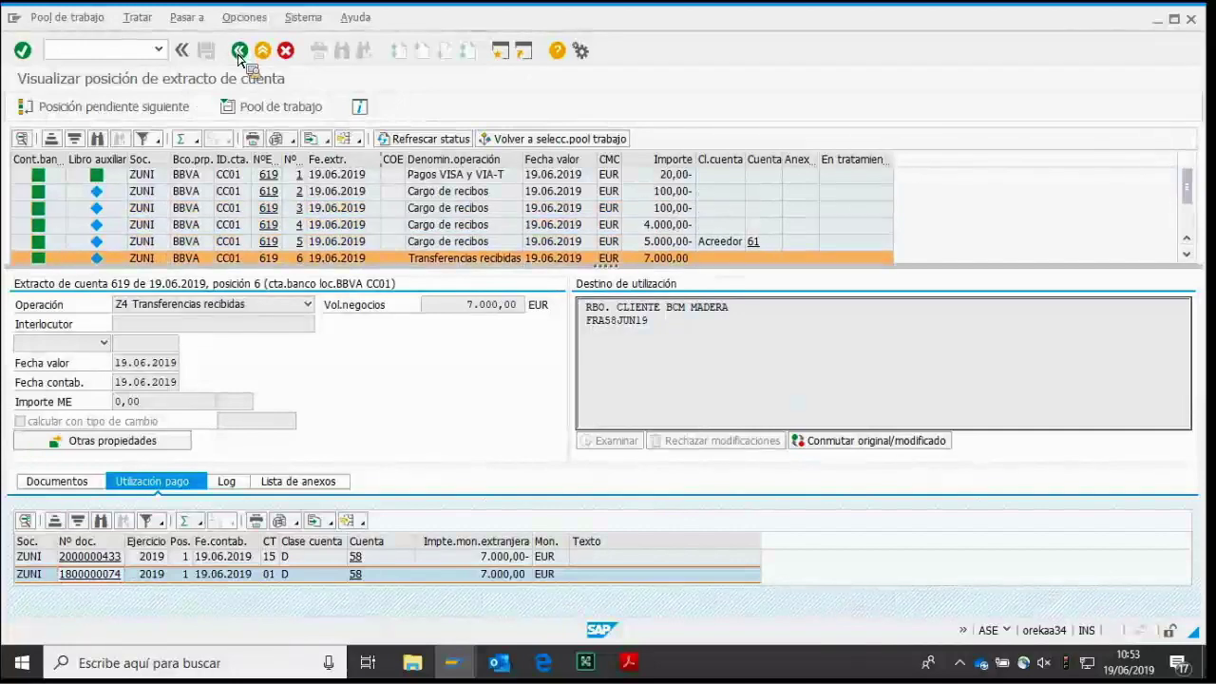
pyautogui.click(238, 52)
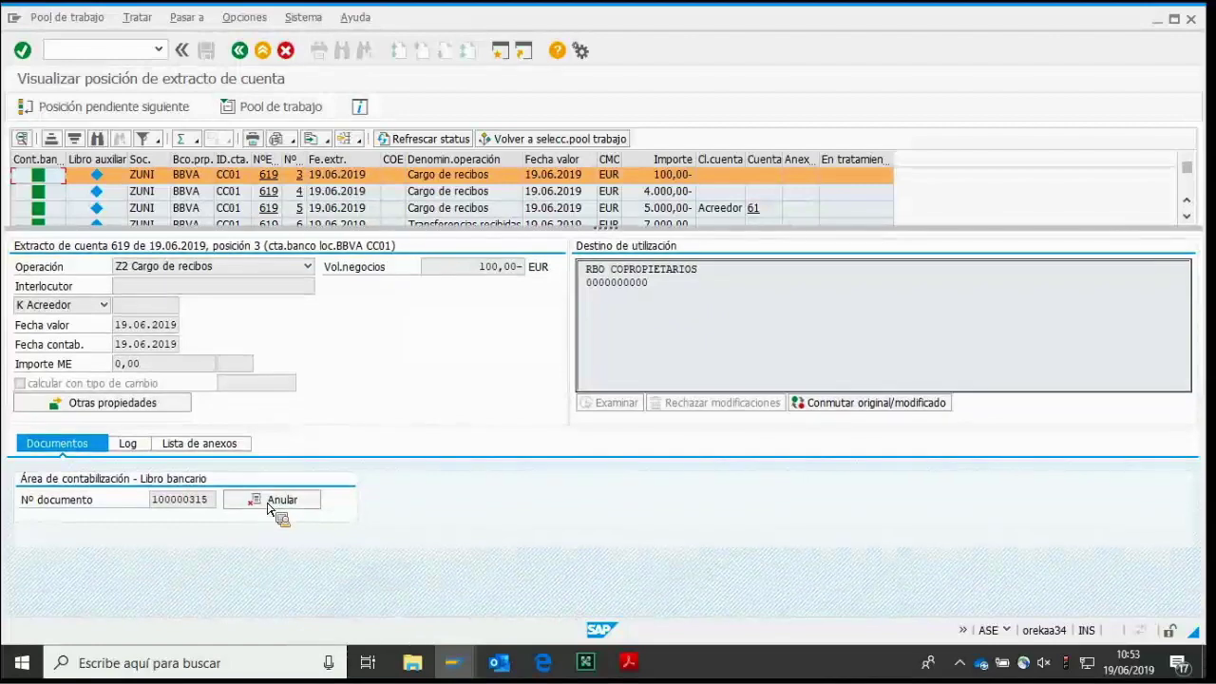
# Display the bank ledger document of statement item 3, the 100,00 EUR receipt charge, and check its expense account.
pyautogui.click(285, 507)
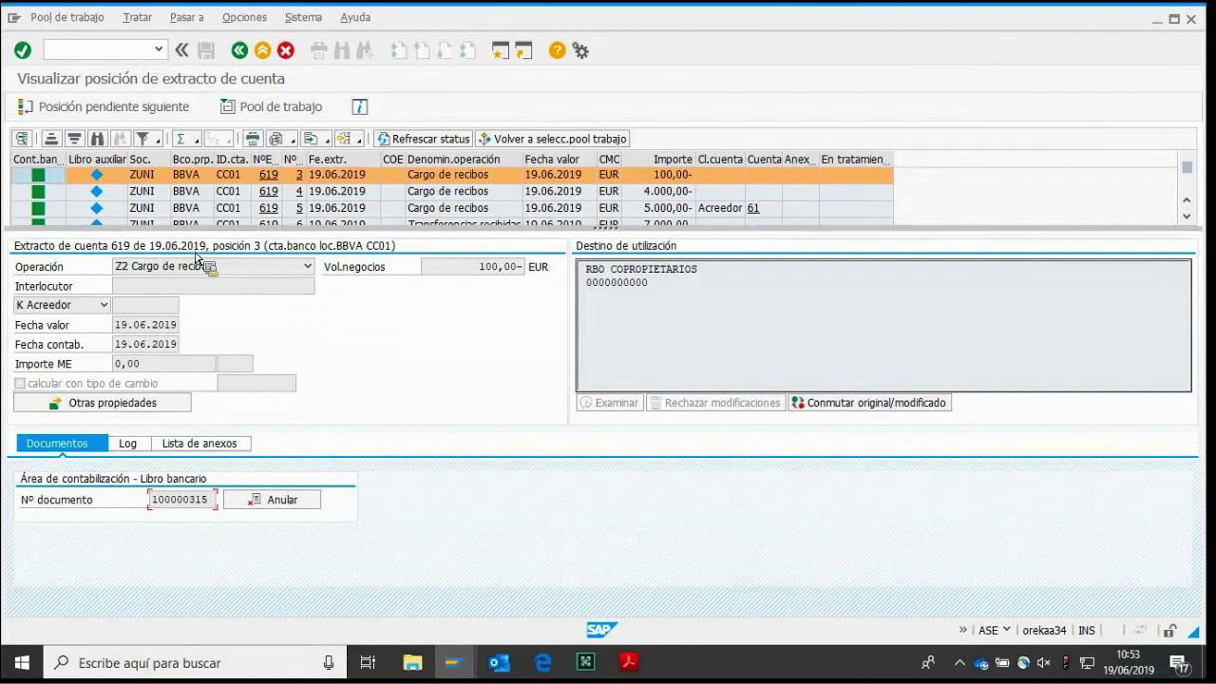
pyautogui.press('F2')
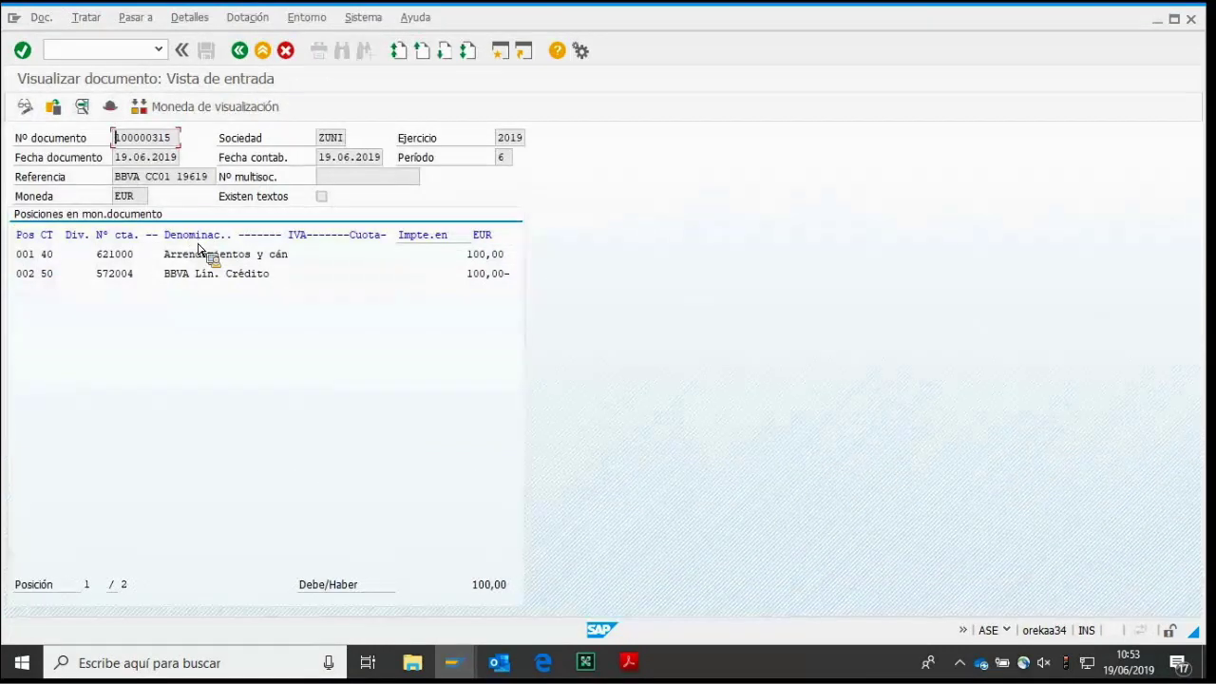
pyautogui.moveTo(97, 254); pyautogui.dragTo(116, 254)
pyautogui.click(209, 312)
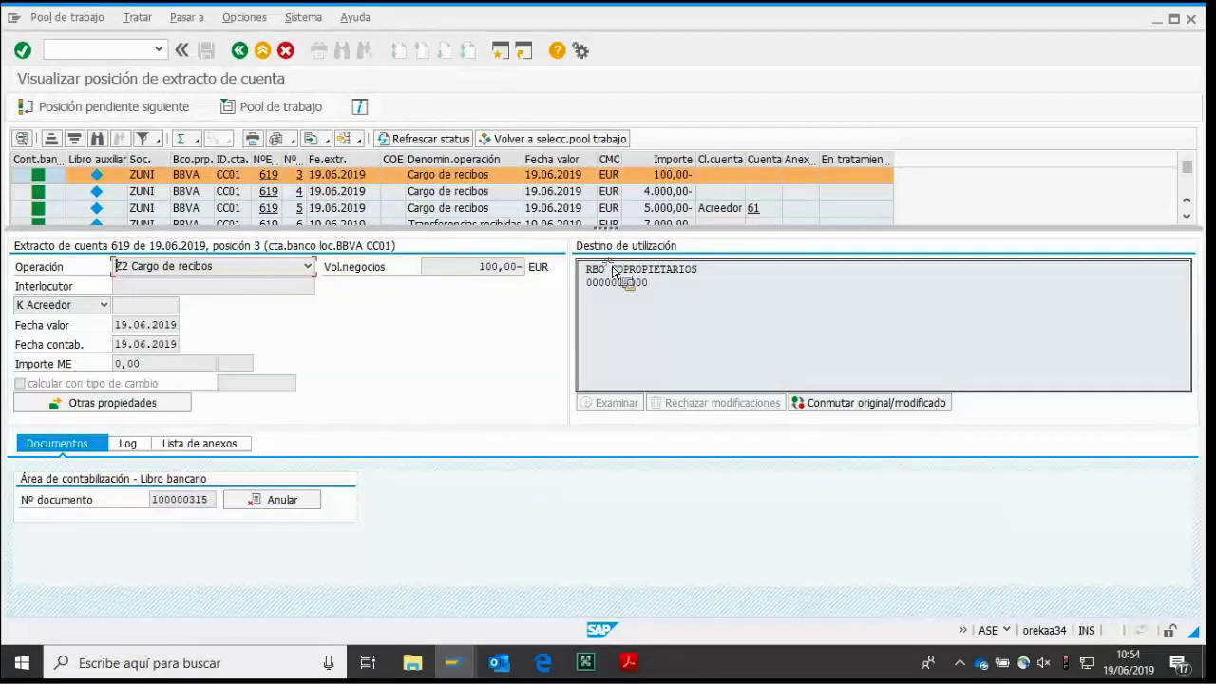
# Reverse the bank ledger document of statement item 3 with reversal reason 01, Anulación en período actual.
pyautogui.click(189, 498)
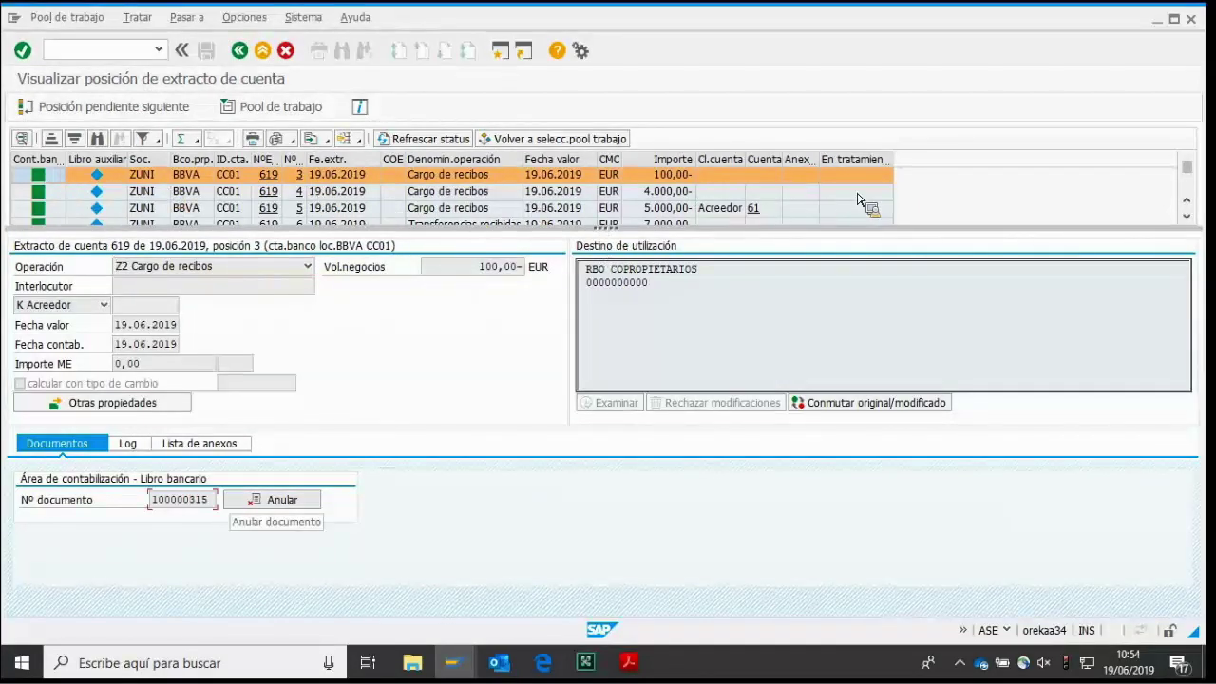
pyautogui.click(272, 499)
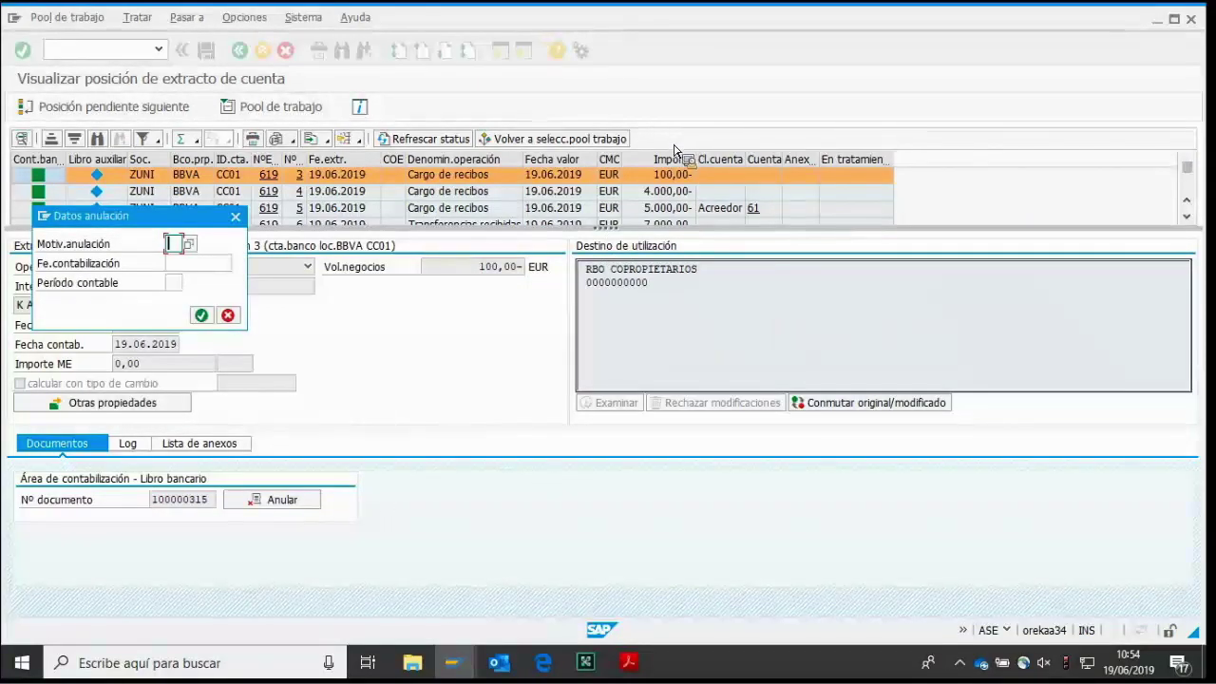
pyautogui.press('F4')
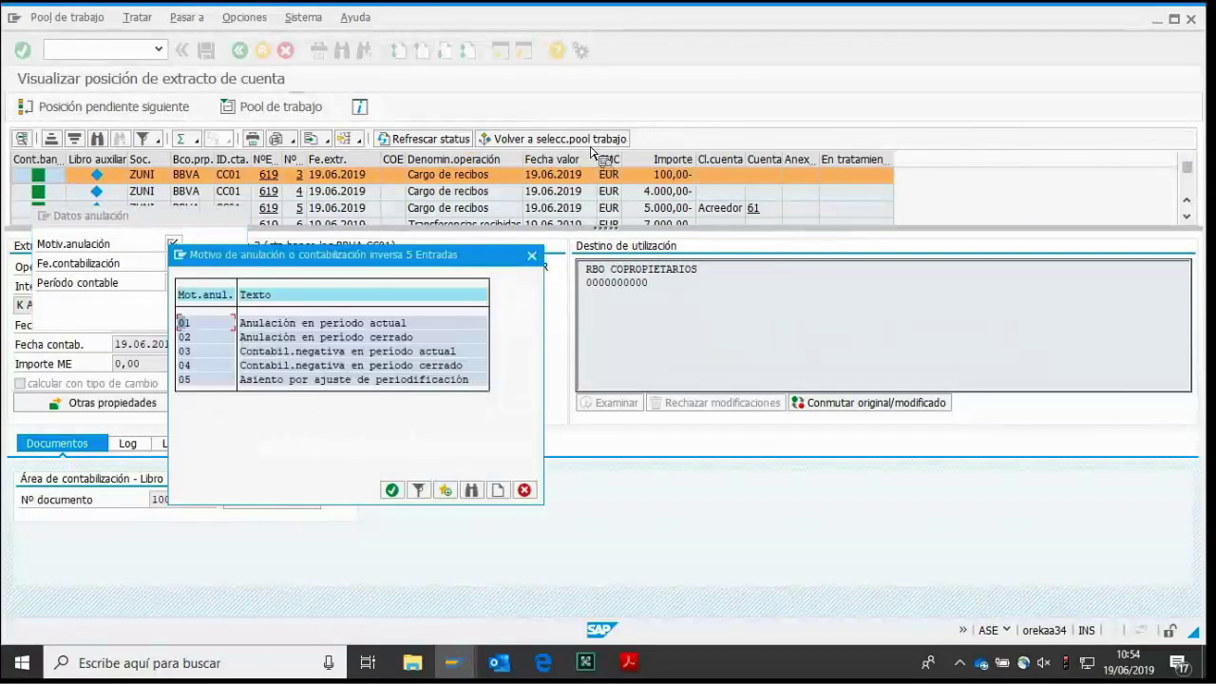
pyautogui.press('Return')
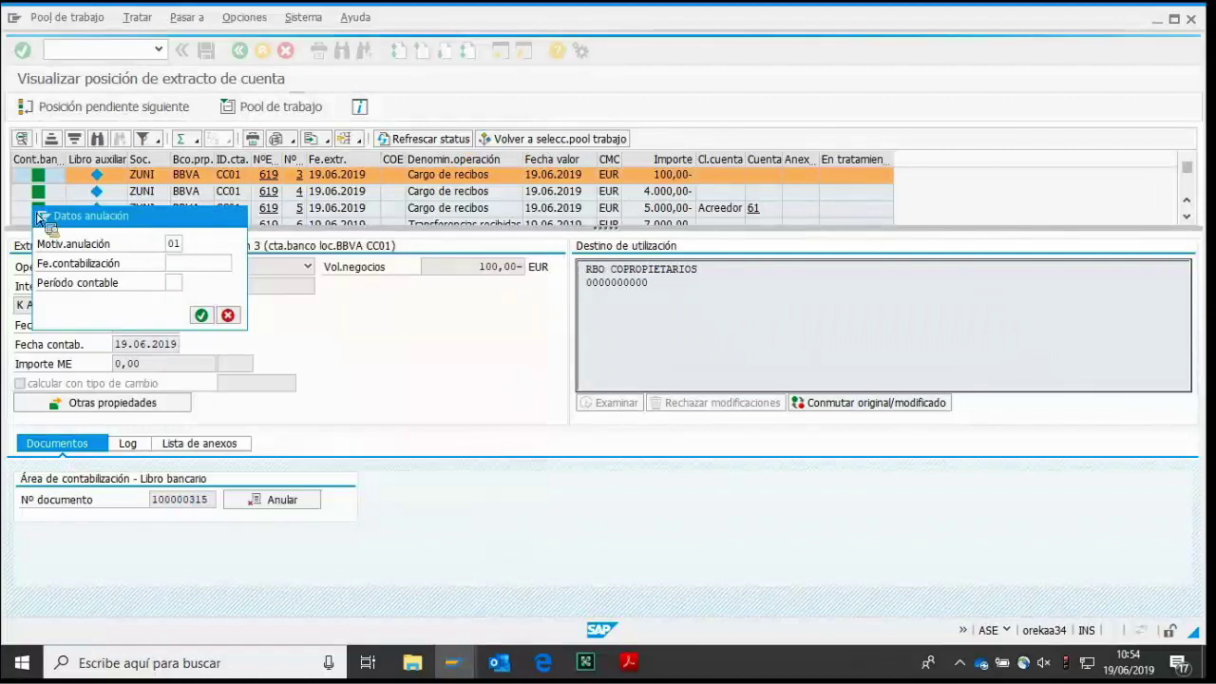
pyautogui.press('Return')
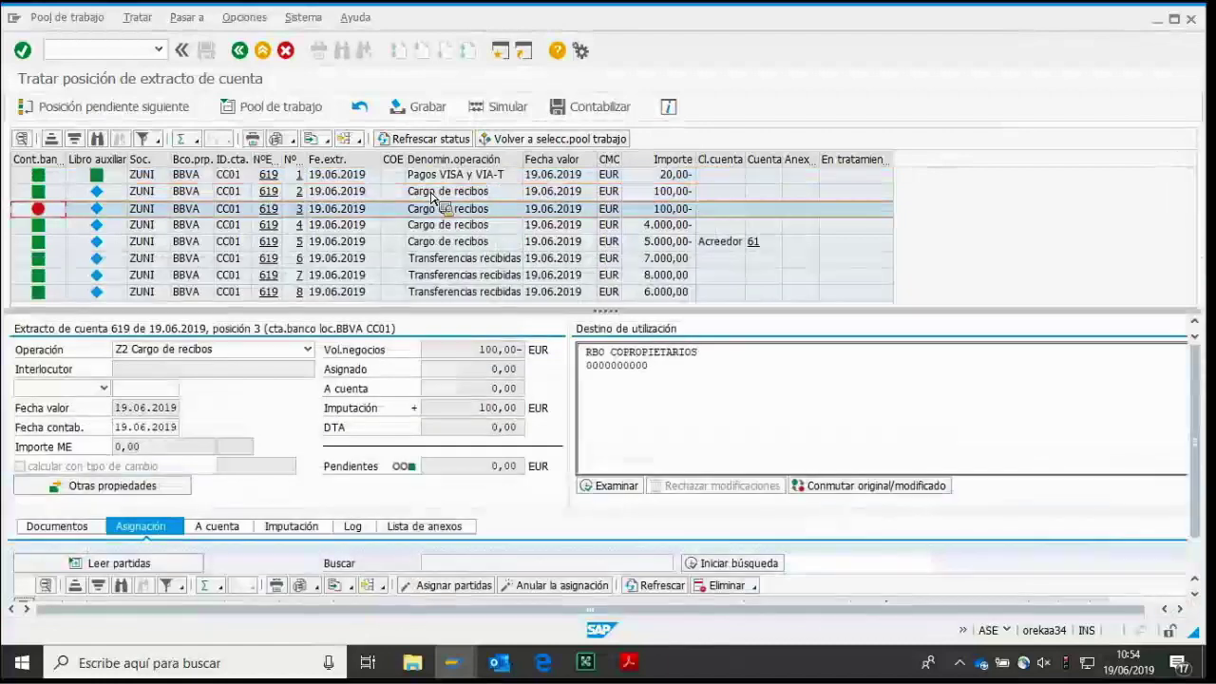
# Restrict the work pool to items with bank accounting status 2, Sólo los volúmenes de negocios pendientes.
pyautogui.moveTo(57, 200)
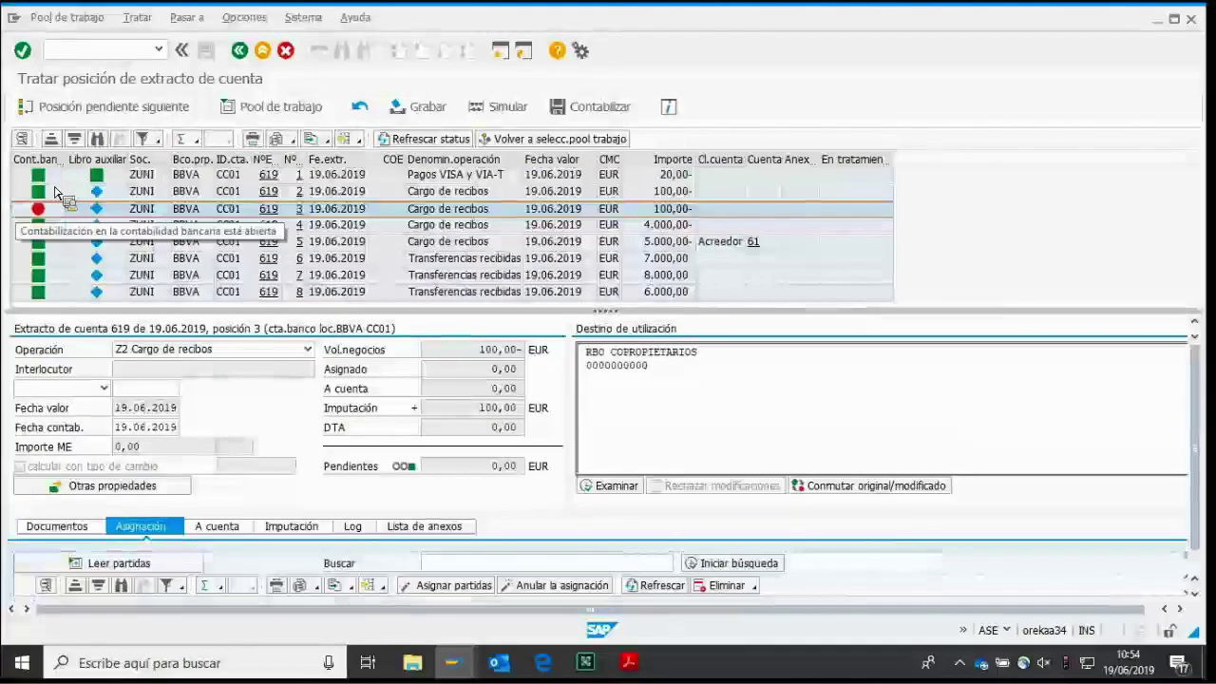
pyautogui.click(553, 139)
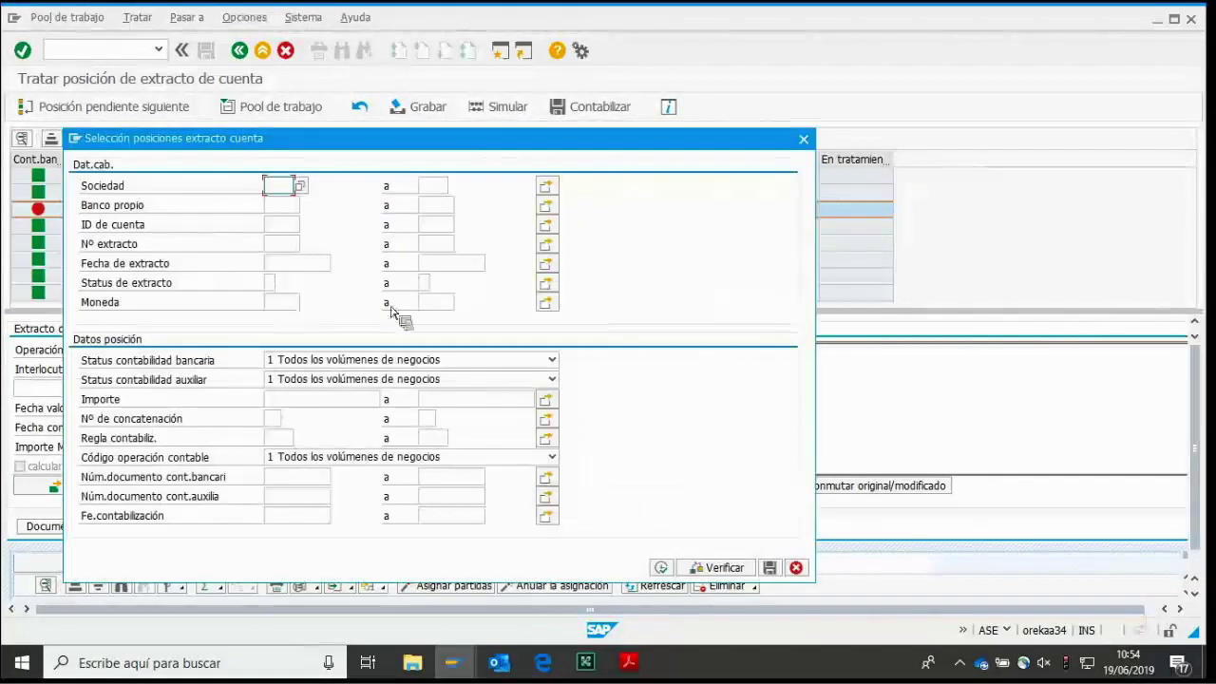
pyautogui.click(385, 298)
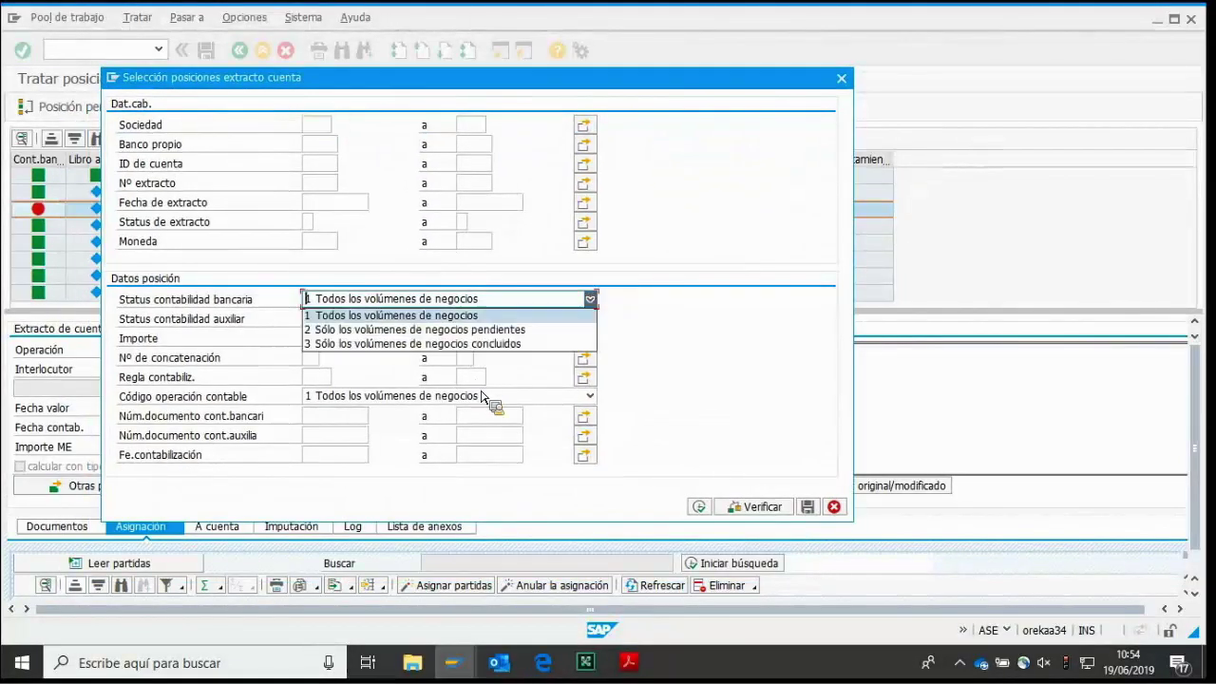
pyautogui.press('Down')
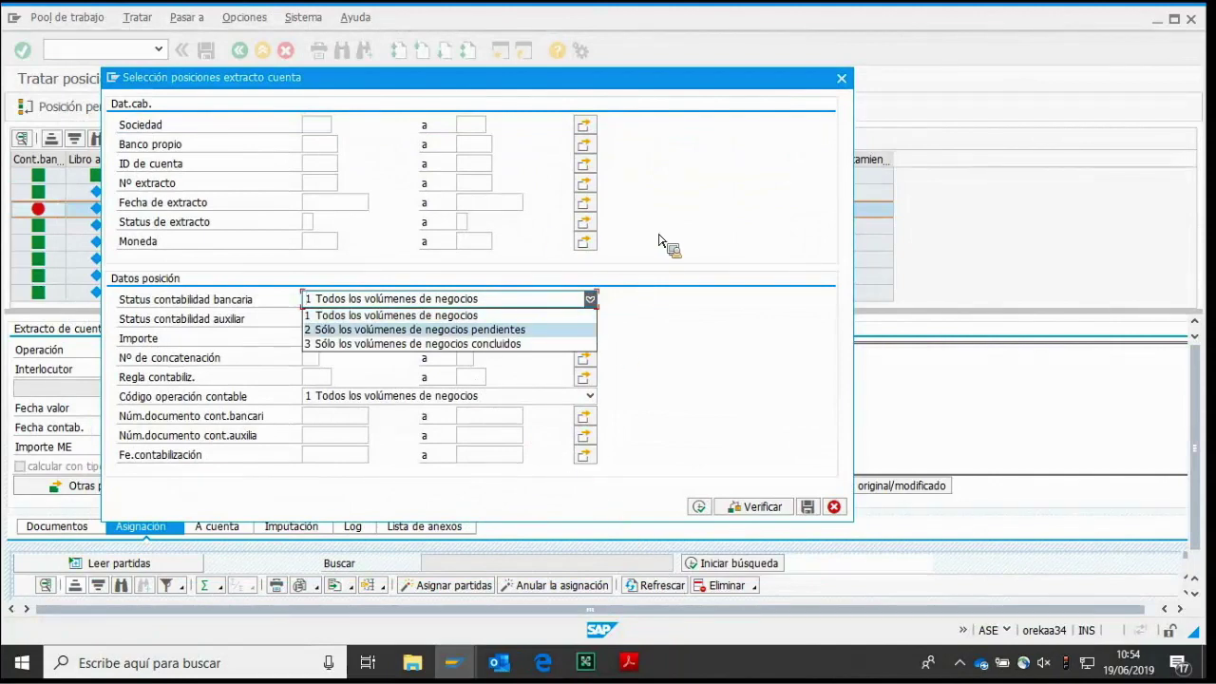
pyautogui.press('Return')
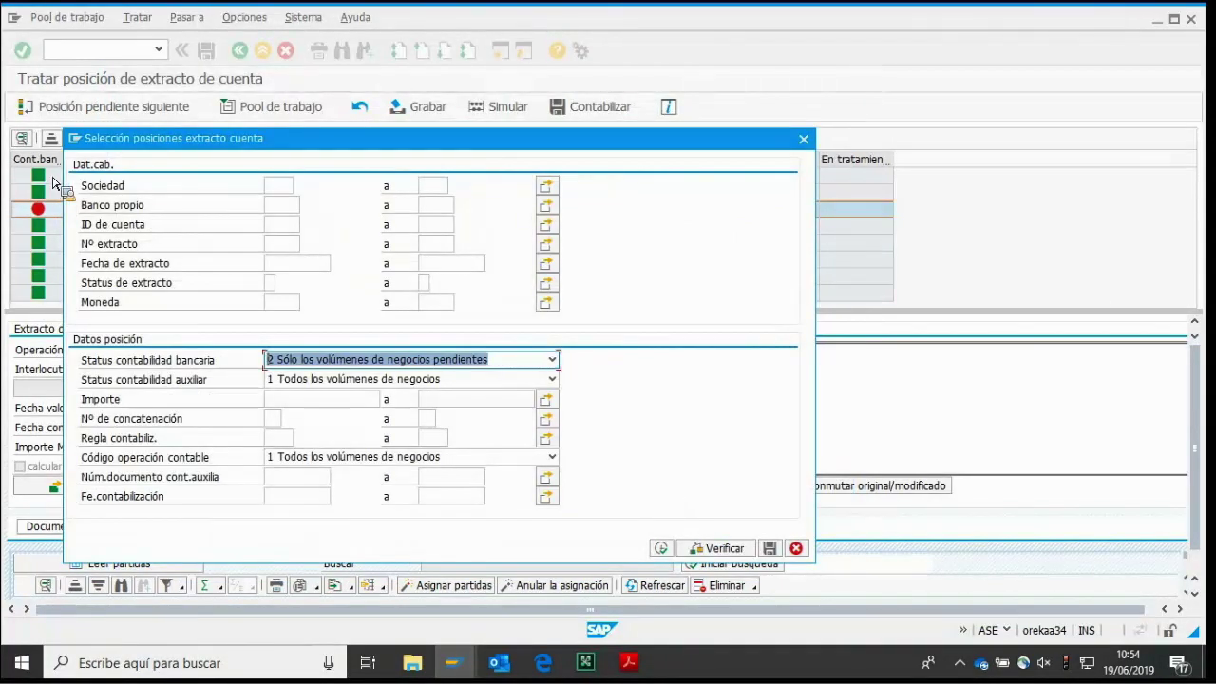
pyautogui.press('F8')
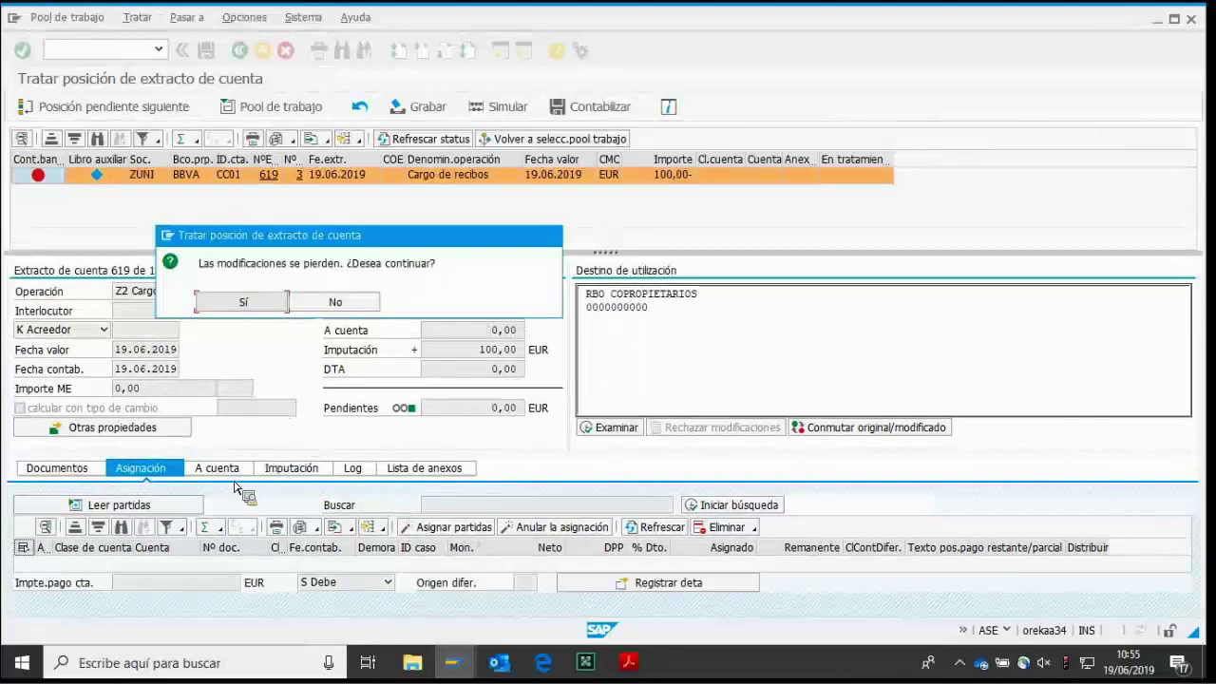
# Reset the work pool selection to bank accounting status 1, Todos los volúmenes de negocios, discarding the unsaved item changes.
pyautogui.press('Return')
pyautogui.press('F4')
pyautogui.press('Up')
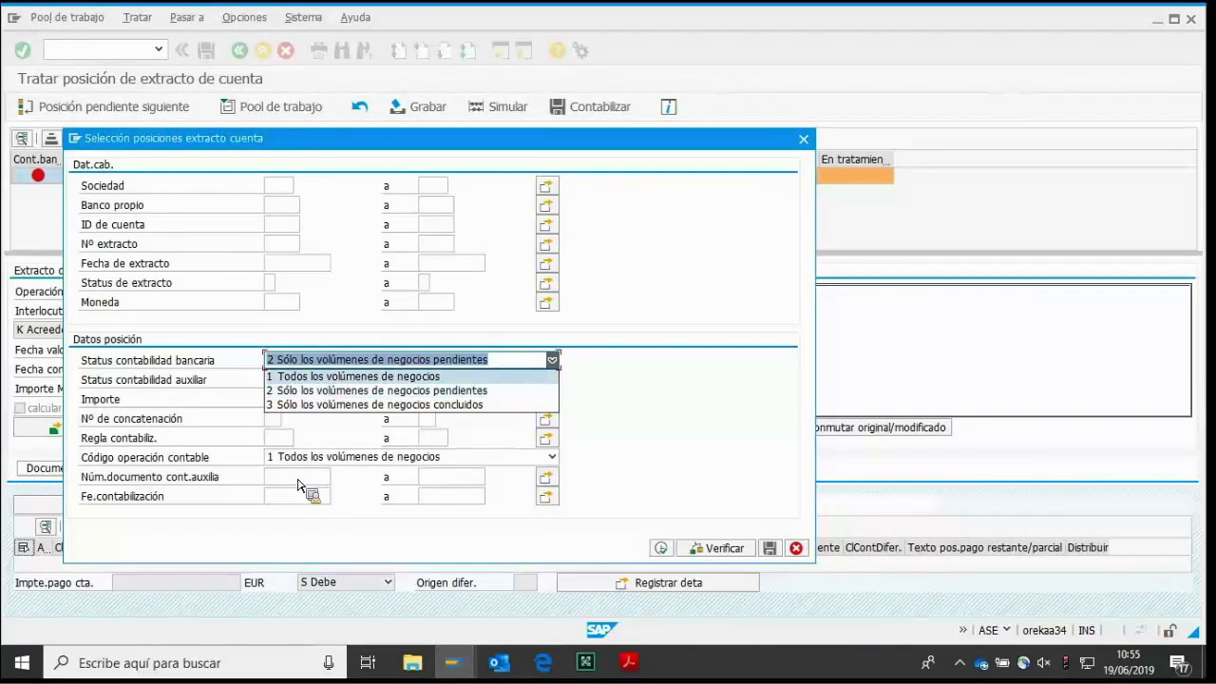
pyautogui.press('Return')
pyautogui.press('F8')
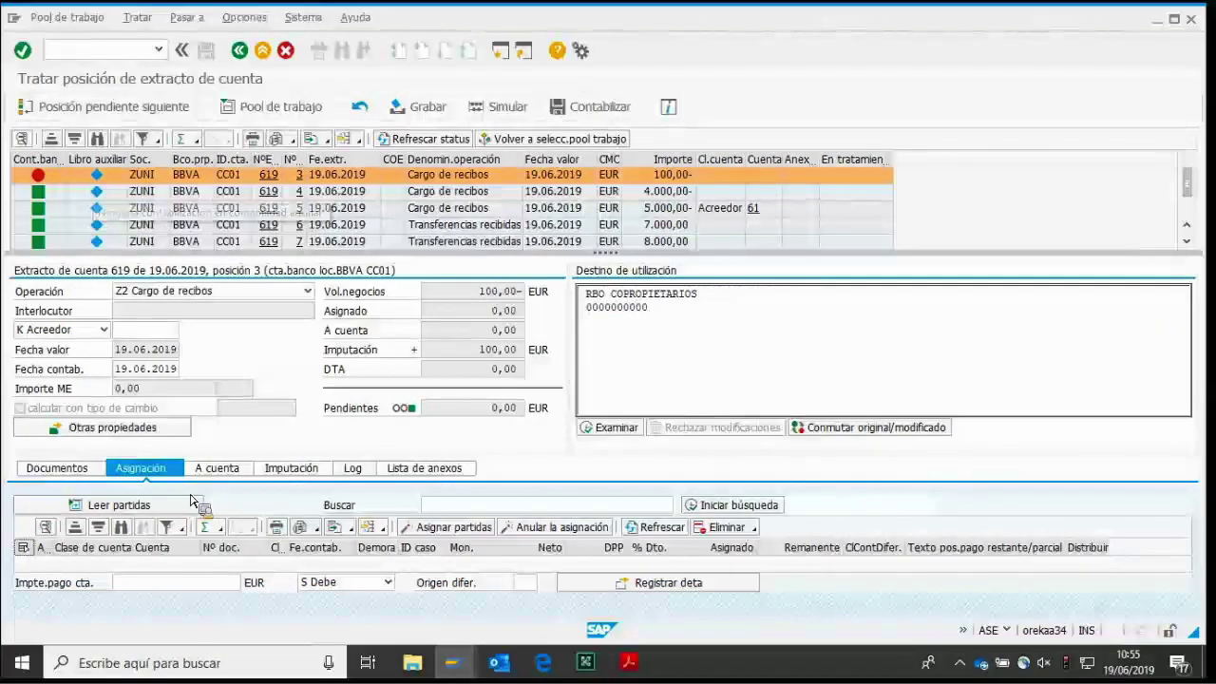
# Set the G/L account of item 3's account assignment line to 629000 and post the item.
pyautogui.scroll(-3, 204, 513)
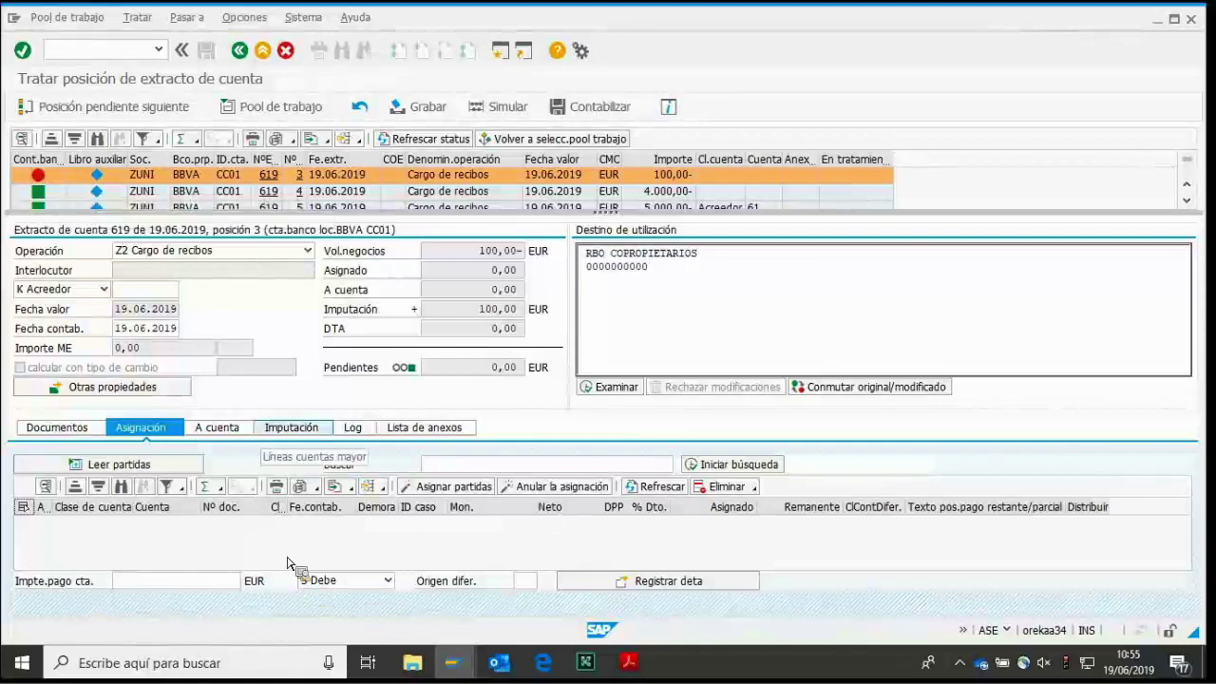
pyautogui.click(291, 428)
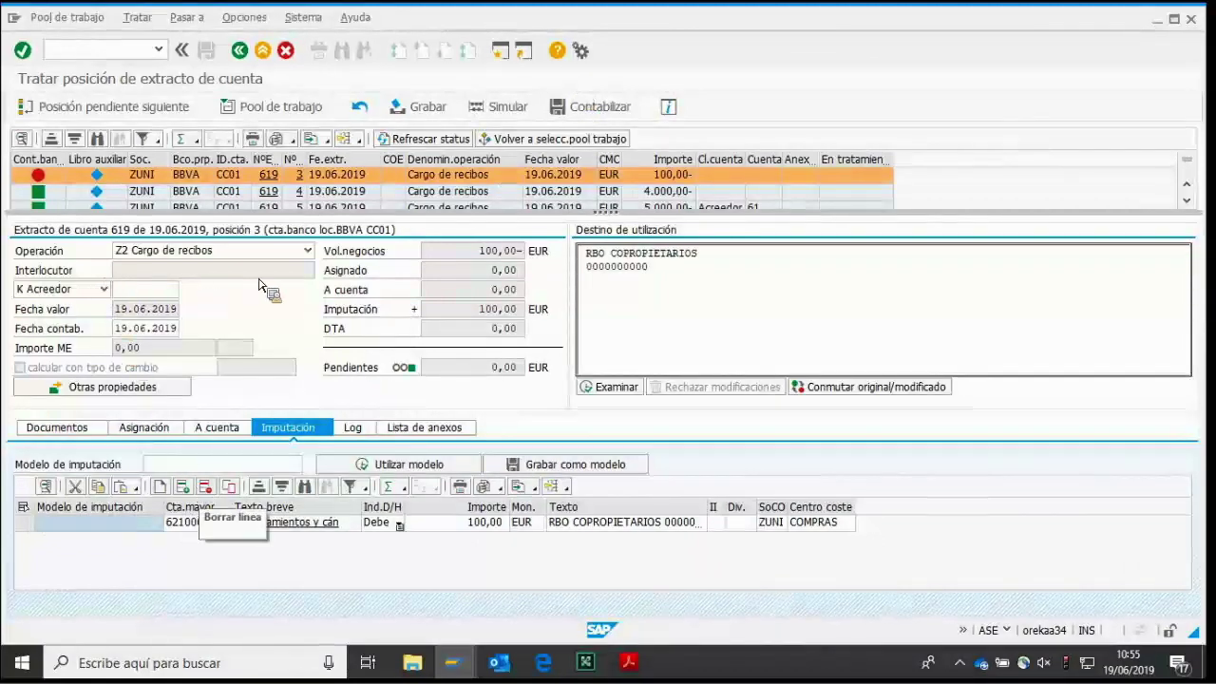
pyautogui.click(178, 521)
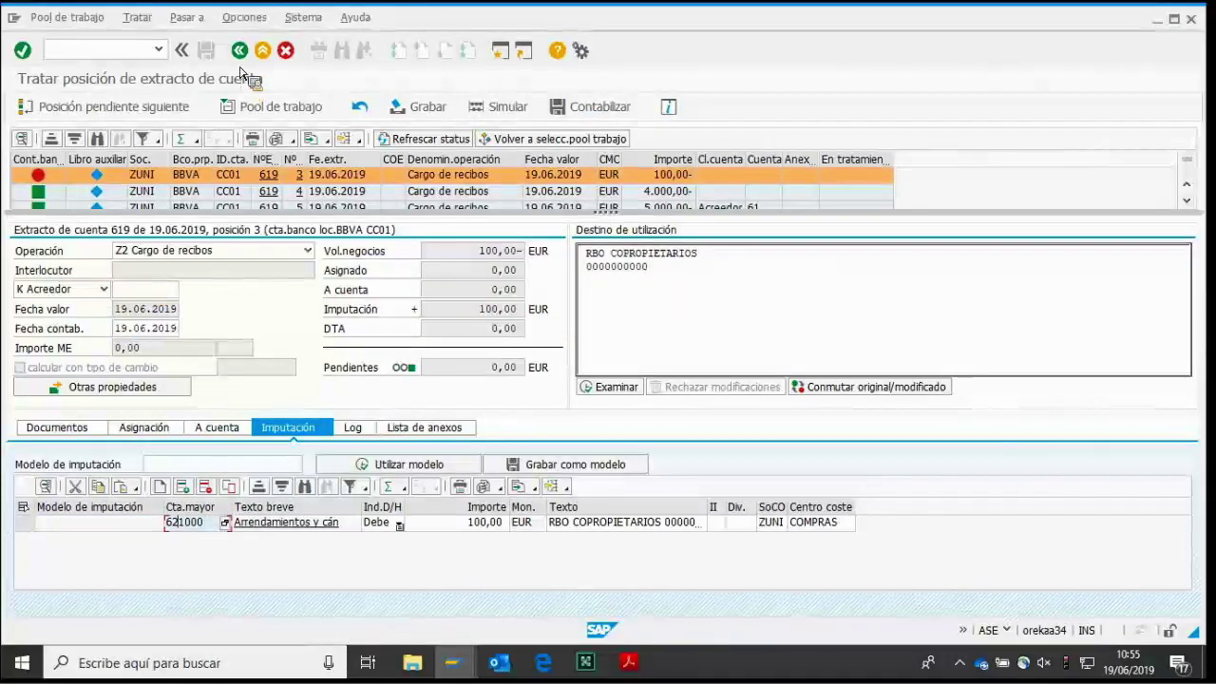
pyautogui.press('BackSpace')
pyautogui.write('9')
pyautogui.press('Return')
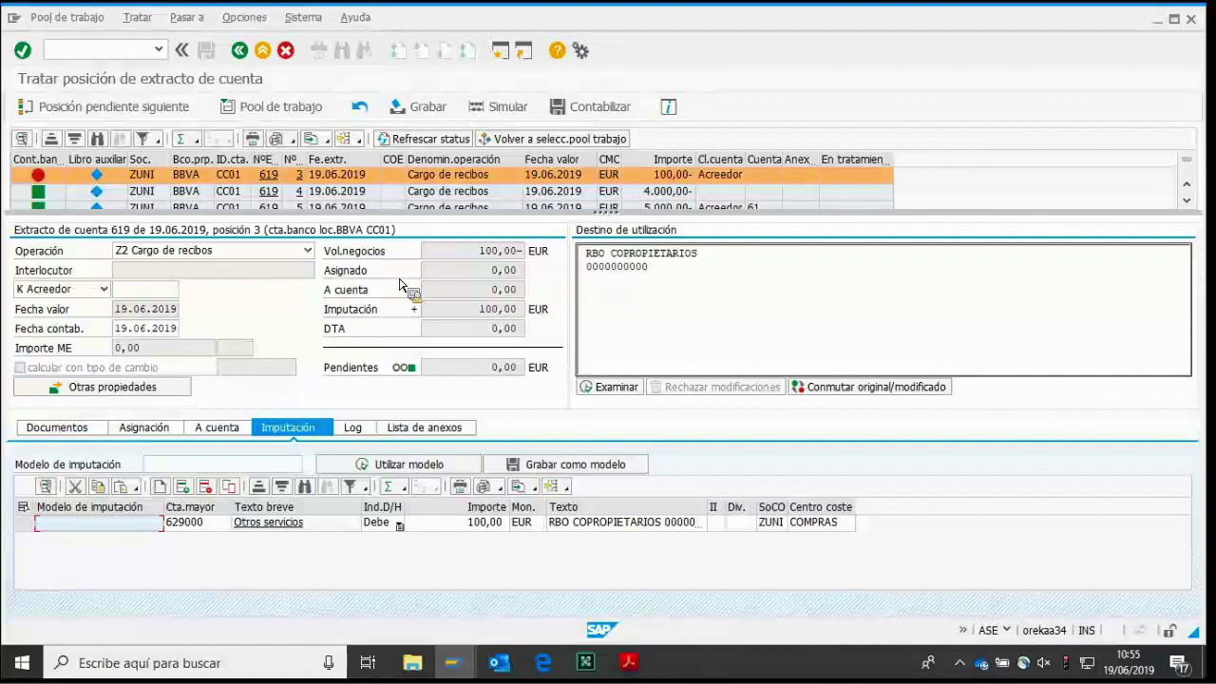
pyautogui.click(599, 106)
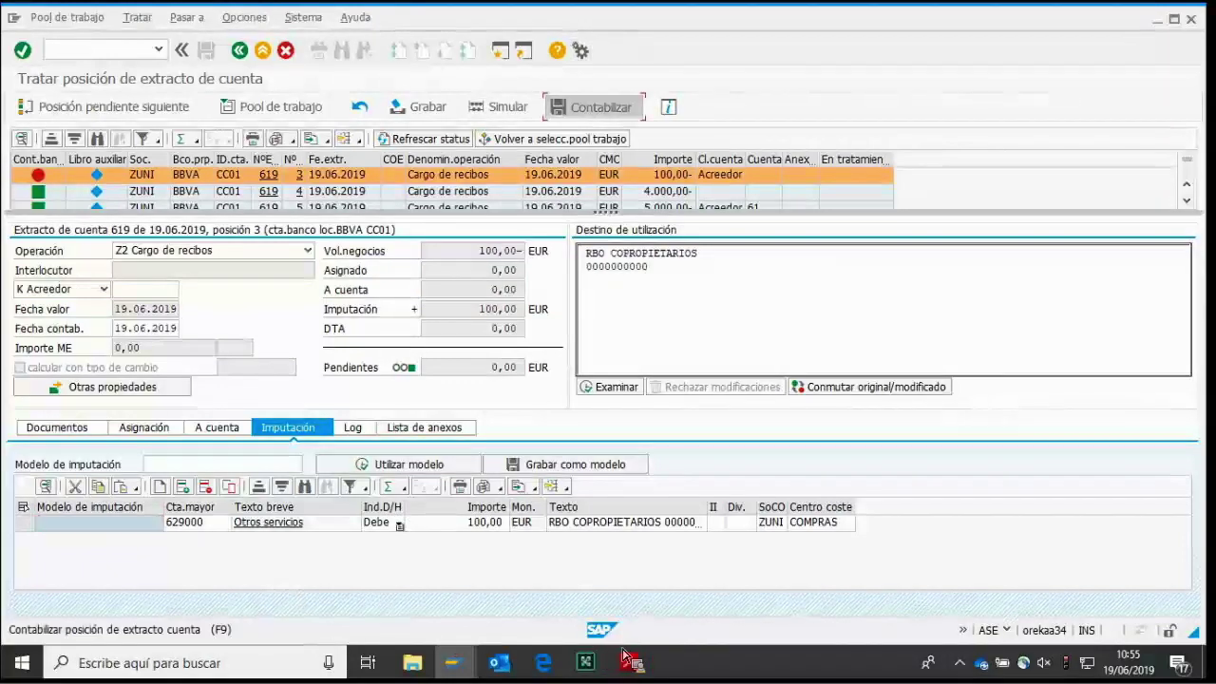